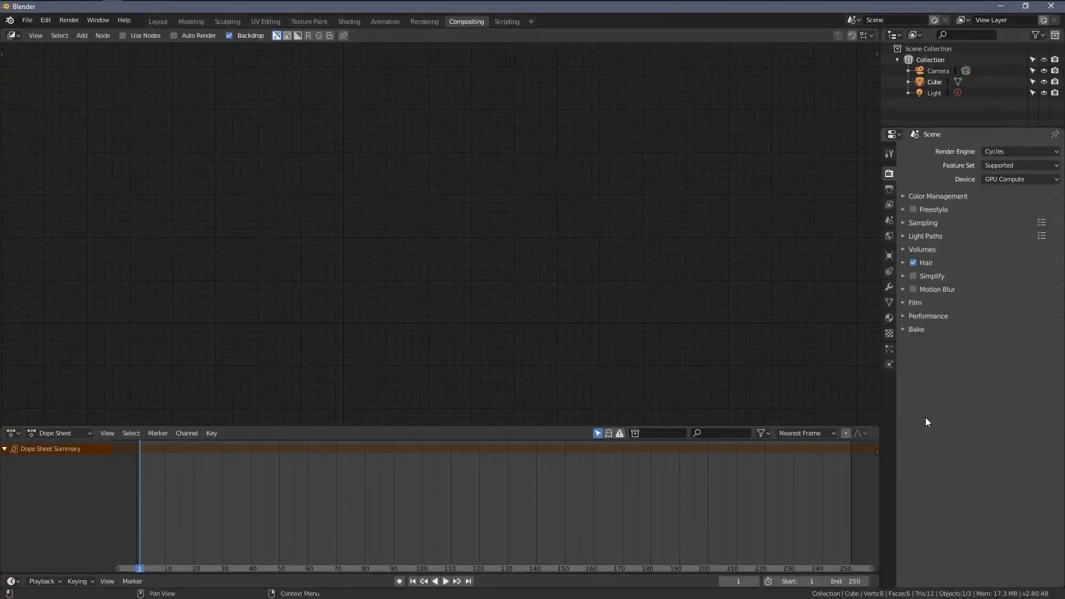
Expand the Color Management panel in Render Properties, then collapse it again.
left_click(917, 195)
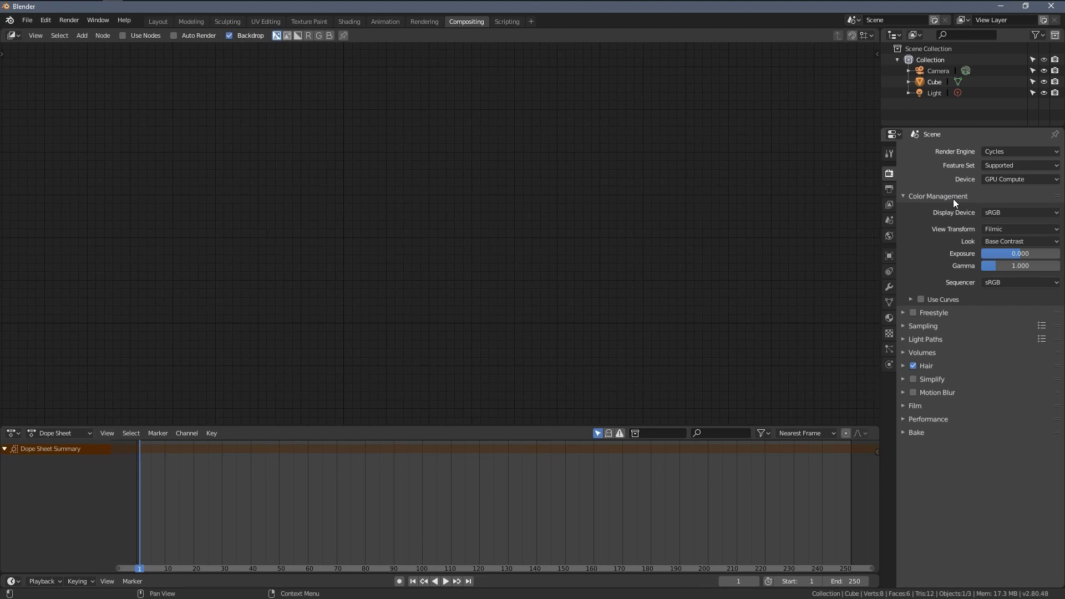
left_click(953, 199)
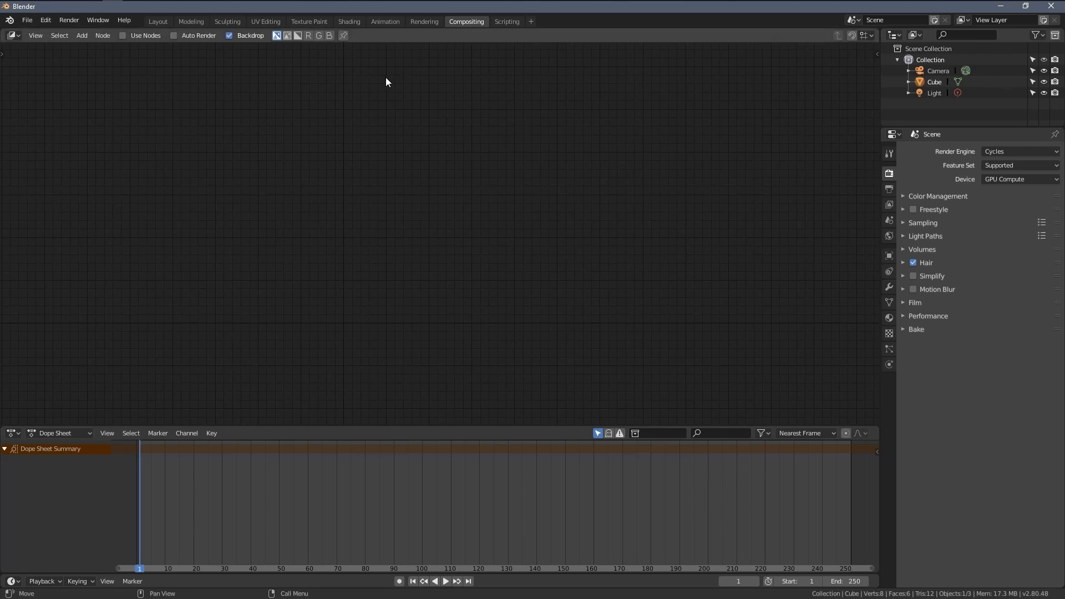
Enable Use Nodes and delete the default Render Layers node.
left_click(123, 35)
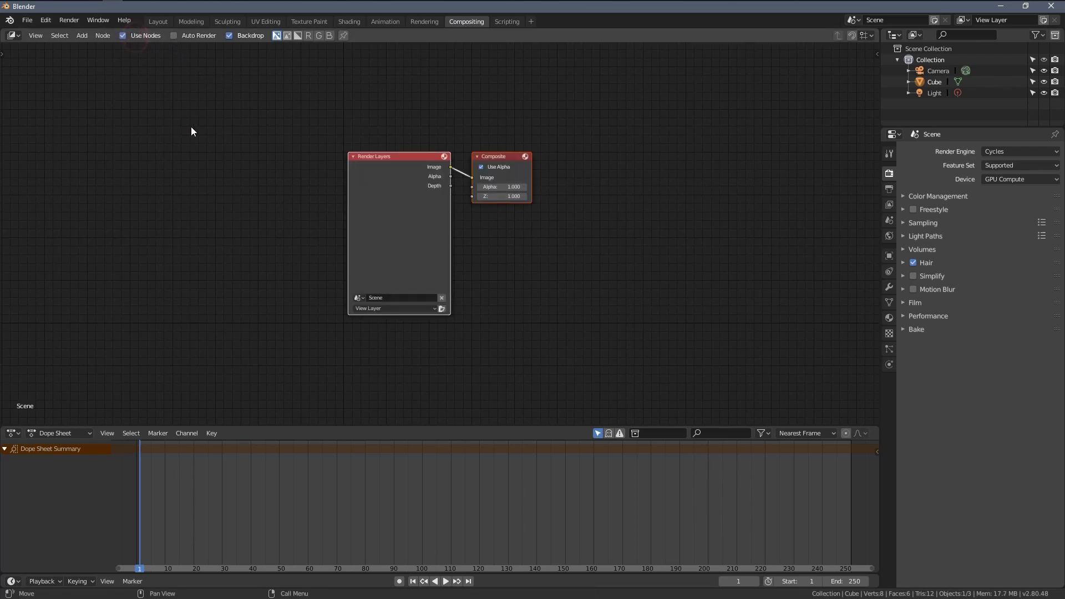
left_click_drag(372, 169, 273, 164)
key("x")
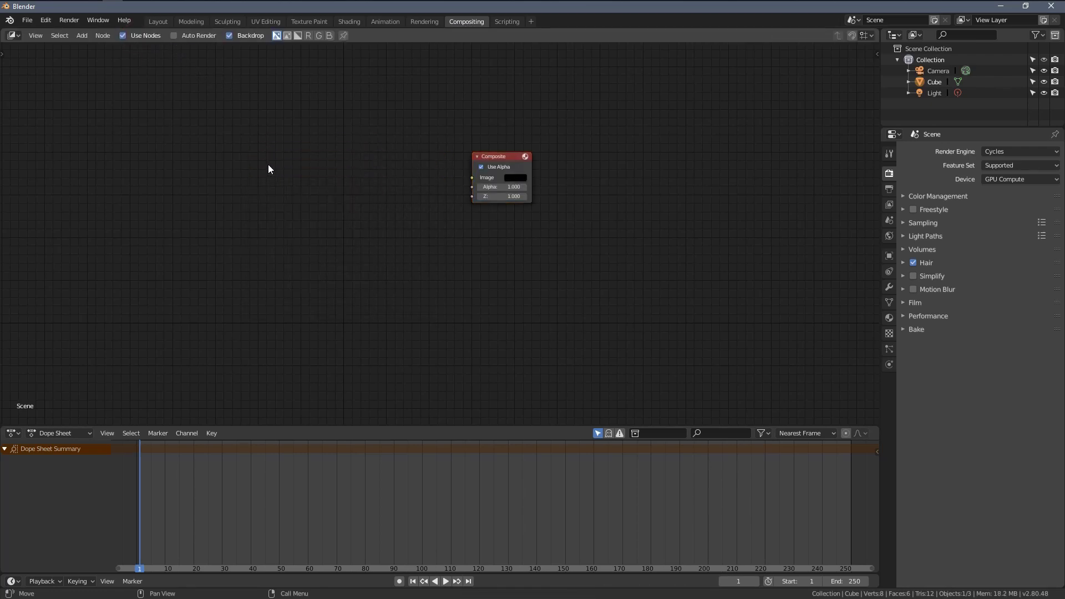
Add an Image node left of Composite and load examples/scene.exr into it.
key("shift+a")
mouse_move(248, 154)
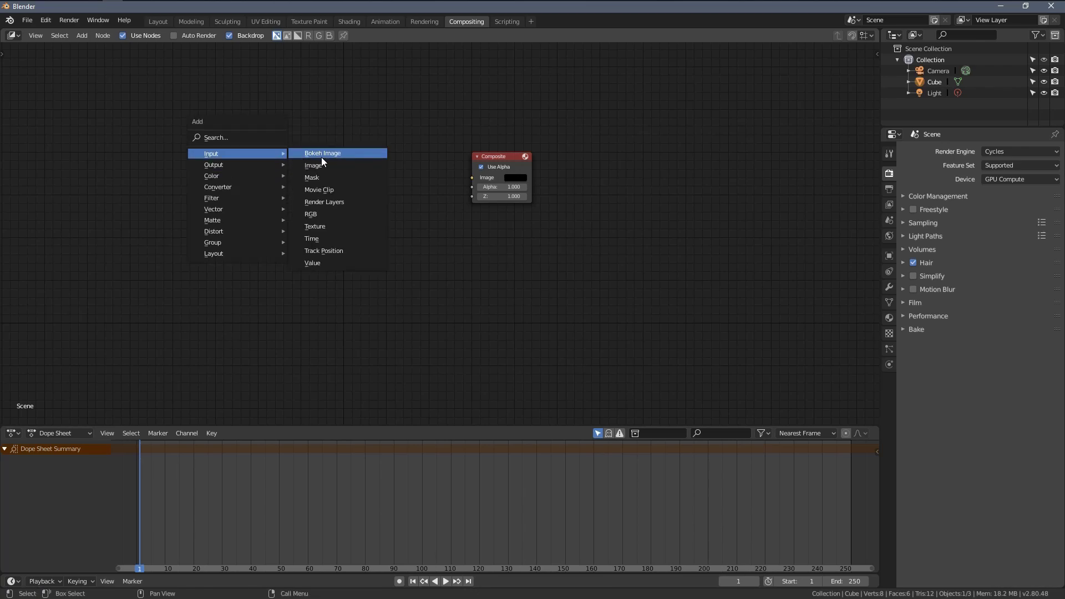
left_click(333, 164)
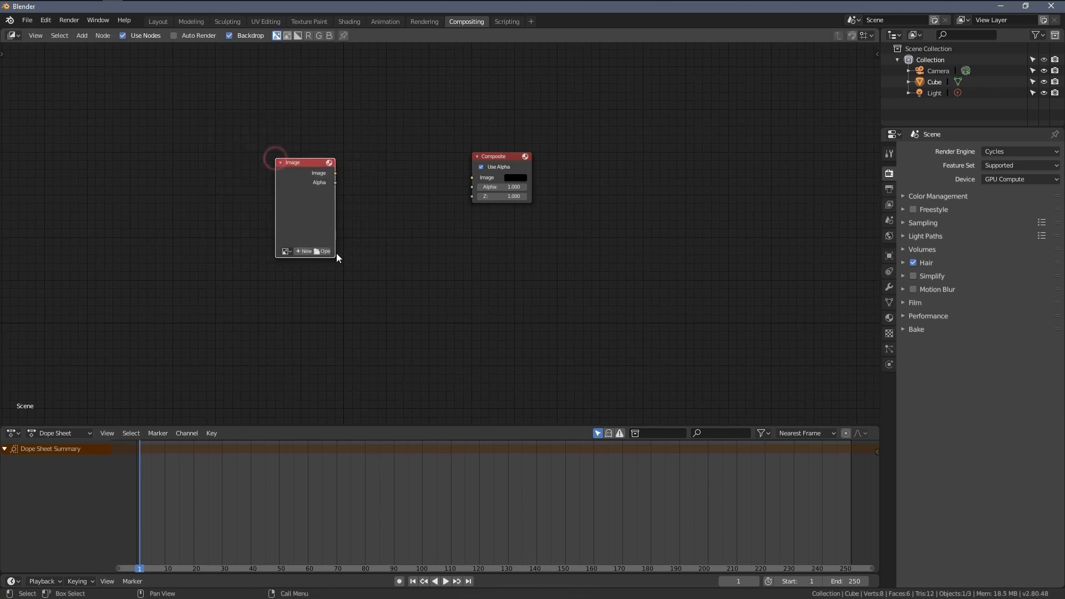
left_click(272, 158)
left_click(323, 251)
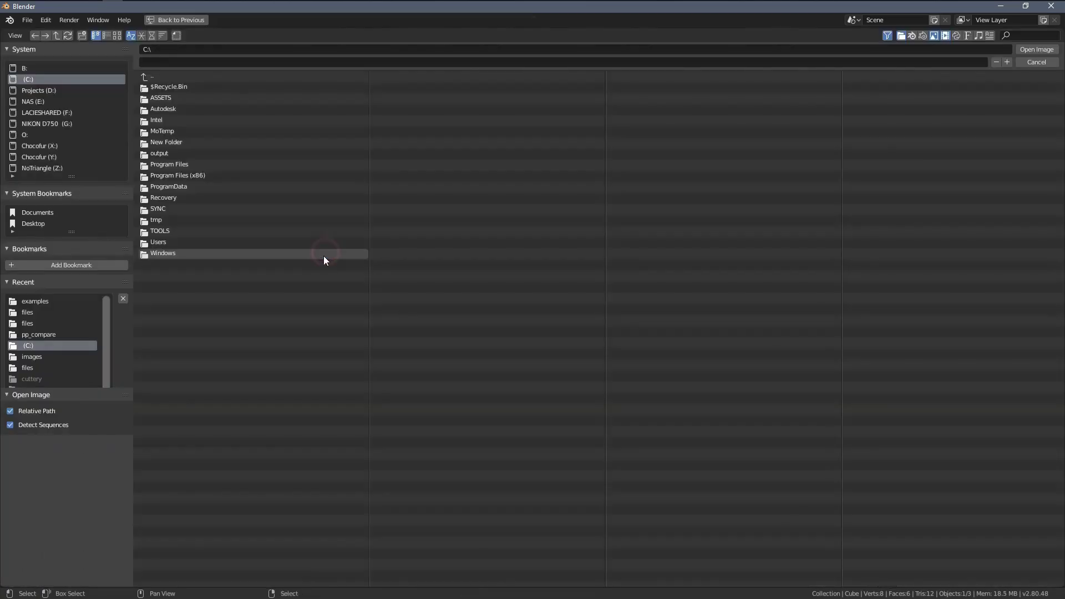
left_click(52, 301)
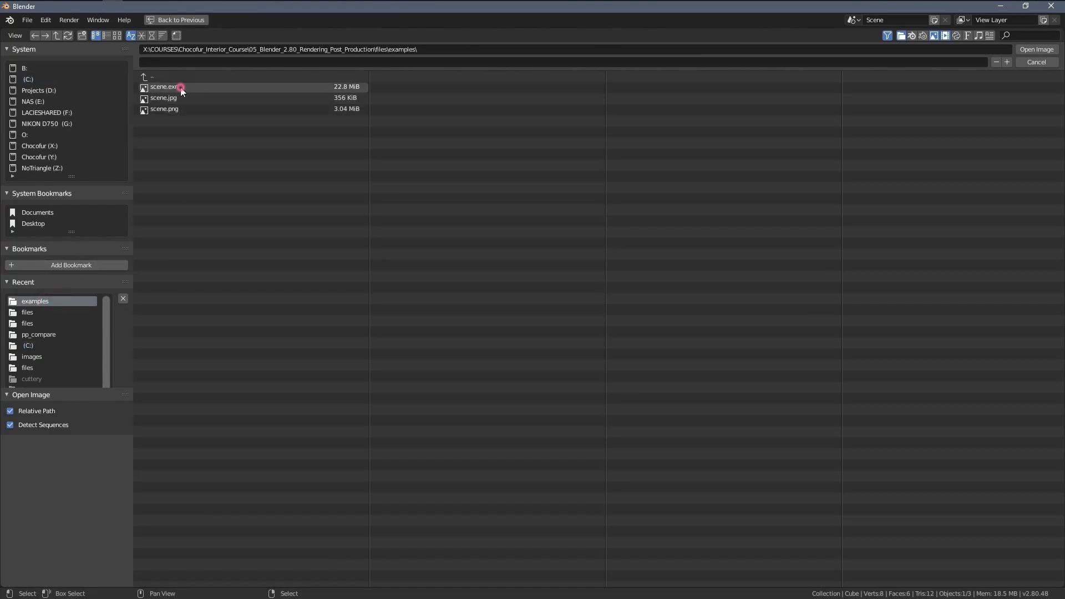
left_click(164, 87)
double_click(163, 88)
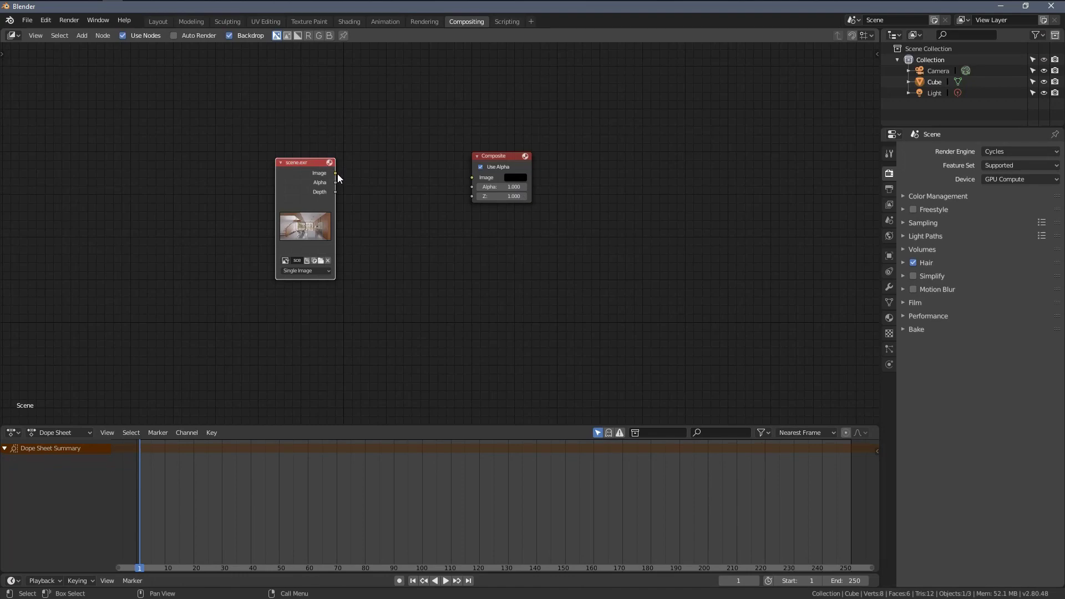
Link scene.exr's Image output to Composite and widen the scene.exr node.
left_click_drag(336, 174, 480, 177)
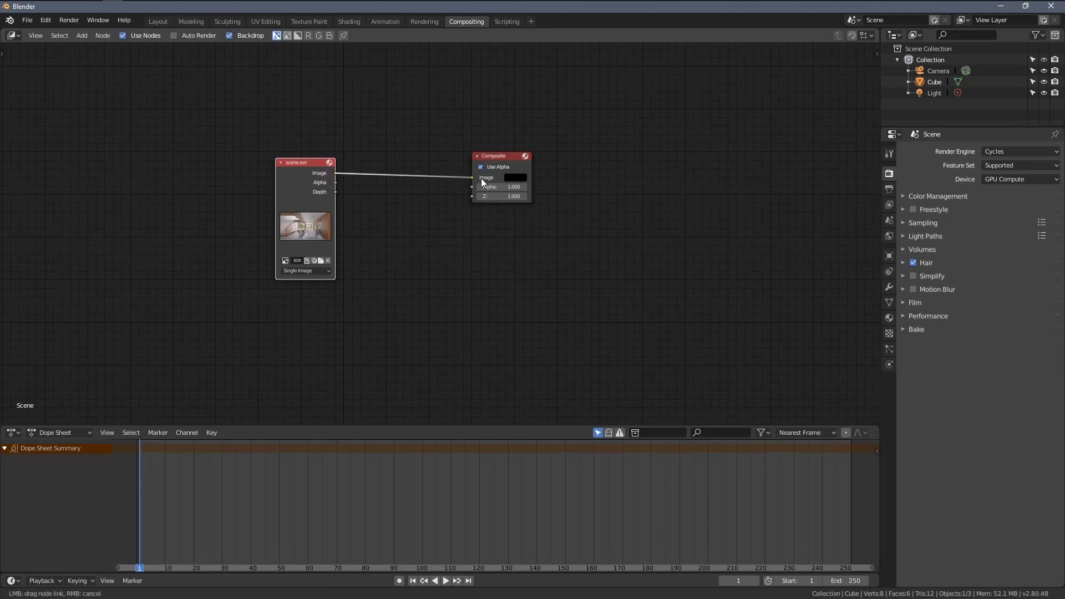
scroll(448, 186, "up", 3)
left_click_drag(261, 182, 309, 182)
Add a Viewer node and feed scene.exr's image into it.
key("shift+a")
mouse_move(427, 277)
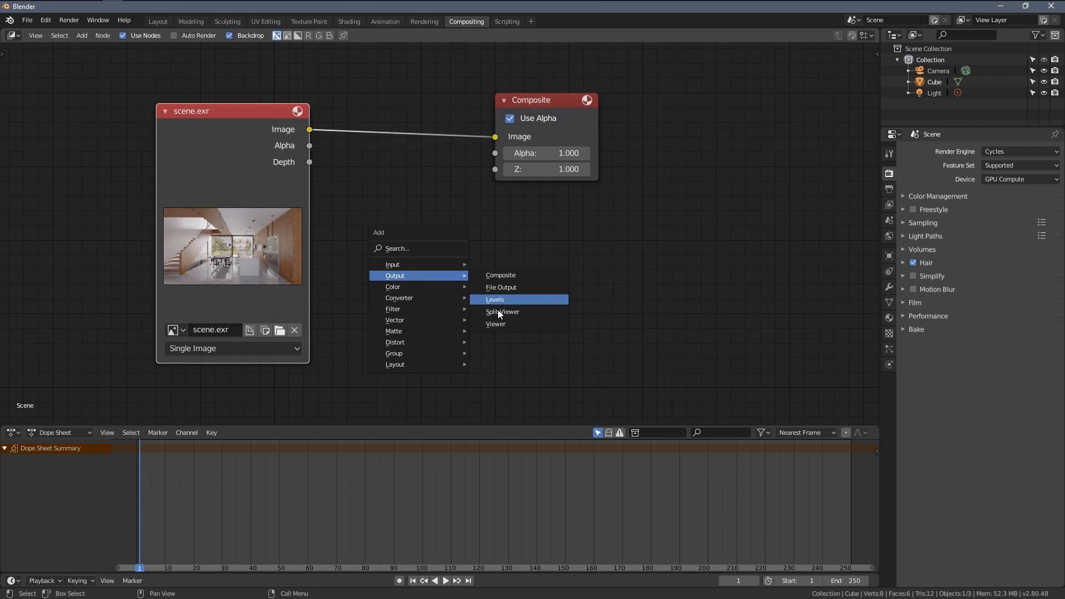
left_click(505, 323)
left_click(500, 234)
left_click_drag(502, 279, 309, 131)
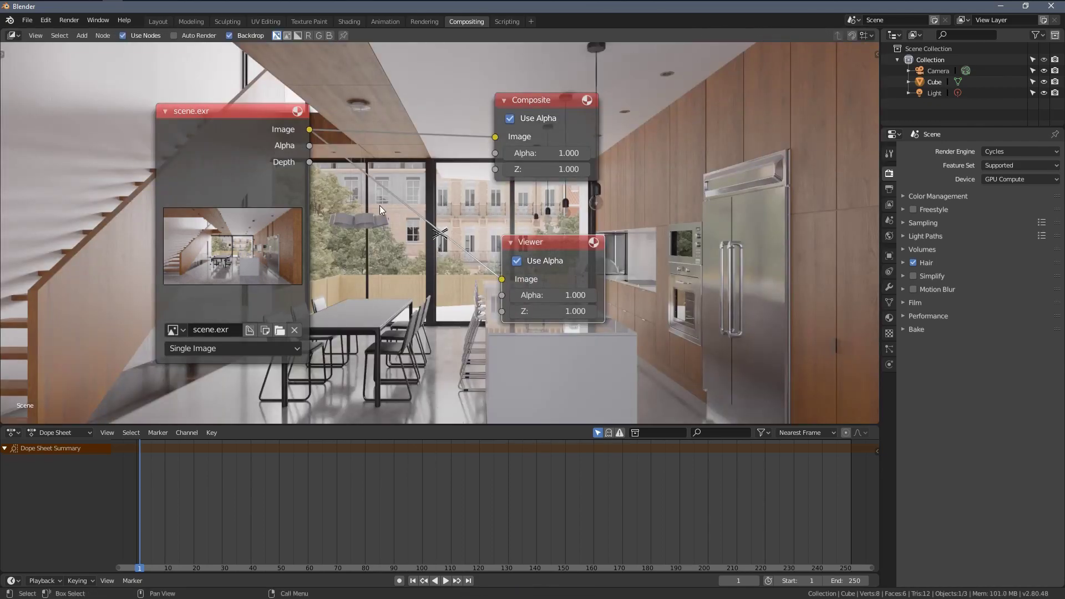
Fit the backdrop render to the editor and move the nodes clear of it.
key("v")
key("v")
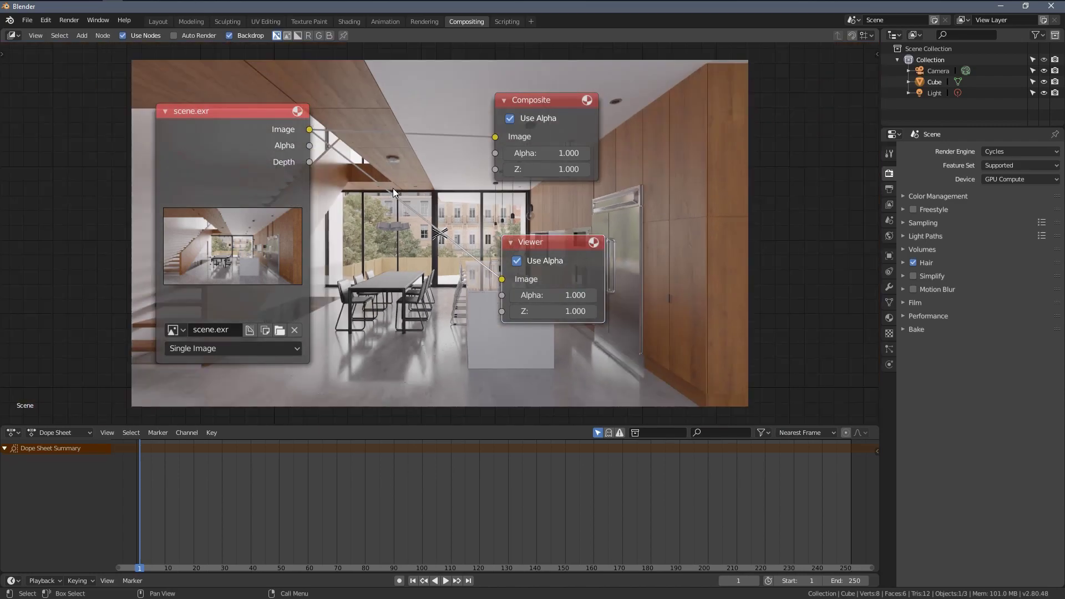
middle_click_drag(396, 195, 420, 197)
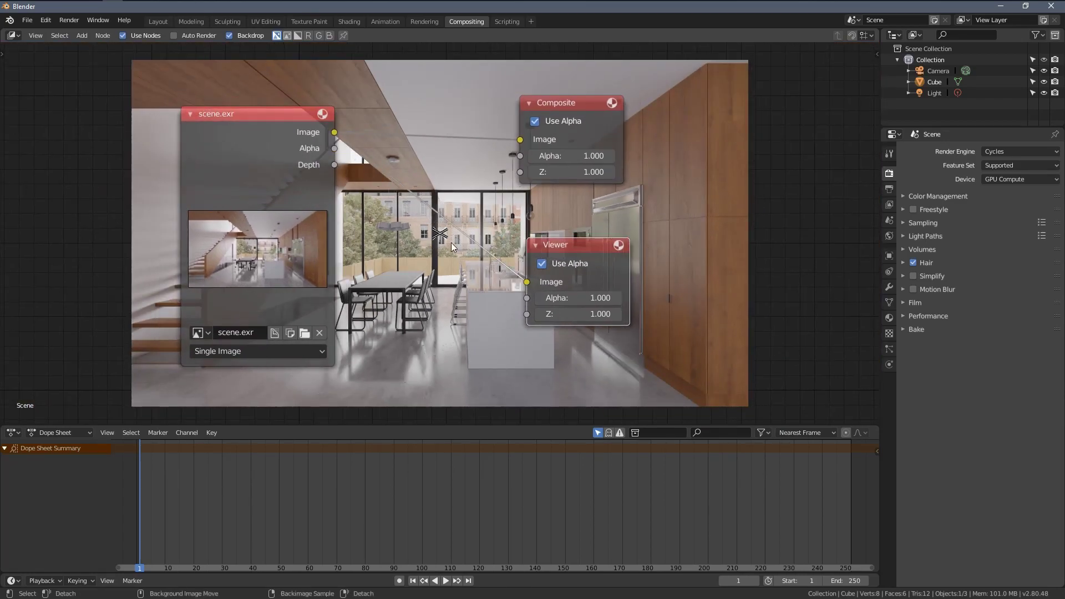
mouse_move(425, 247)
middle_mouse_down("alt")
mouse_move(480, 245)
mouse_move(367, 244)
mouse_move(538, 244)
mouse_move(442, 244)
middle_mouse_up("alt")
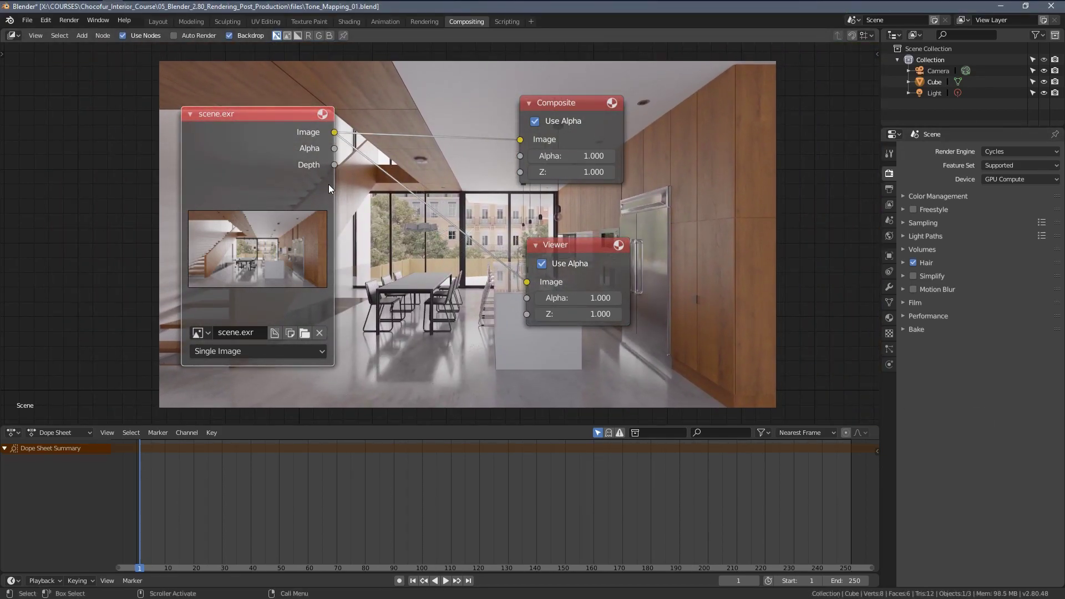
middle_click_drag(440, 173, 466, 53)
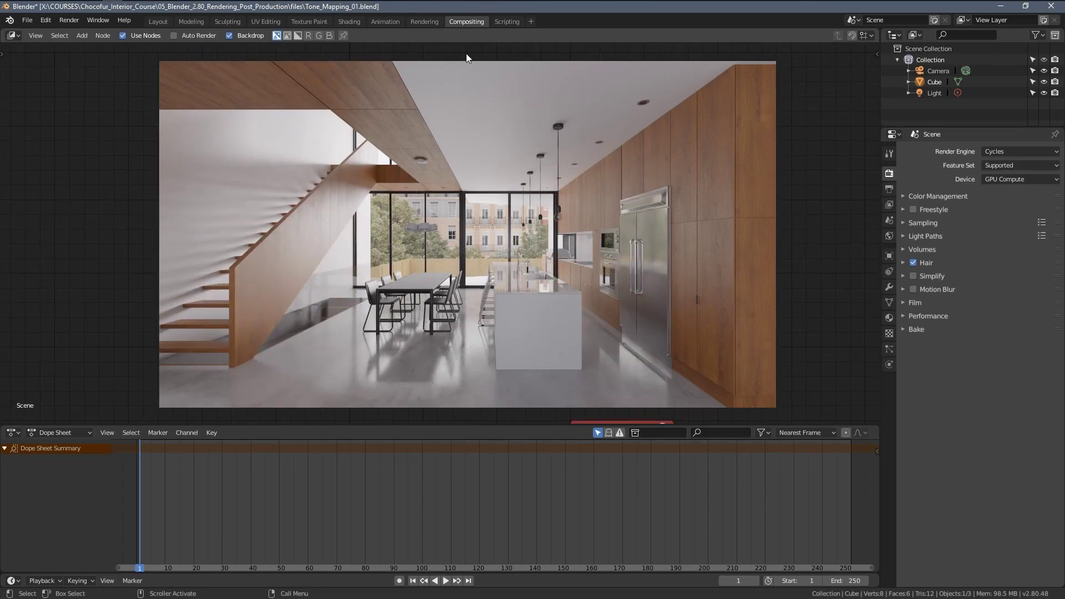
Compare Very High and Low Contrast Filmic looks, revert to Base Contrast, and adjust Gamma.
left_click(921, 195)
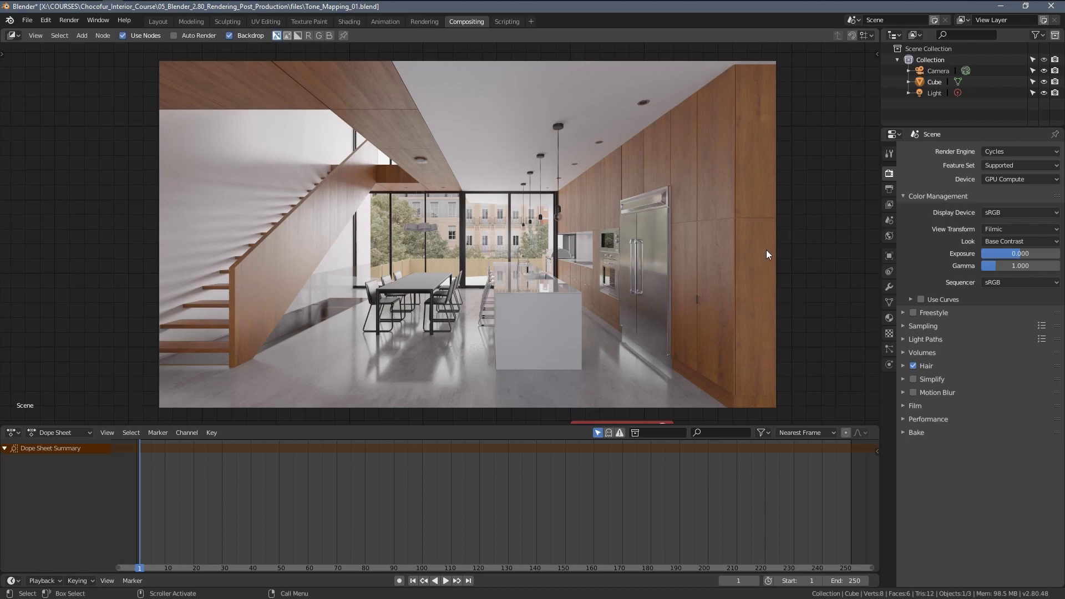
left_click(1006, 241)
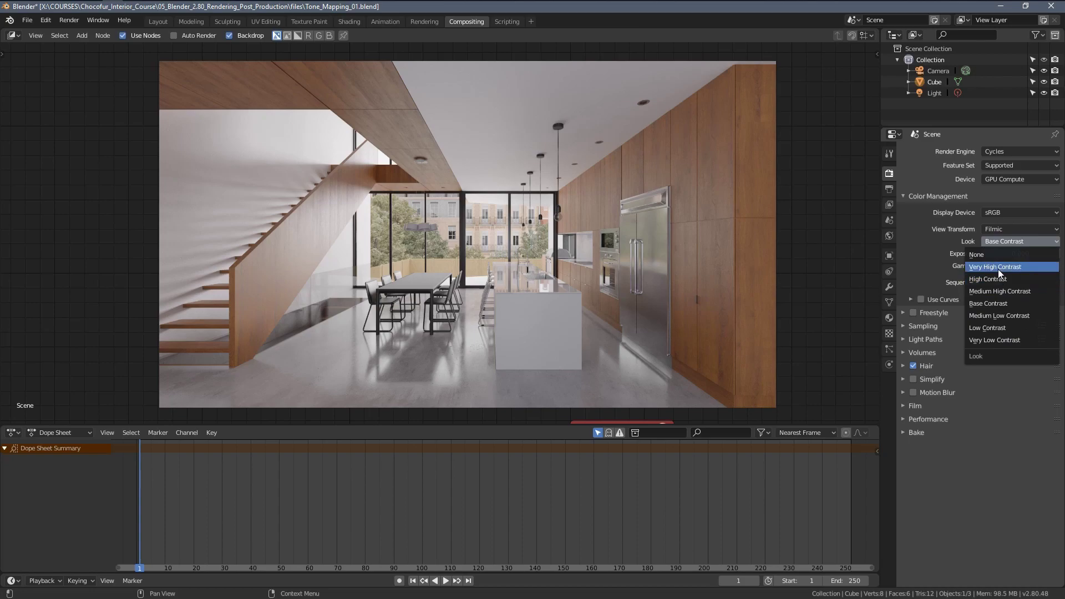
left_click(996, 267)
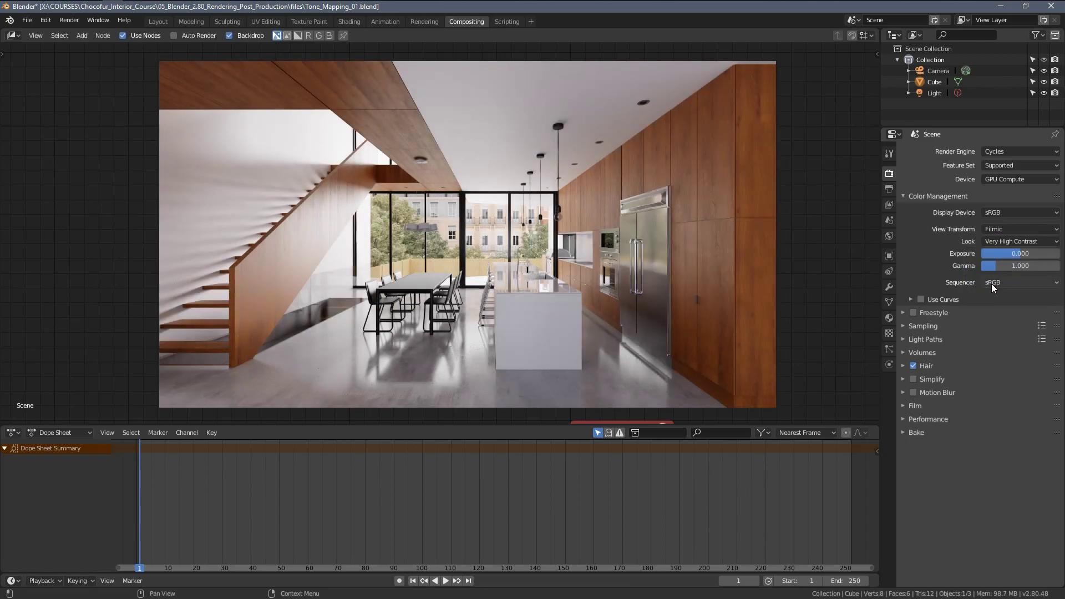
left_click(1004, 243)
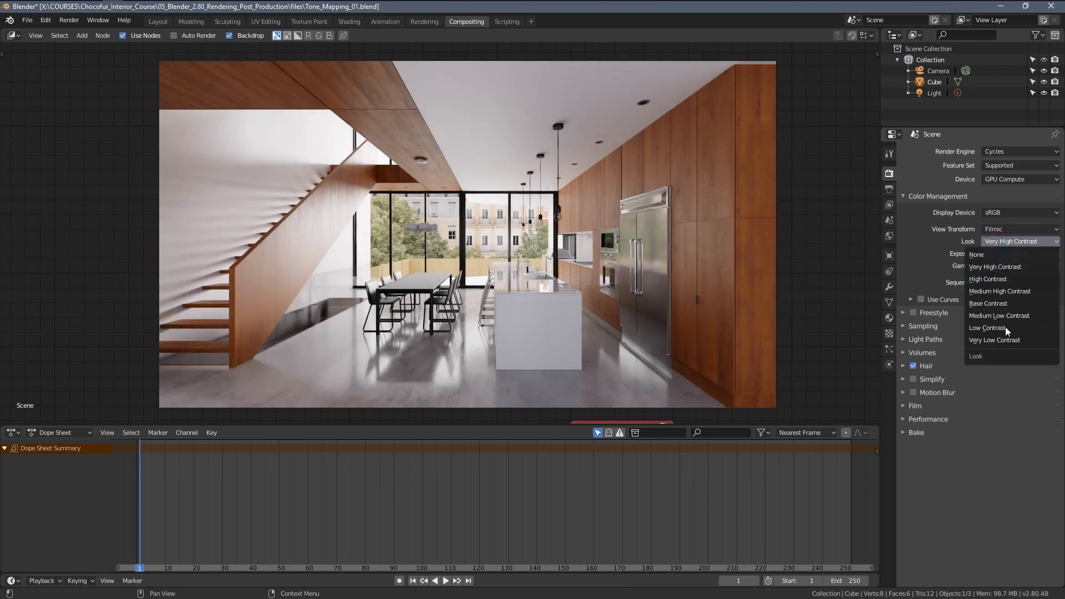
left_click(987, 328)
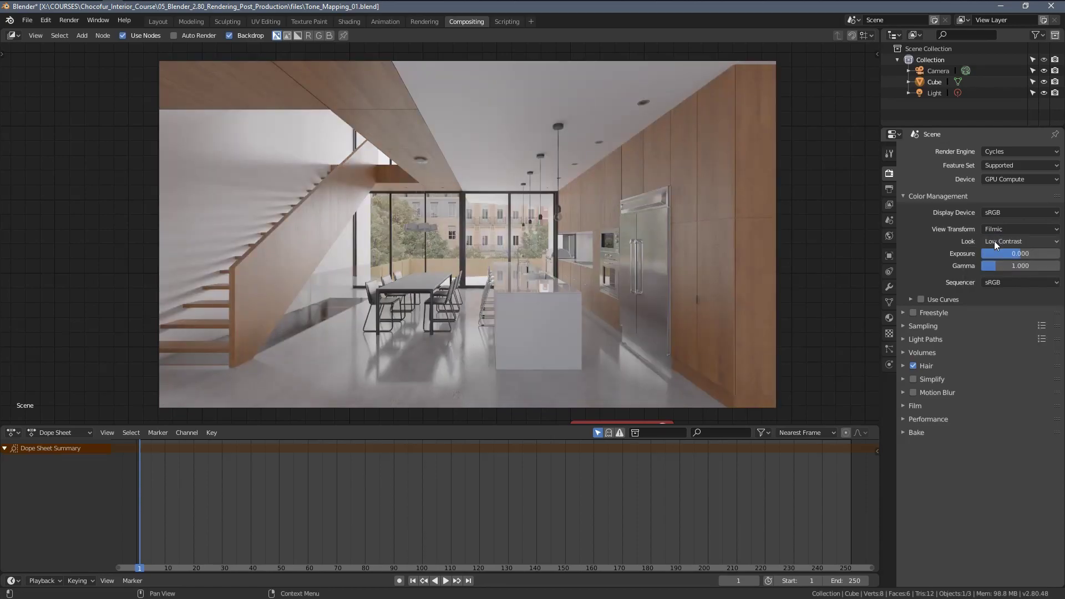
left_click(999, 242)
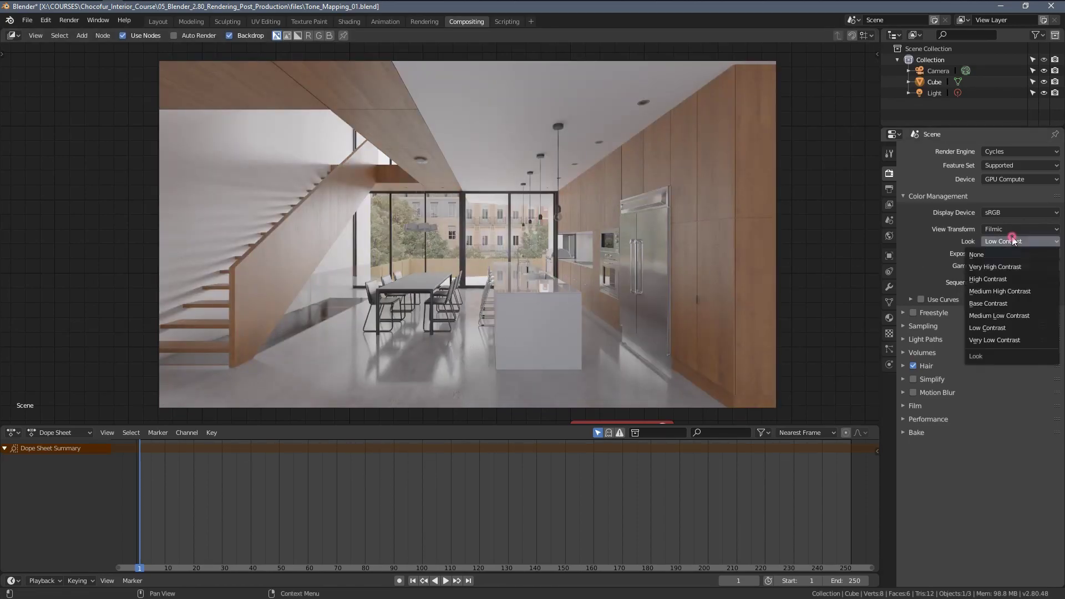
left_click(1009, 304)
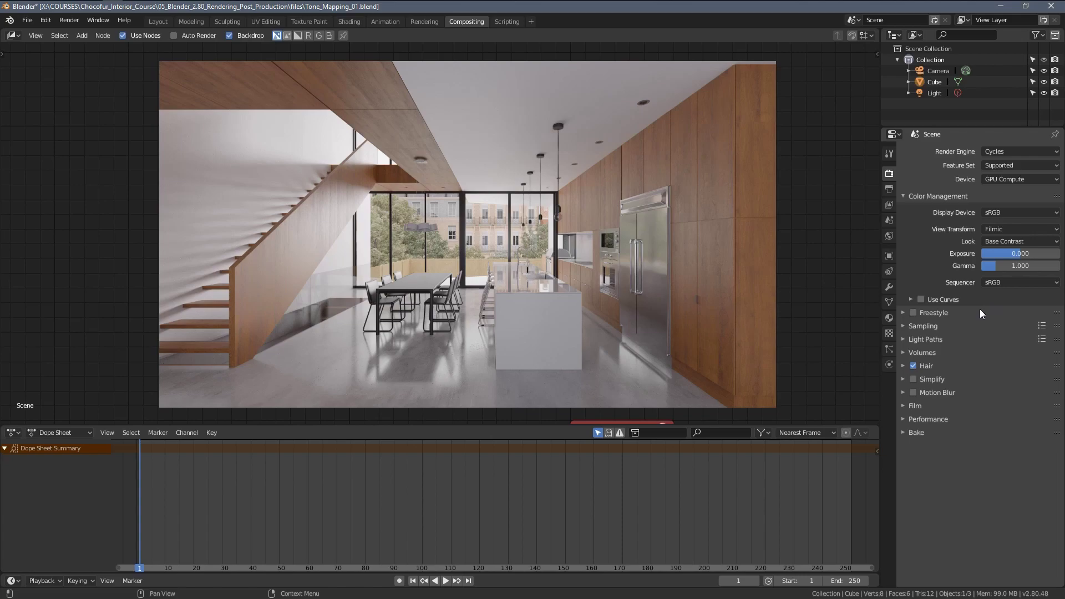
mouse_move(1002, 268)
left_mouse_down()
mouse_move(1041, 268)
mouse_move(1009, 269)
left_mouse_up()
Reset Gamma to 1 in Color Management.
left_click(1008, 266)
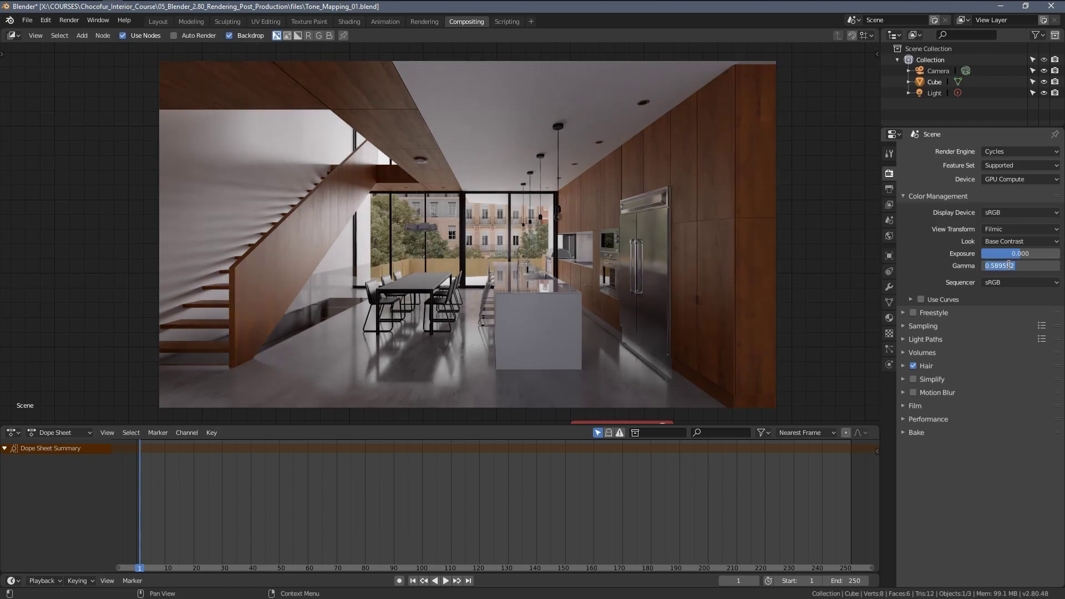
type("1")
key("Return")
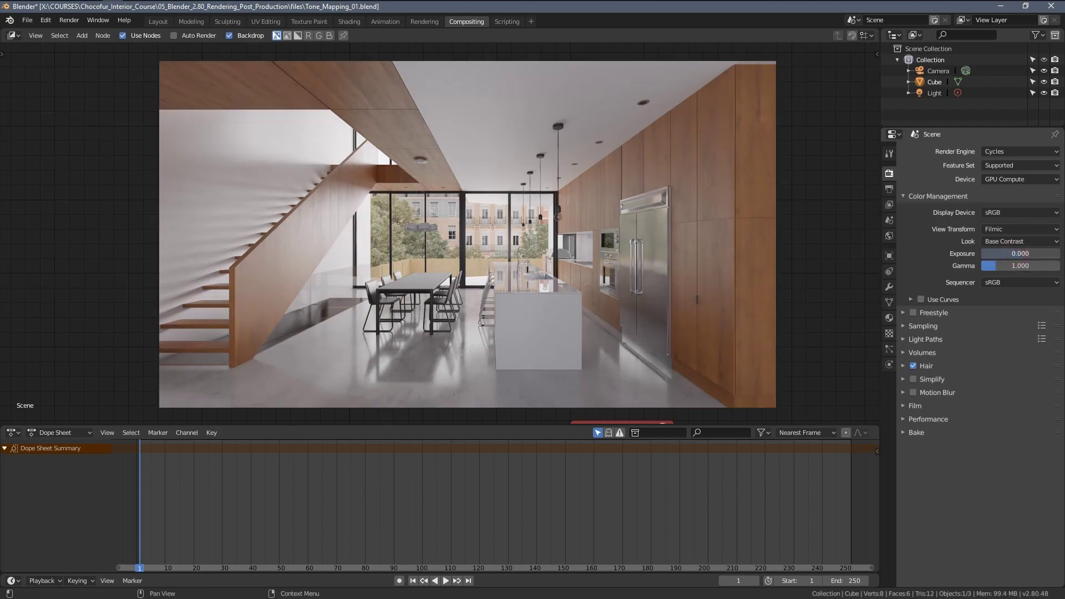
Drag Exposure up and down to compare brightness, then set it to 1.
left_click_drag(1020, 254, 1025, 254)
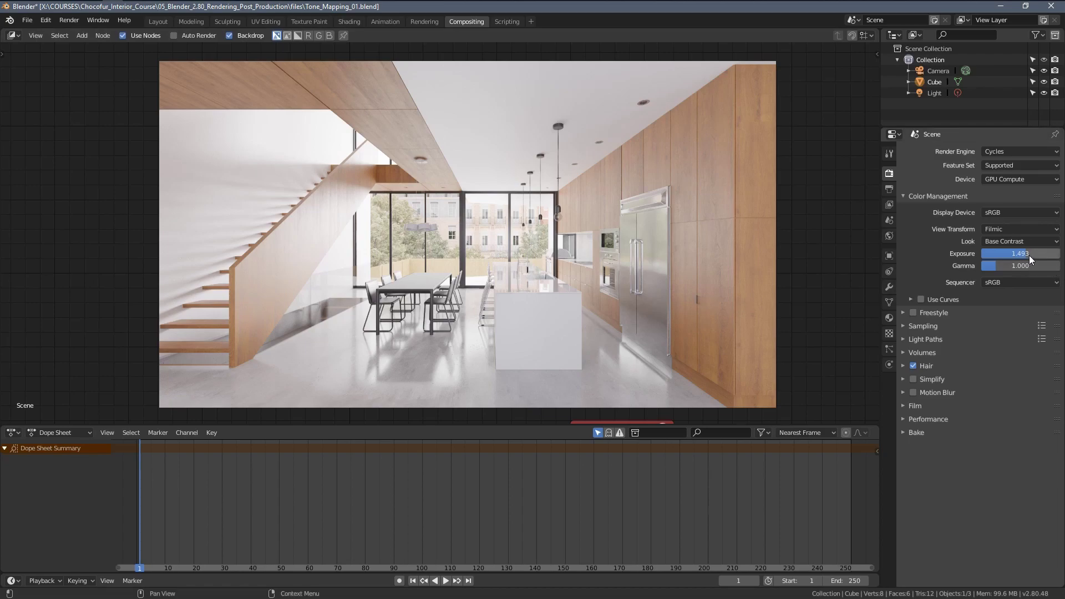
mouse_move(1030, 259)
left_mouse_down()
mouse_move(949, 258)
mouse_move(1009, 254)
left_mouse_up()
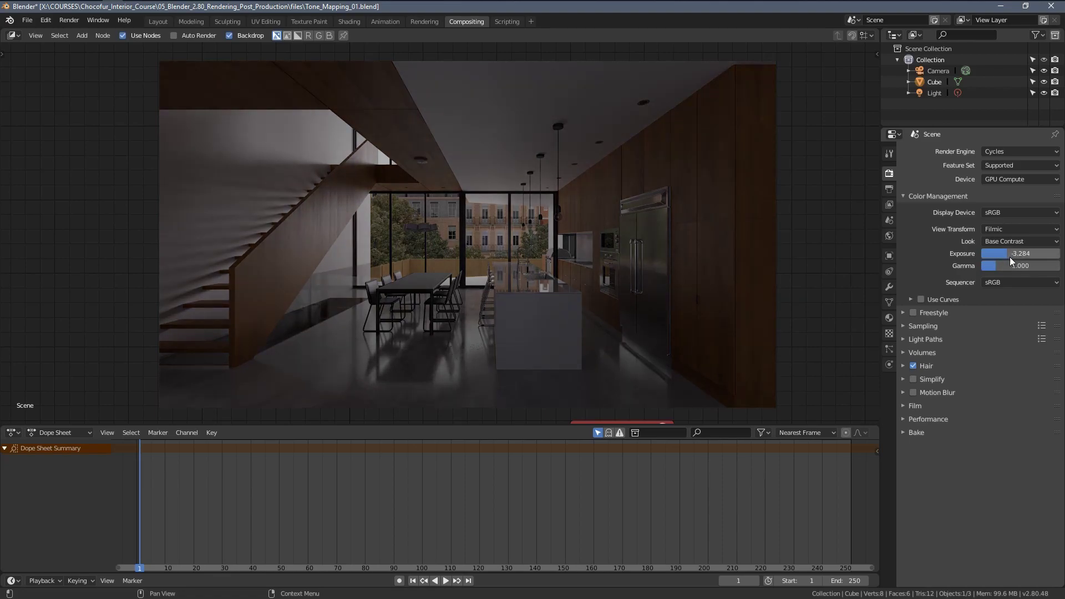
left_click_drag(1009, 257, 1059, 254)
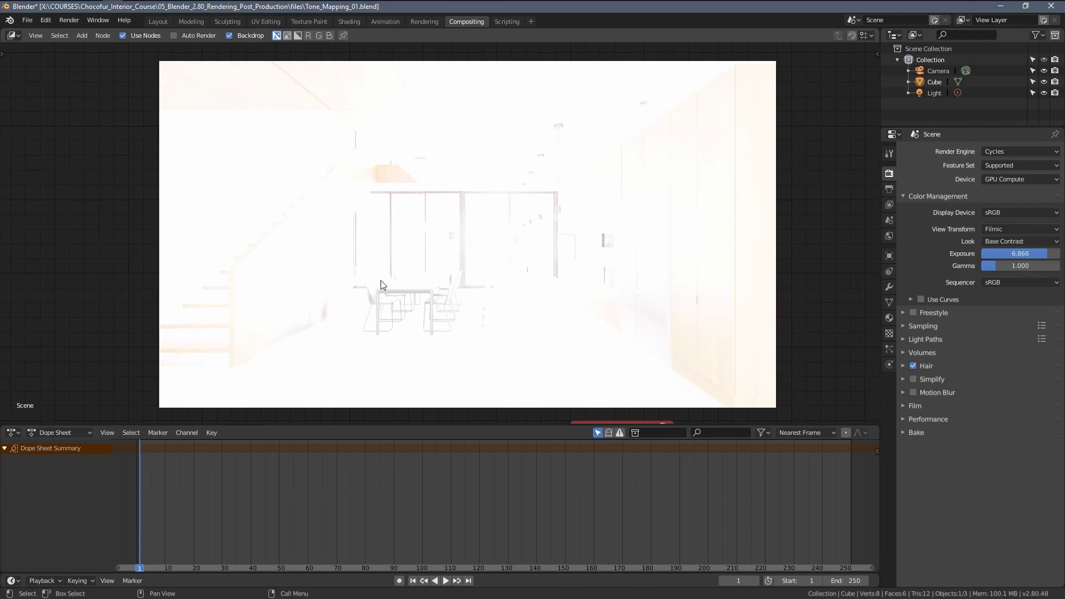
left_click(1018, 251)
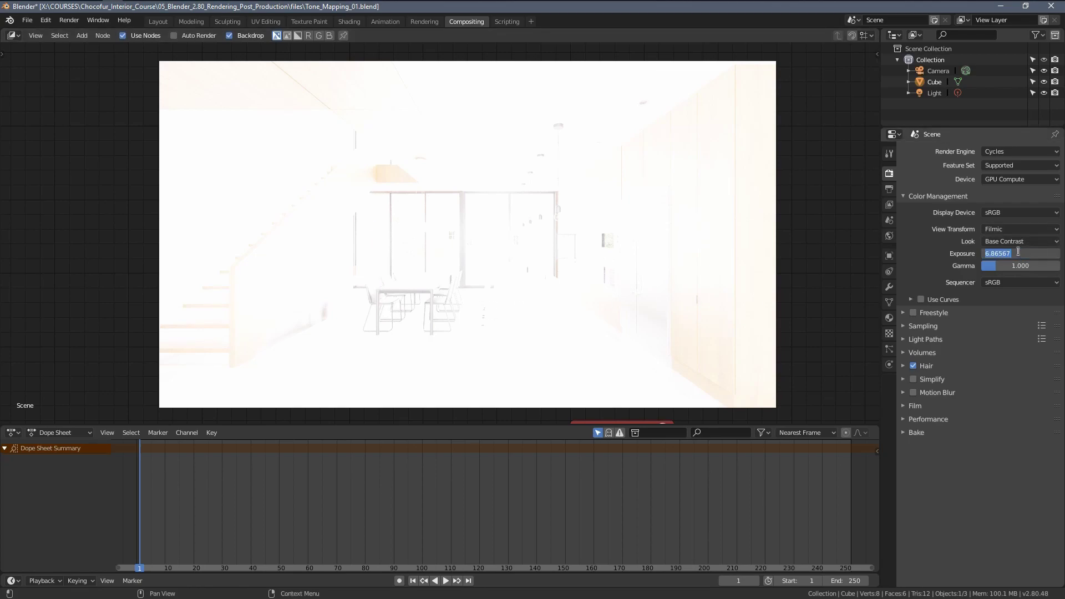
type("1")
key("Return")
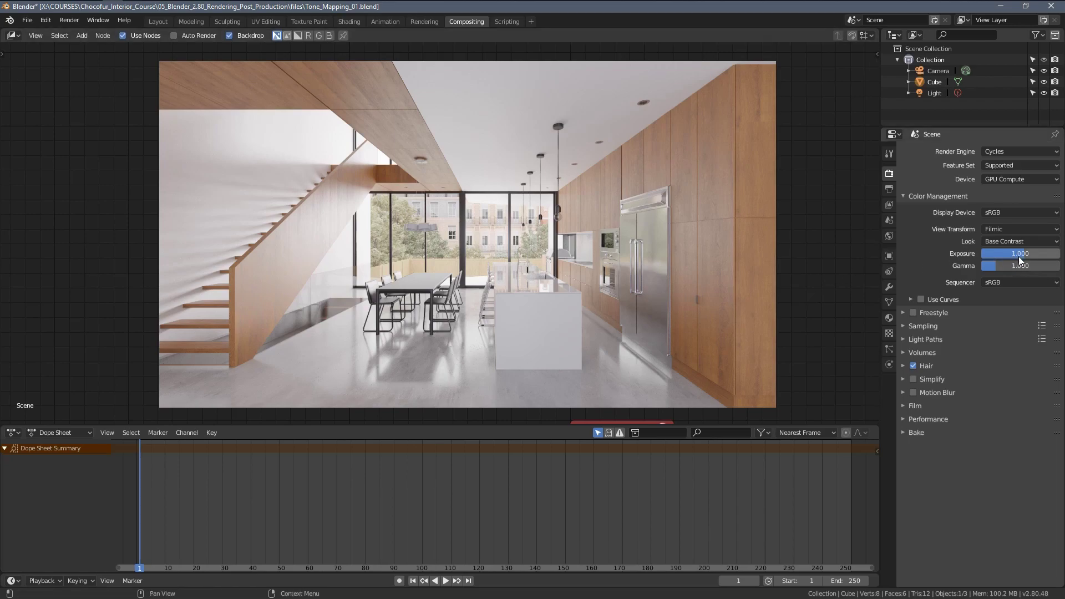
Set Exposure back to 0.
left_click(1018, 255)
type("0")
key("Return")
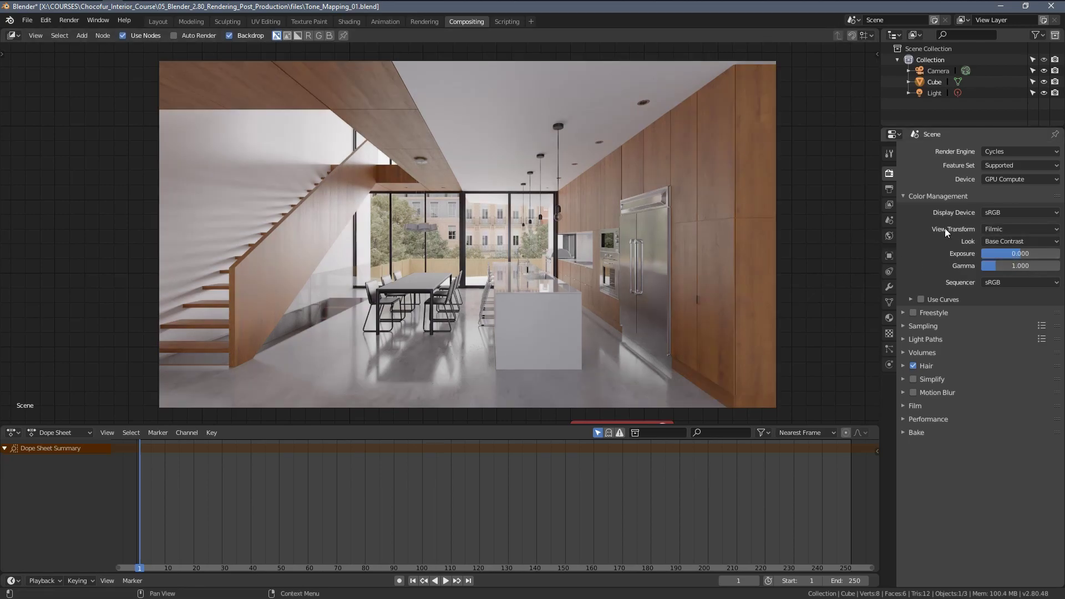
Switch the View Transform to Default, then back to Filmic.
left_click(1001, 230)
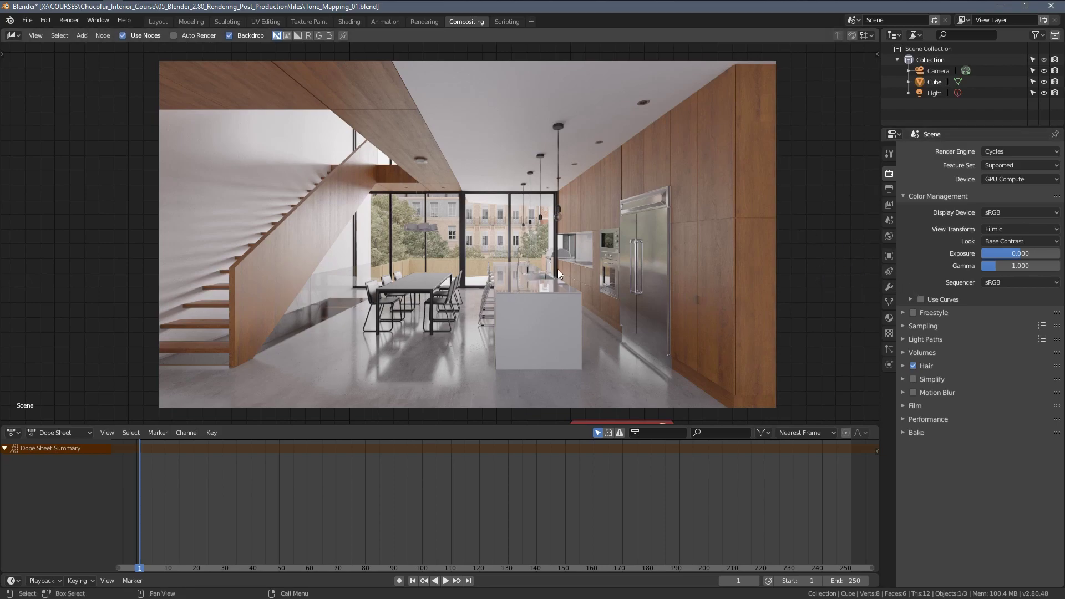
left_click(1026, 229)
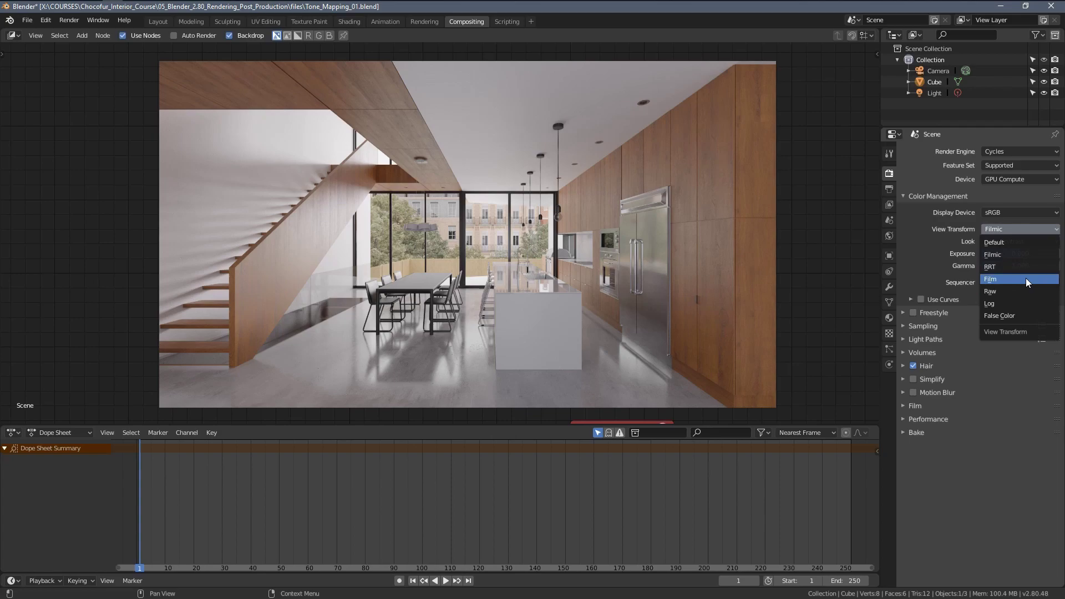
left_click(1008, 241)
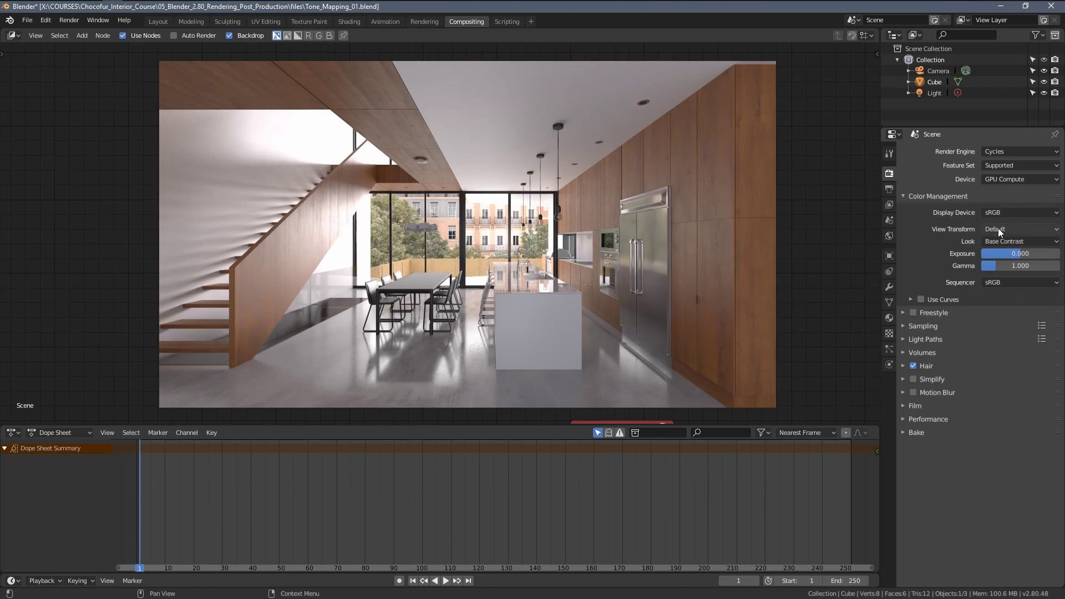
left_click(998, 229)
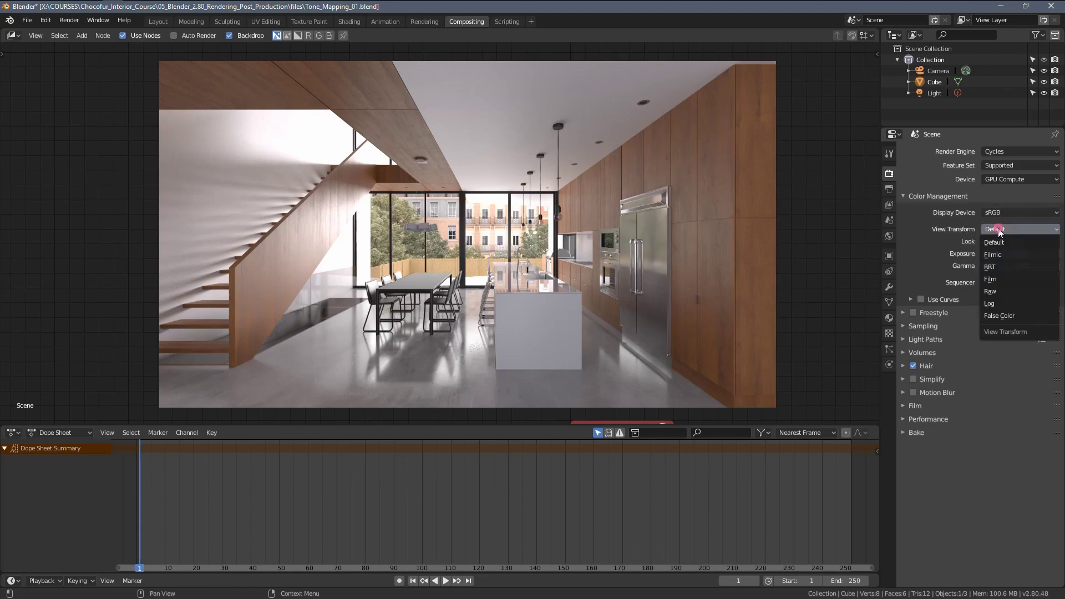
left_click(1014, 254)
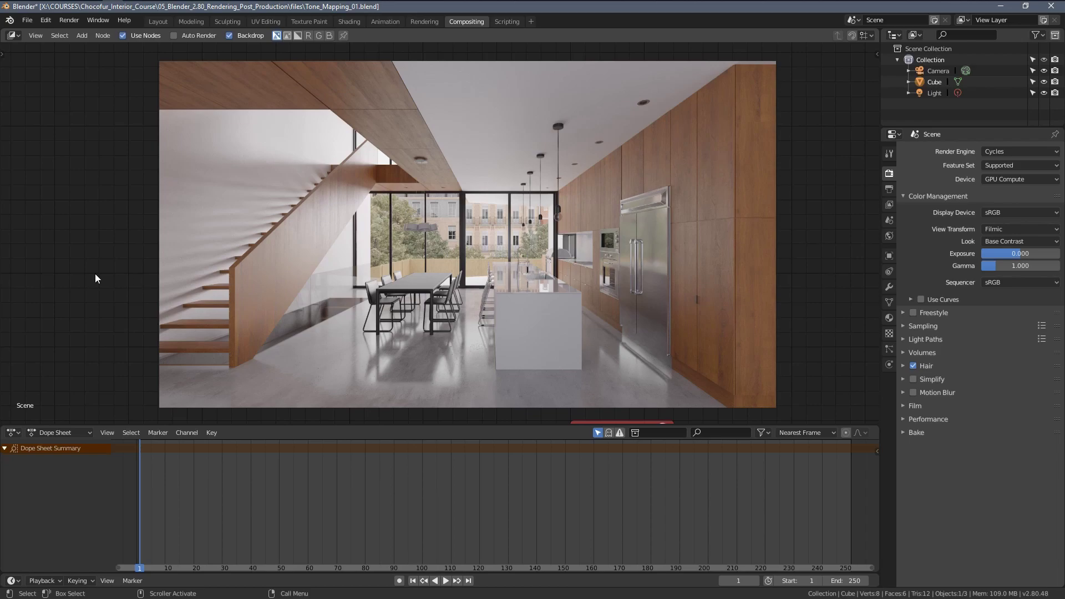
Apply the Very High Contrast look with the Default view transform.
left_click(950, 481)
left_click(1005, 242)
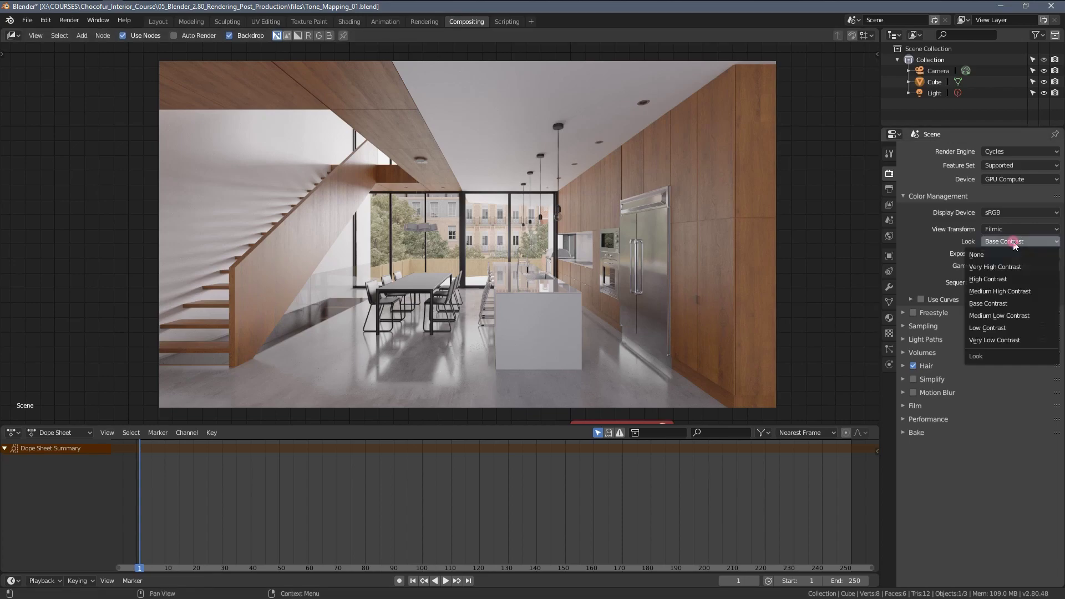
left_click(977, 270)
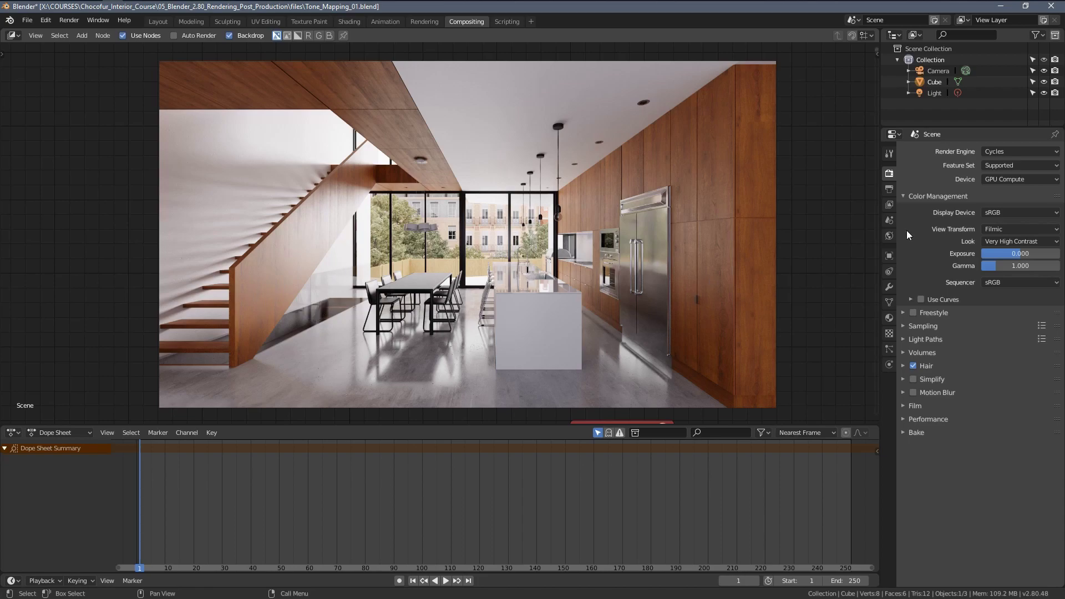
left_click(991, 228)
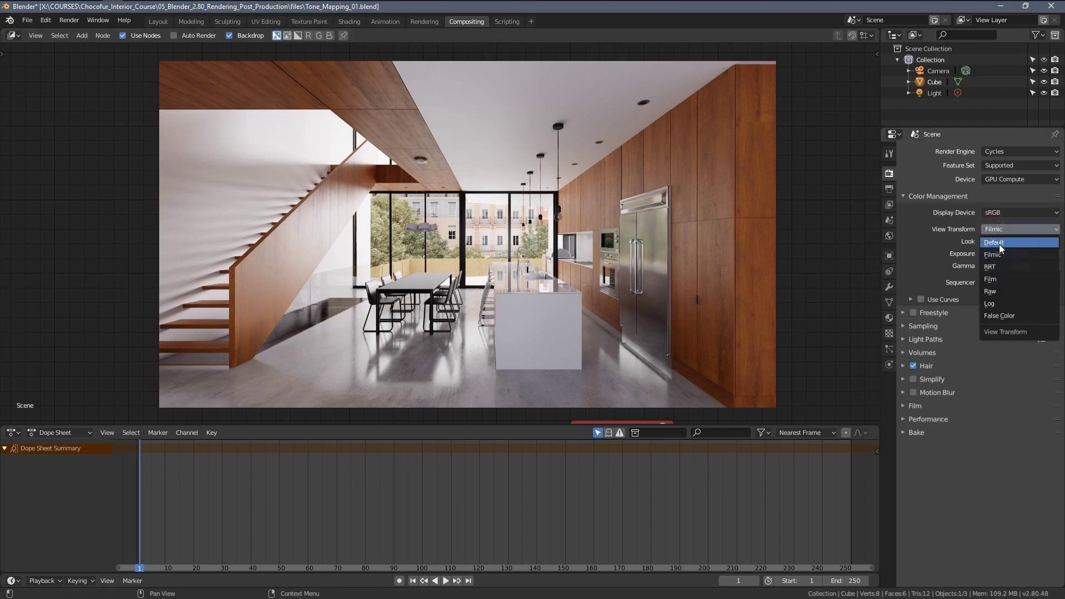
left_click(999, 243)
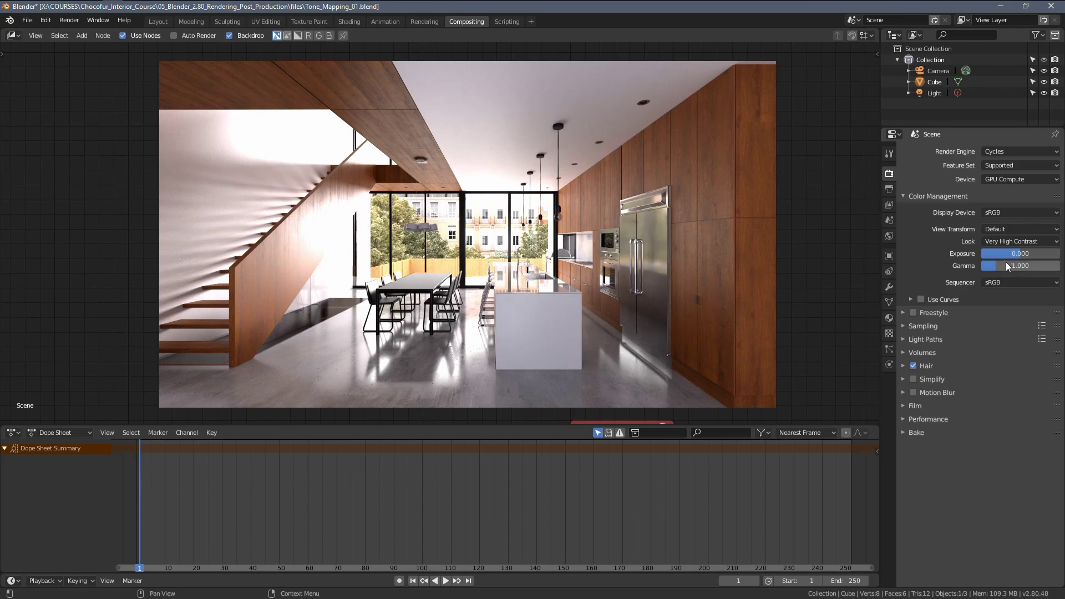
Set Gamma to 2.2 and Exposure to -1.
left_click_drag(1000, 268, 982, 254)
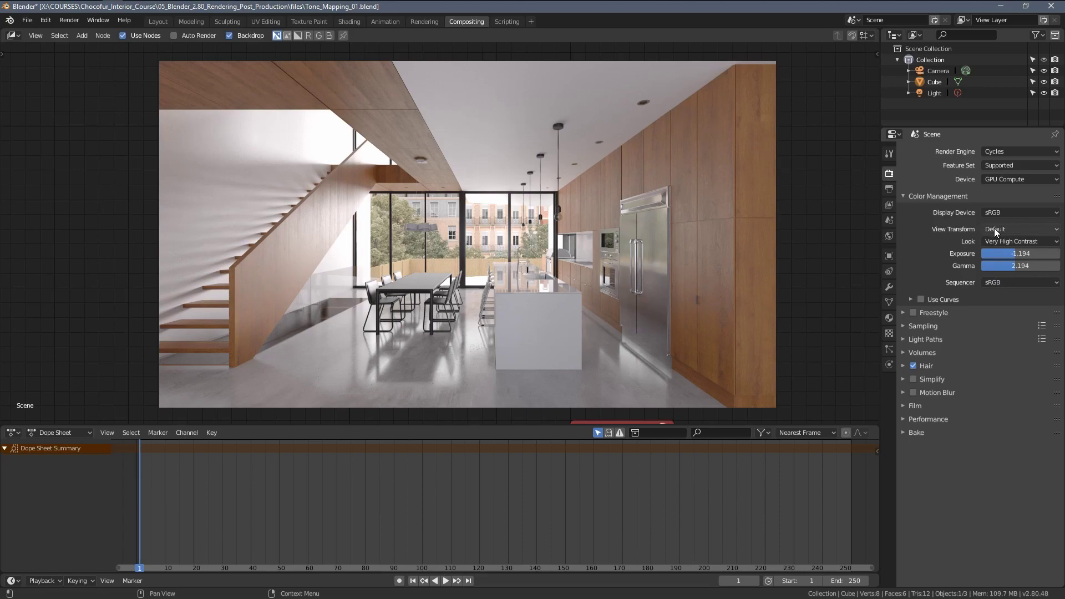
left_click(1013, 265)
type("2.2")
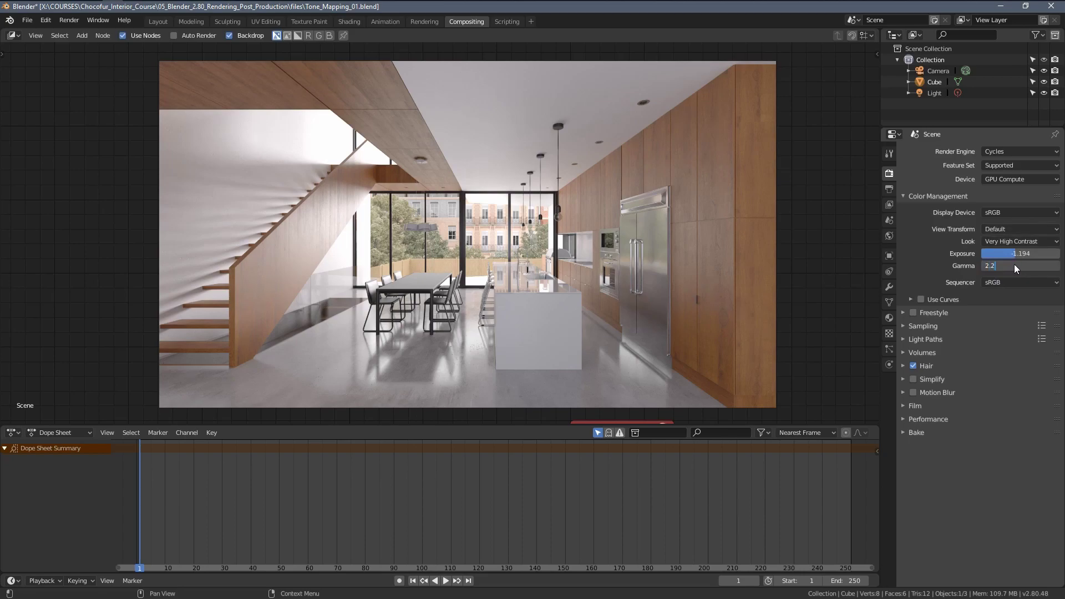
key("Return")
left_click_drag(1021, 254, 981, 253)
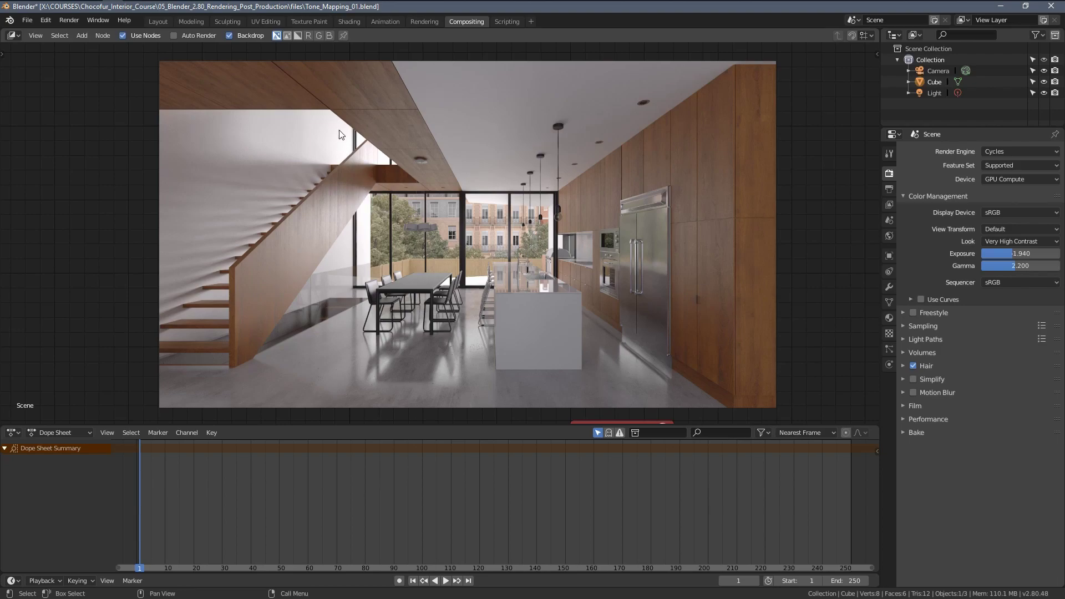
left_click(1022, 252)
type("-1")
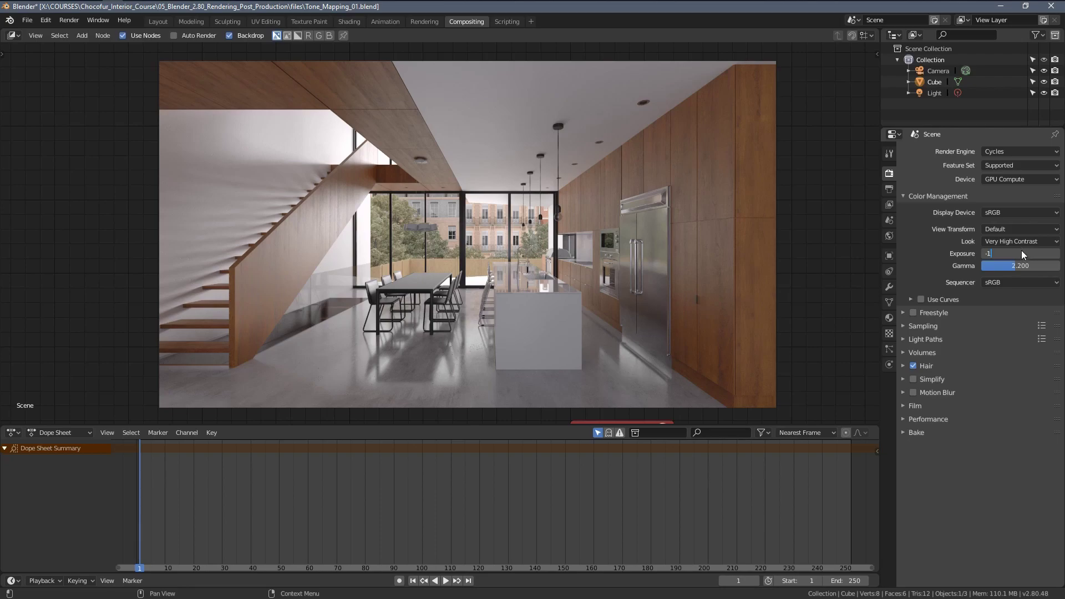
key("Return")
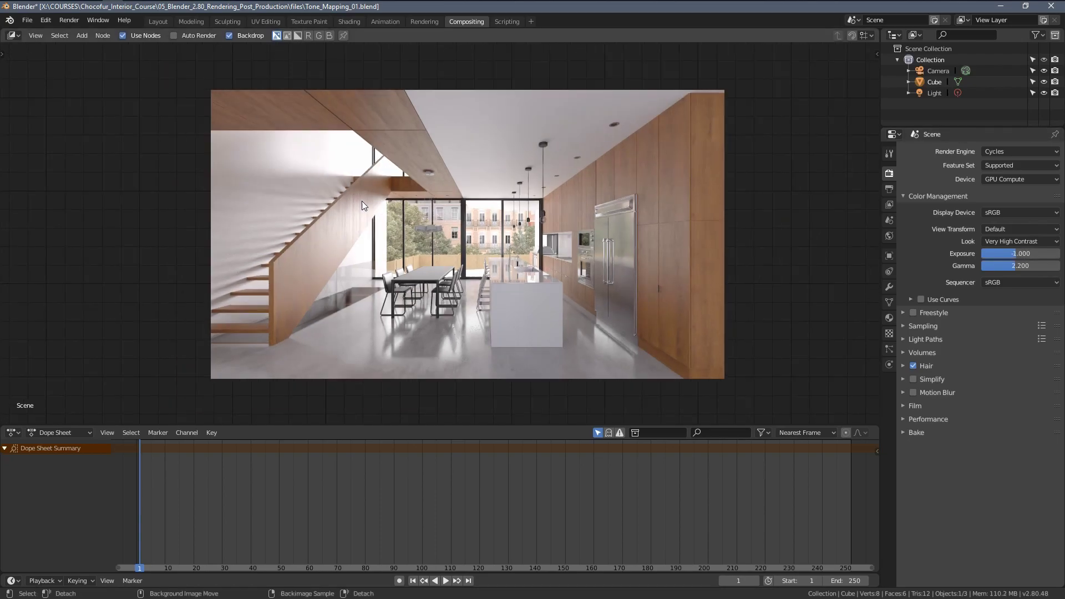
Zoom the backdrop toward the staircase and cycle View Transform and Look back to Filmic/Base Contrast.
key("alt+v")
key("alt+v")
key("alt+v")
key("alt+v")
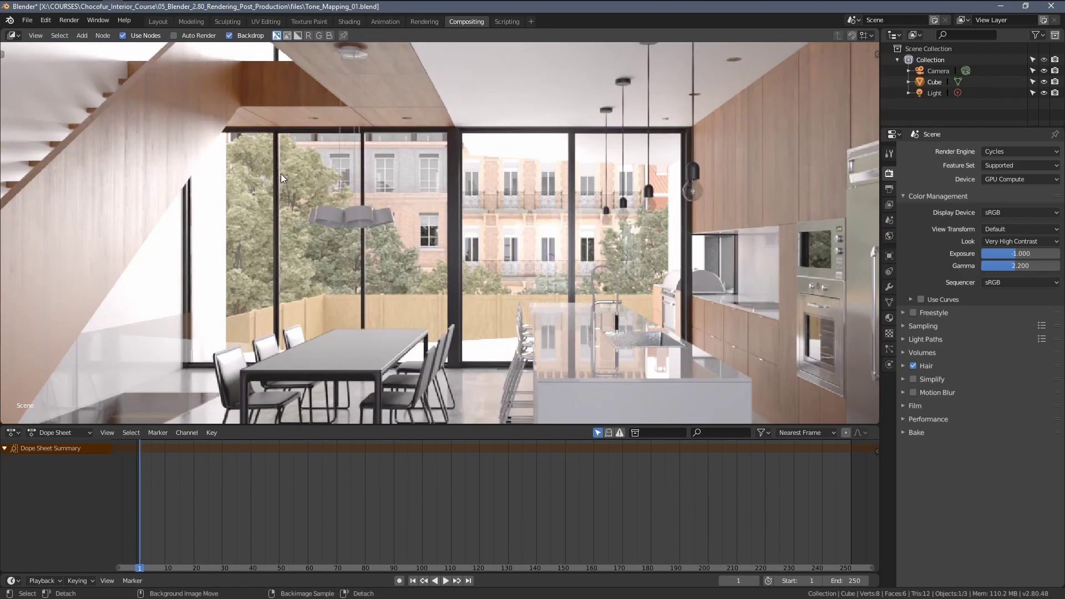
middle_click_drag(246, 163, 467, 265, "alt")
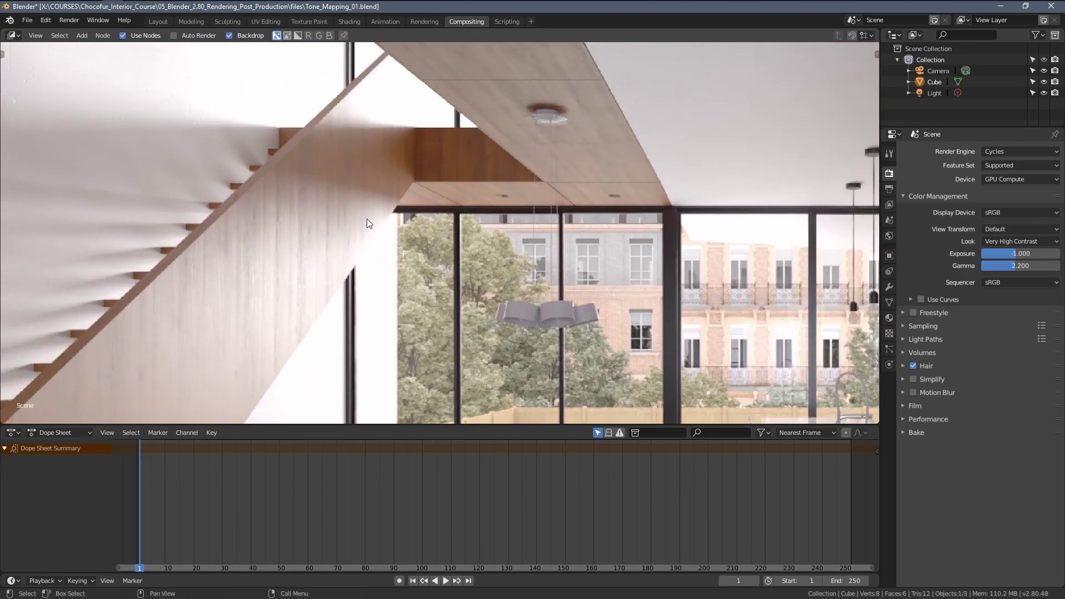
left_click(1007, 227)
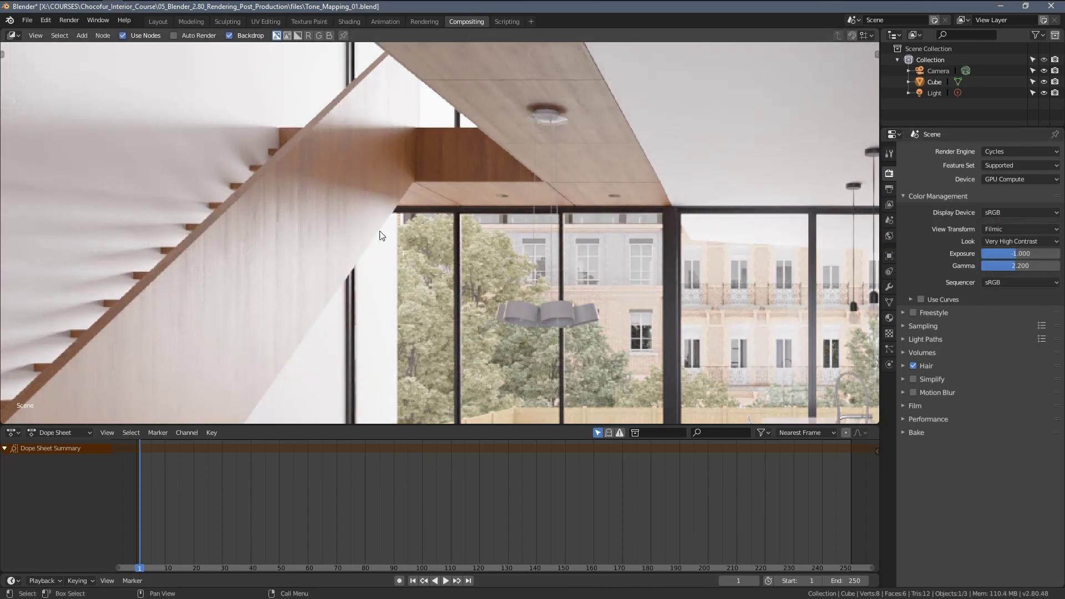
left_click(1005, 228)
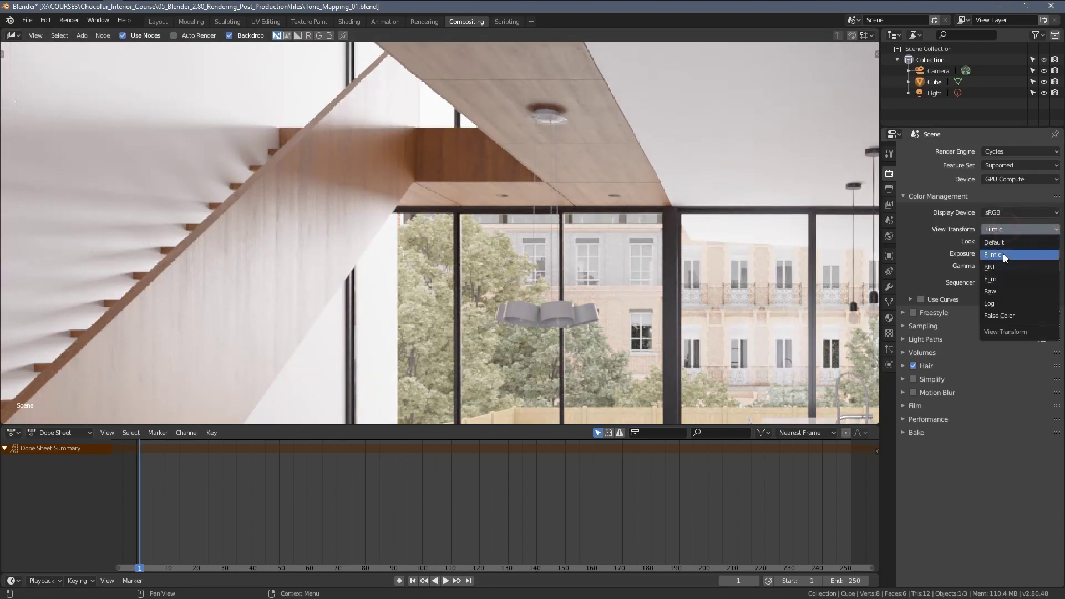
left_click(1006, 244)
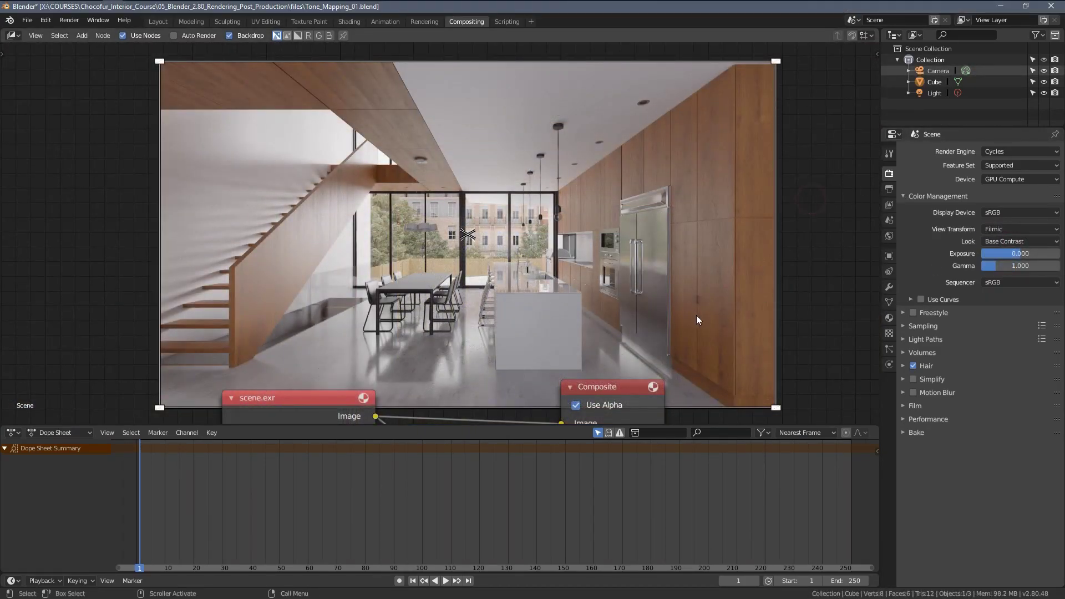
left_click(1002, 243)
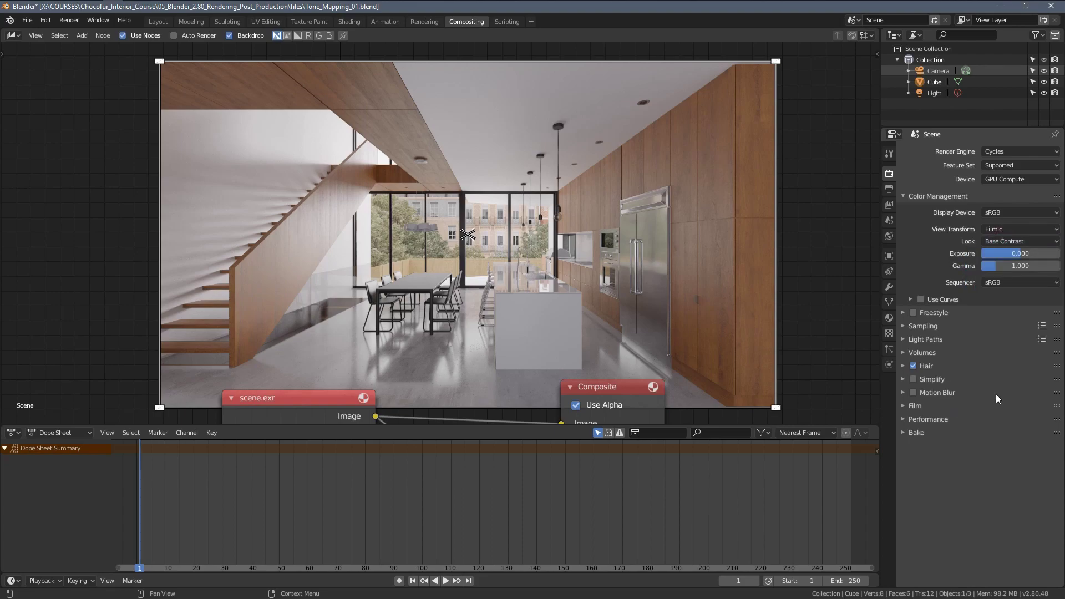
middle_click_drag(448, 219, 428, 206)
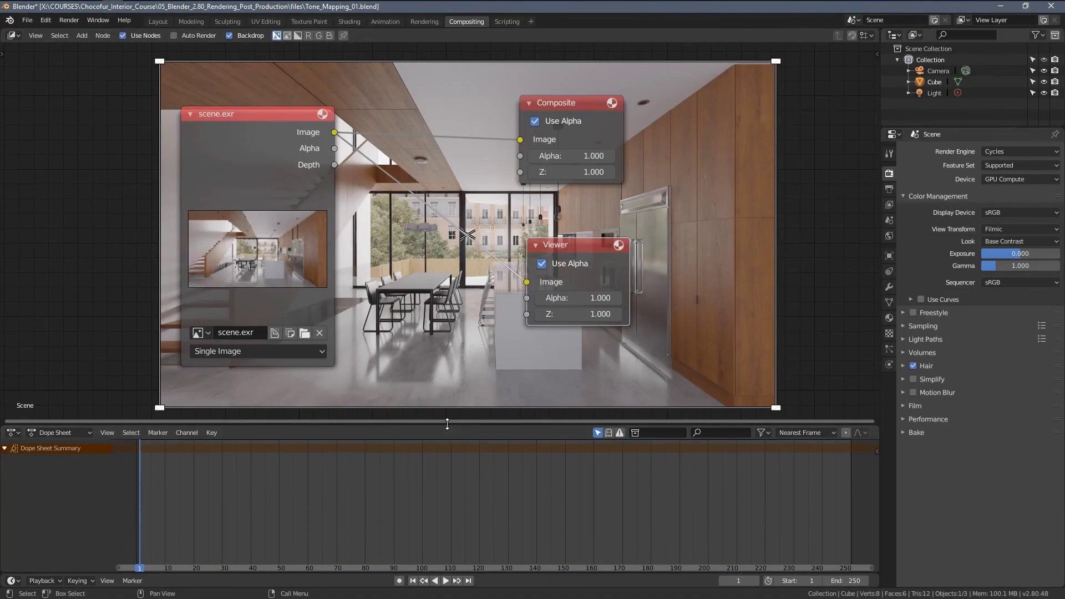
Split the enlarged lower area into two Image Editors and show the Viewer Node render on the left.
left_click_drag(447, 424, 455, 326)
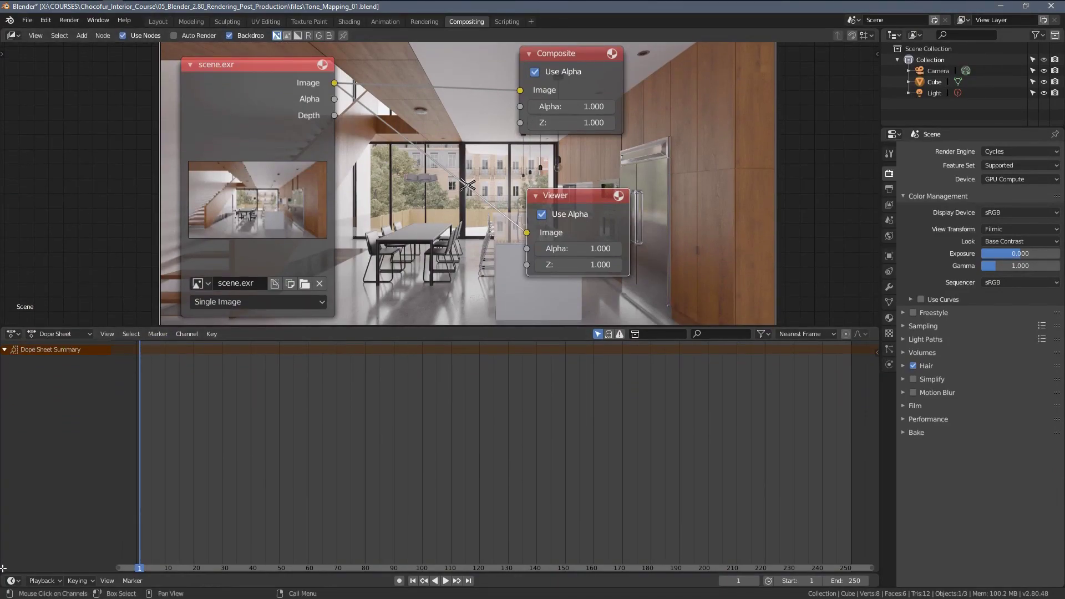
left_click_drag(2, 572, 443, 456)
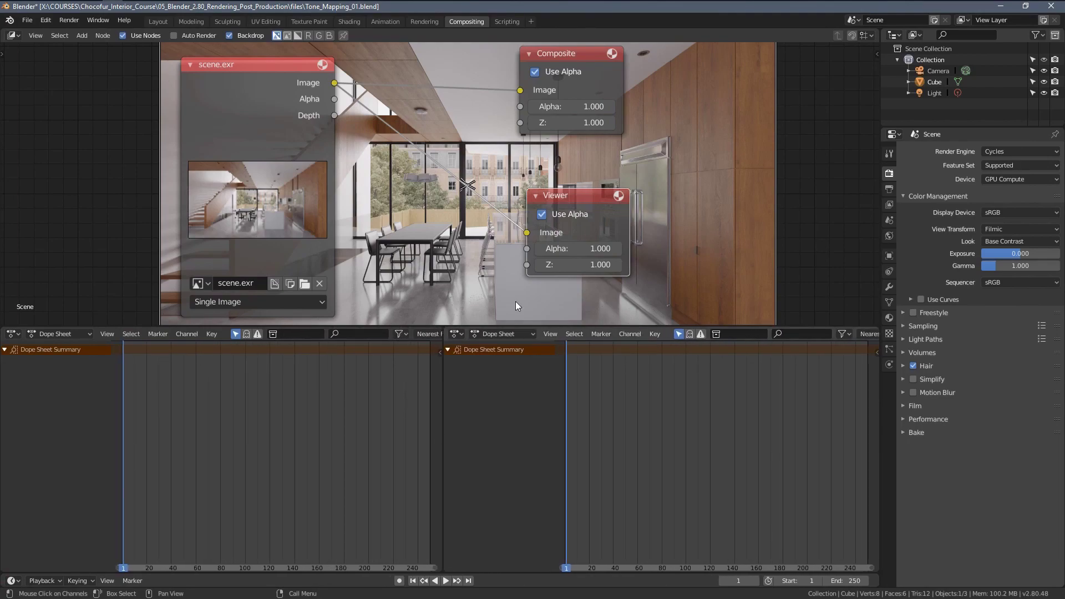
left_click(455, 333)
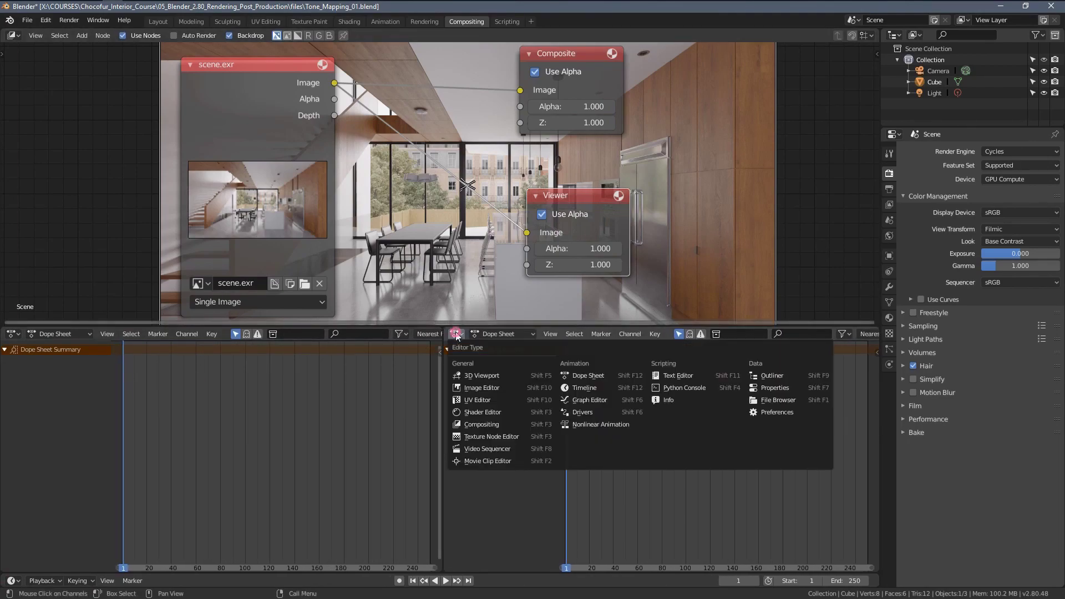
left_click(478, 388)
left_click(16, 335)
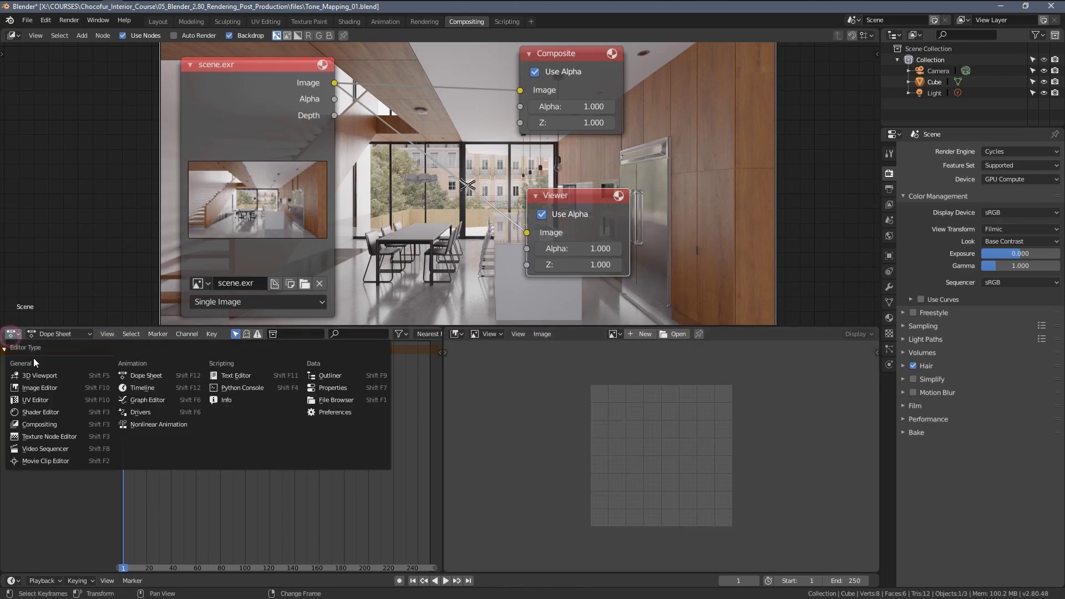
left_click(45, 388)
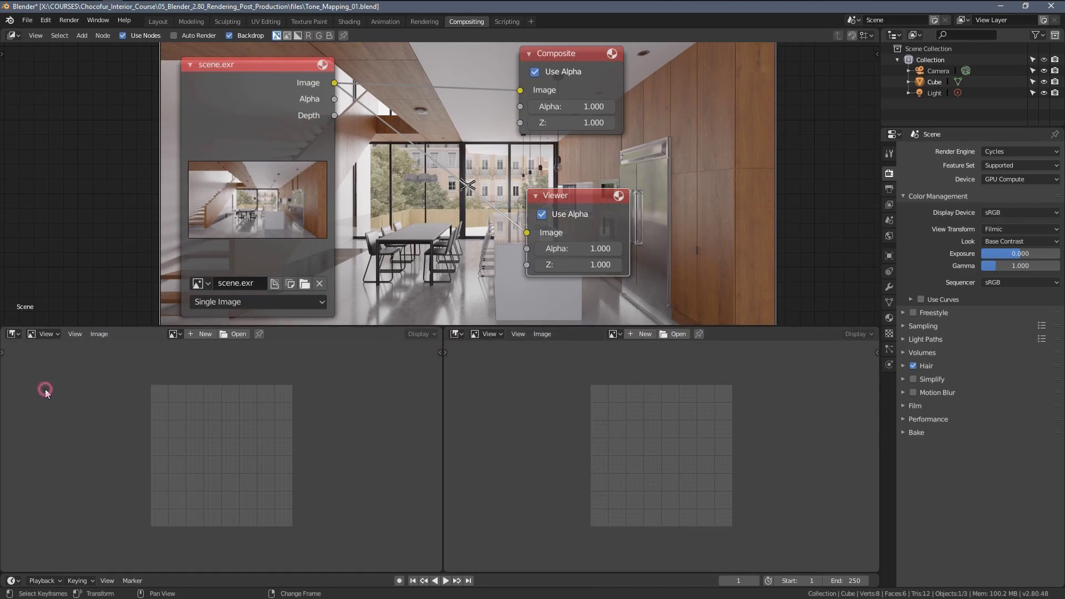
left_click(174, 333)
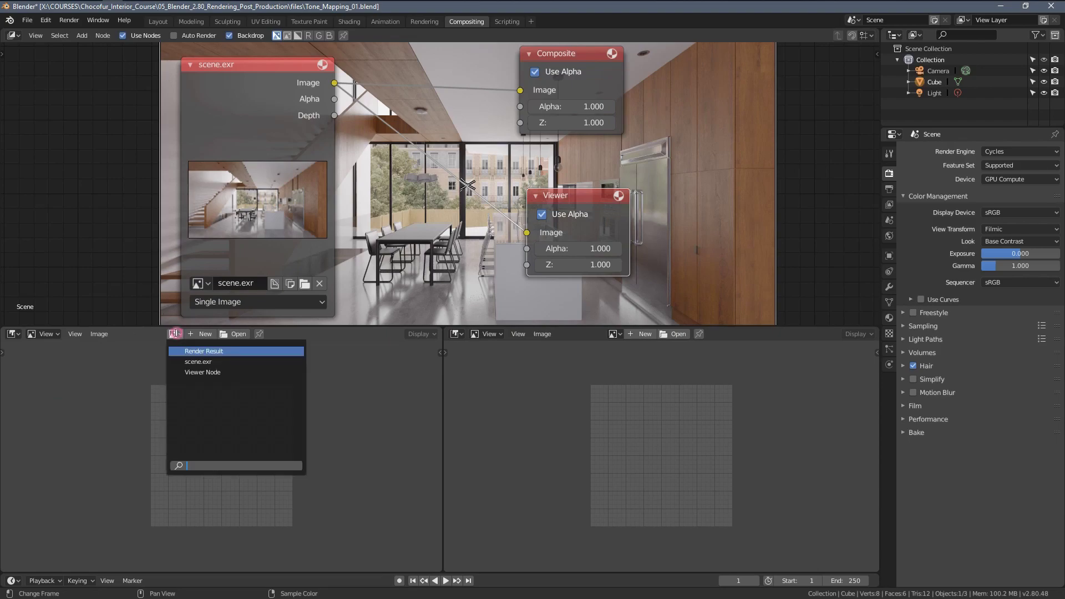
left_click(203, 372)
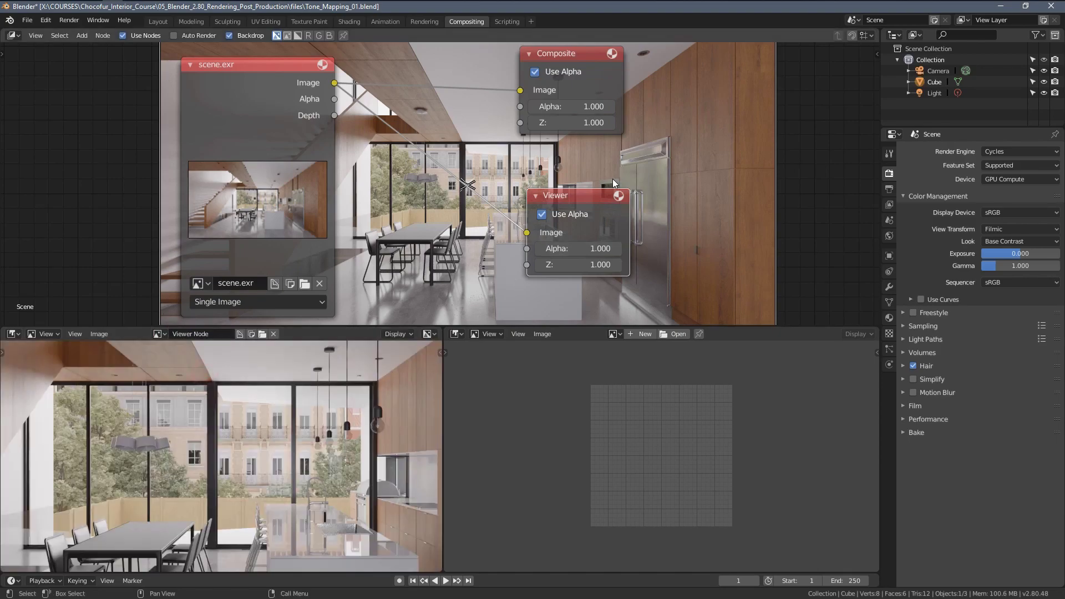
Load the hero.jpg reference photo into the right Image Editor.
left_click_drag(567, 191, 562, 184)
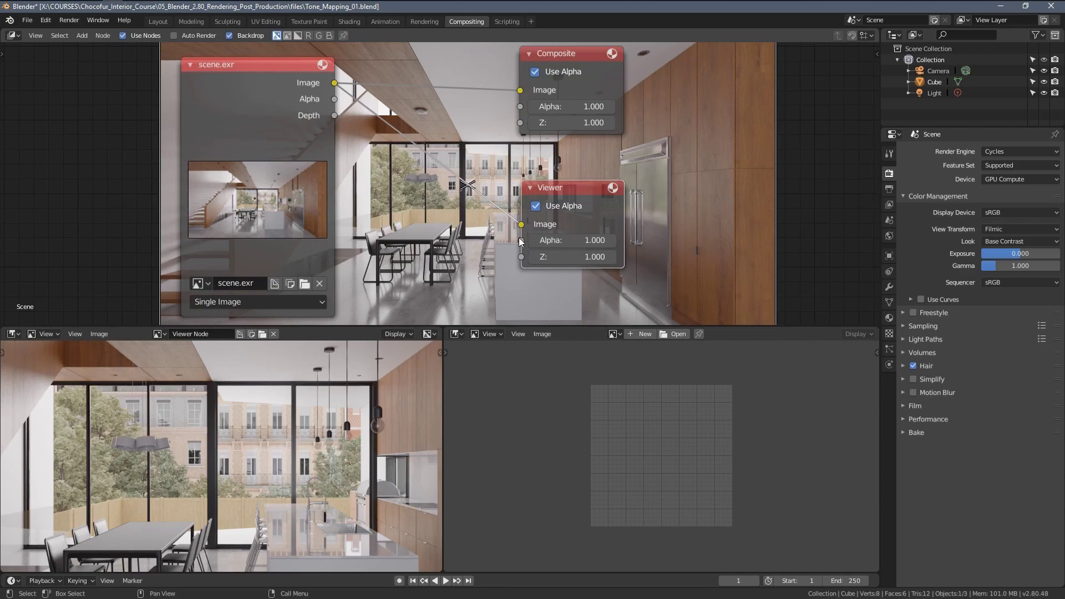
scroll(301, 418, "down", 4)
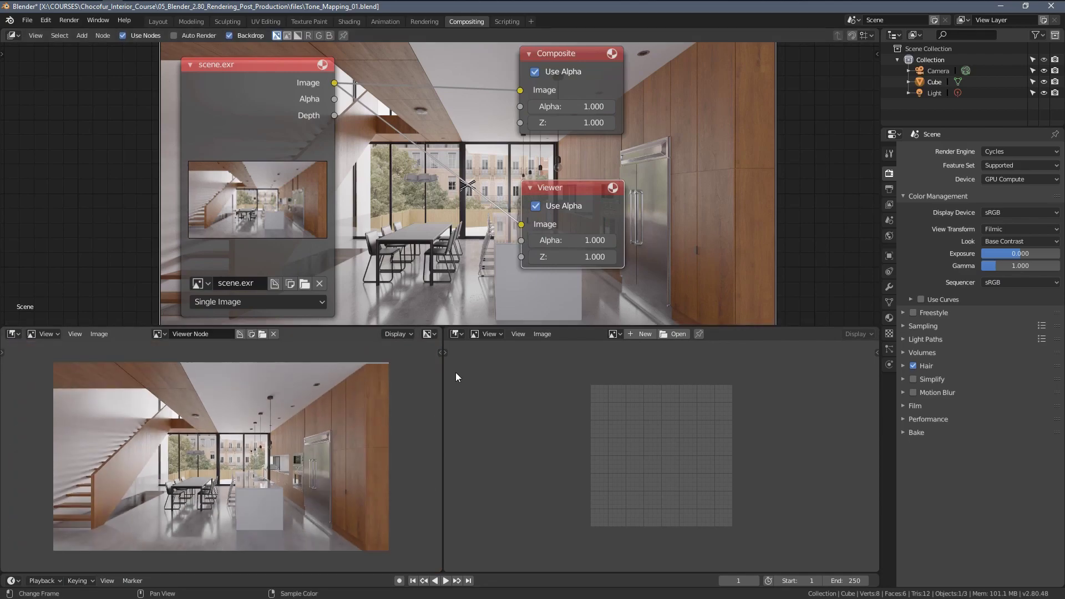
left_click(674, 334)
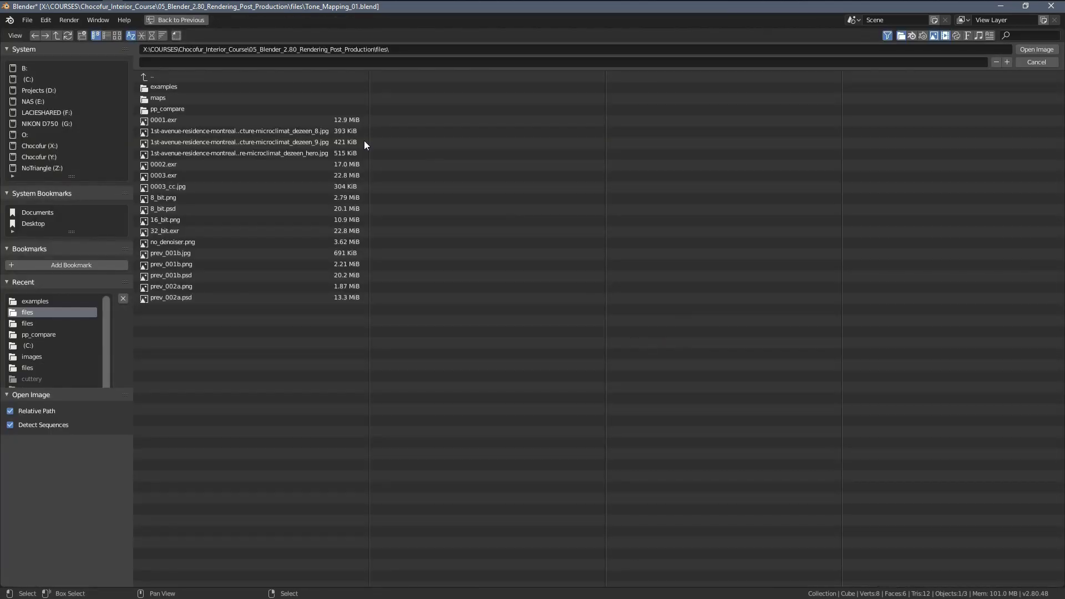
left_click(268, 153)
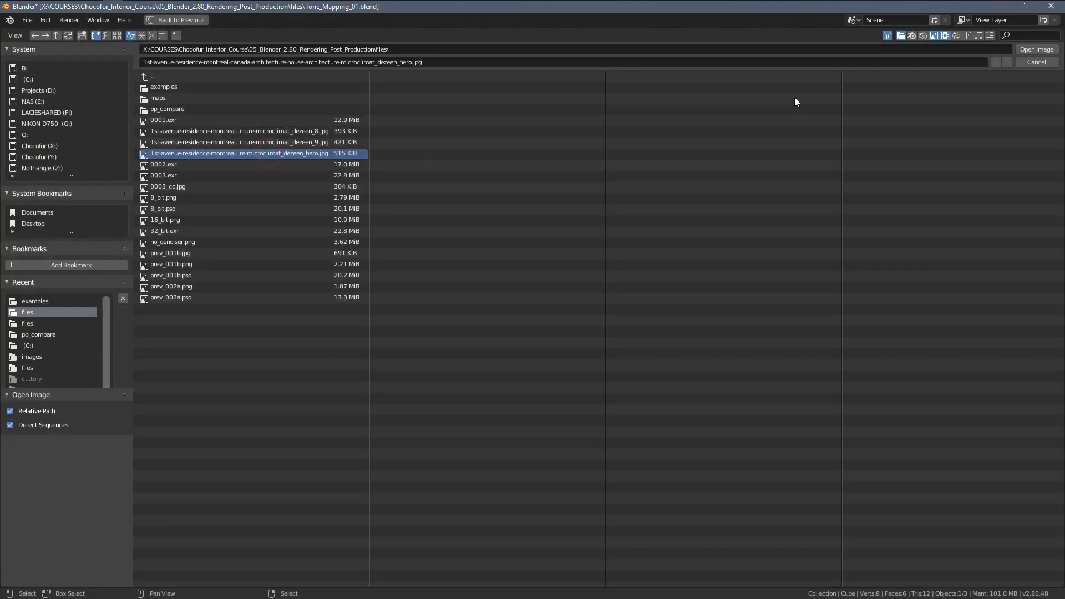
left_click(1036, 50)
scroll(647, 448, "down", 5)
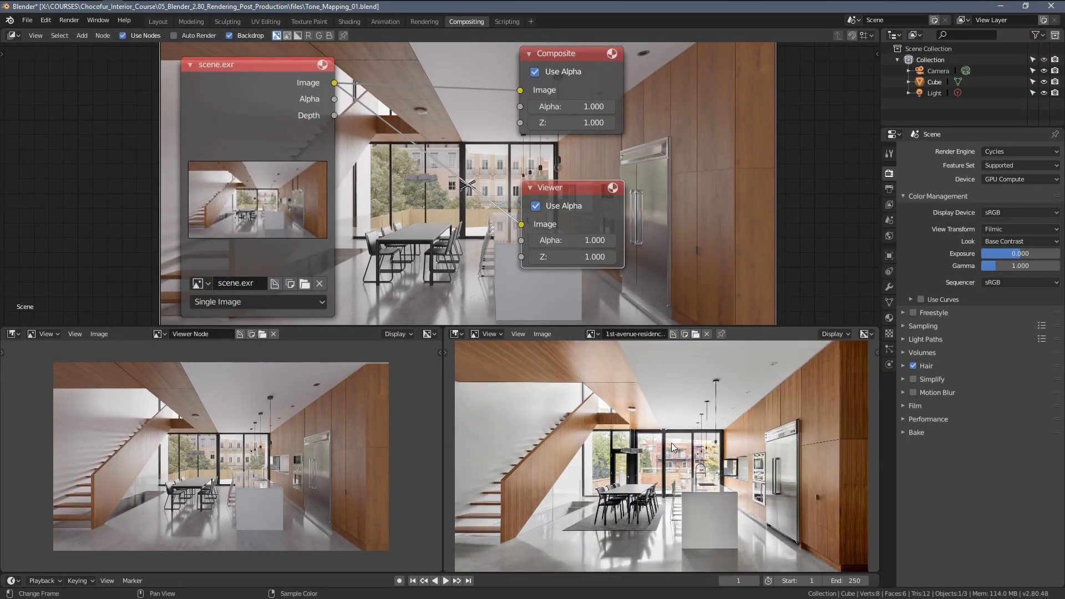
Save the file incrementally as Tone_Mapping_02.blend.
middle_click_drag(658, 453, 658, 447)
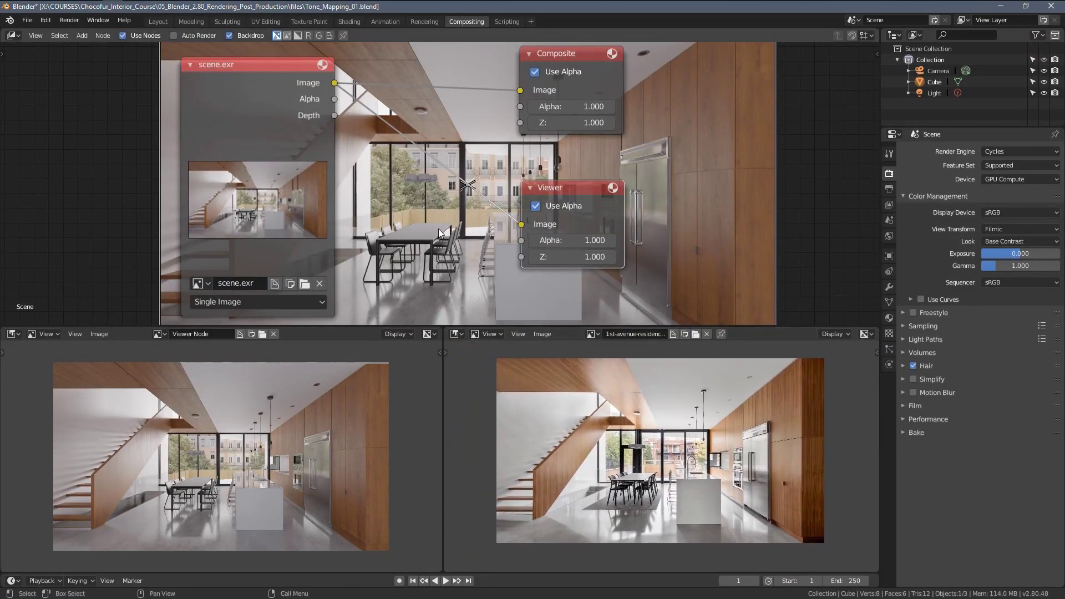
middle_click_drag(432, 238, 433, 231)
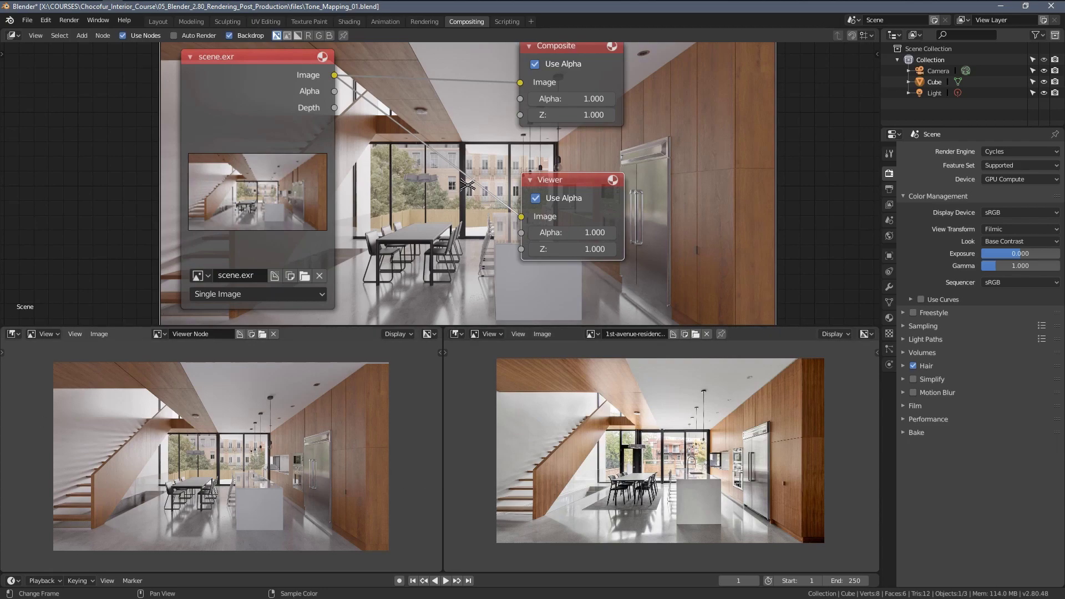
key("ctrl+alt+s")
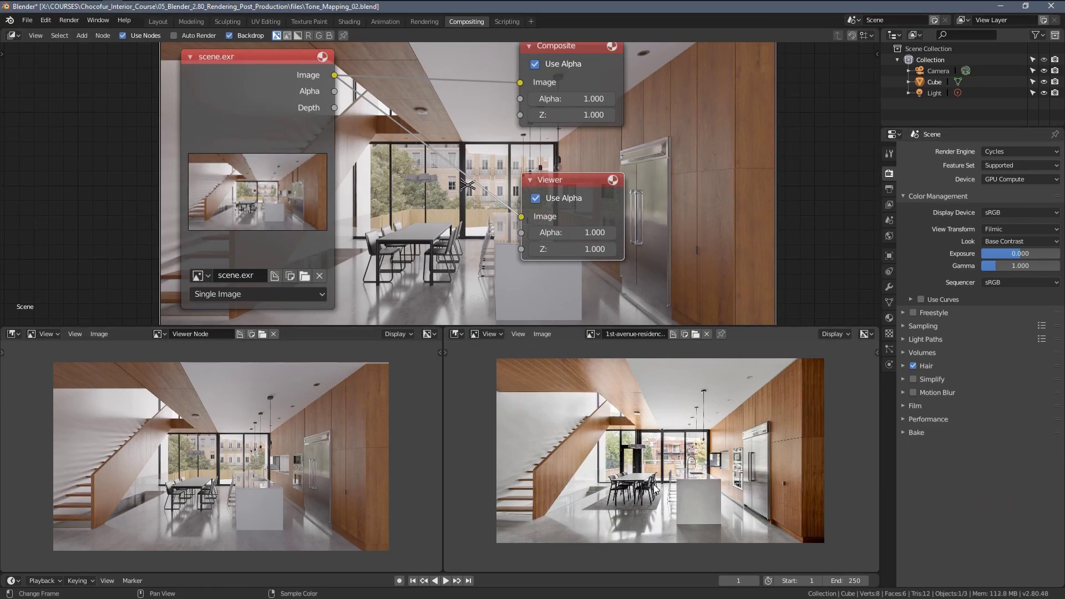
Show Scopes histograms for both the render and the reference photo, widening both sidebars.
key("n")
key("n")
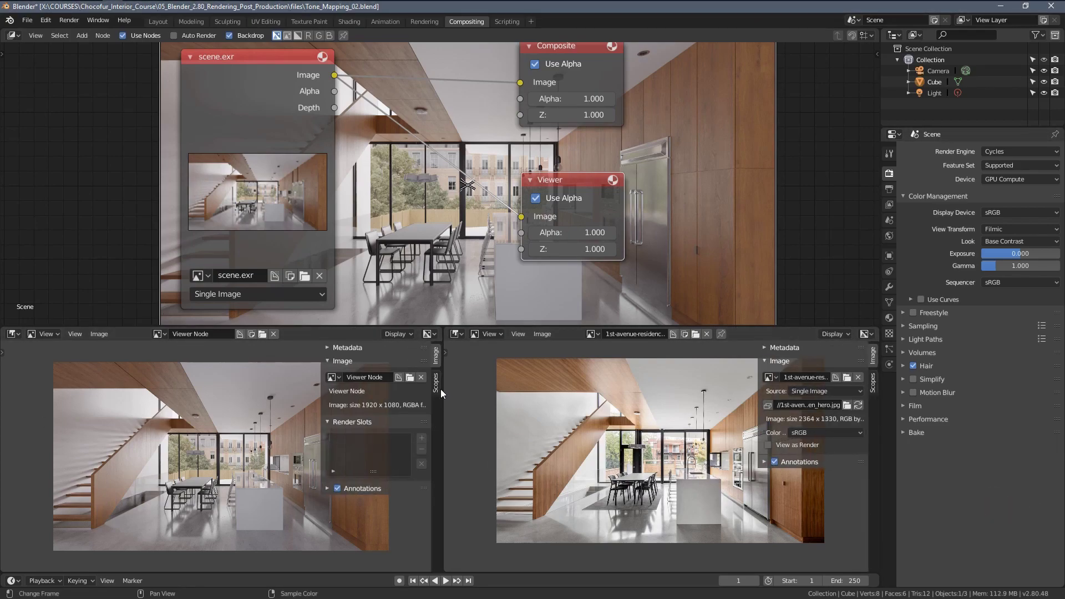
left_click(436, 385)
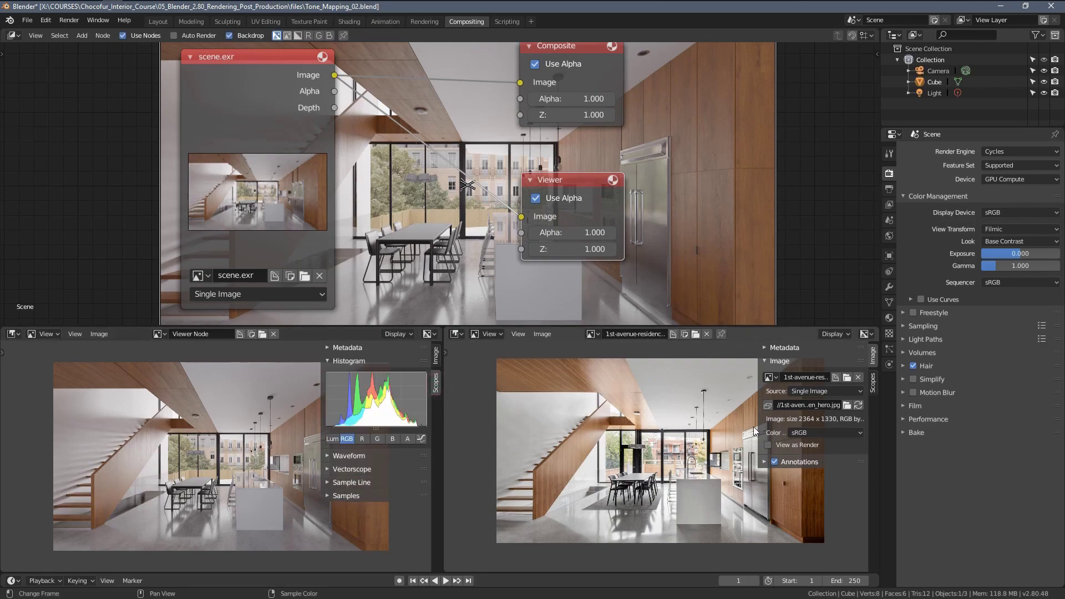
left_click(873, 384)
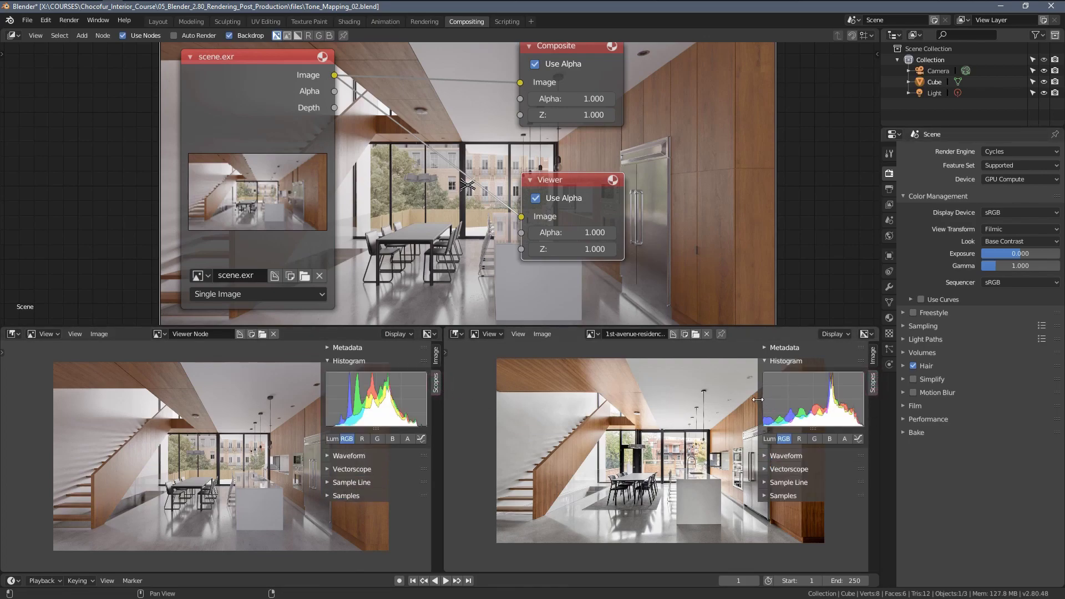
left_click_drag(759, 402, 535, 404)
left_click_drag(320, 383, 81, 386)
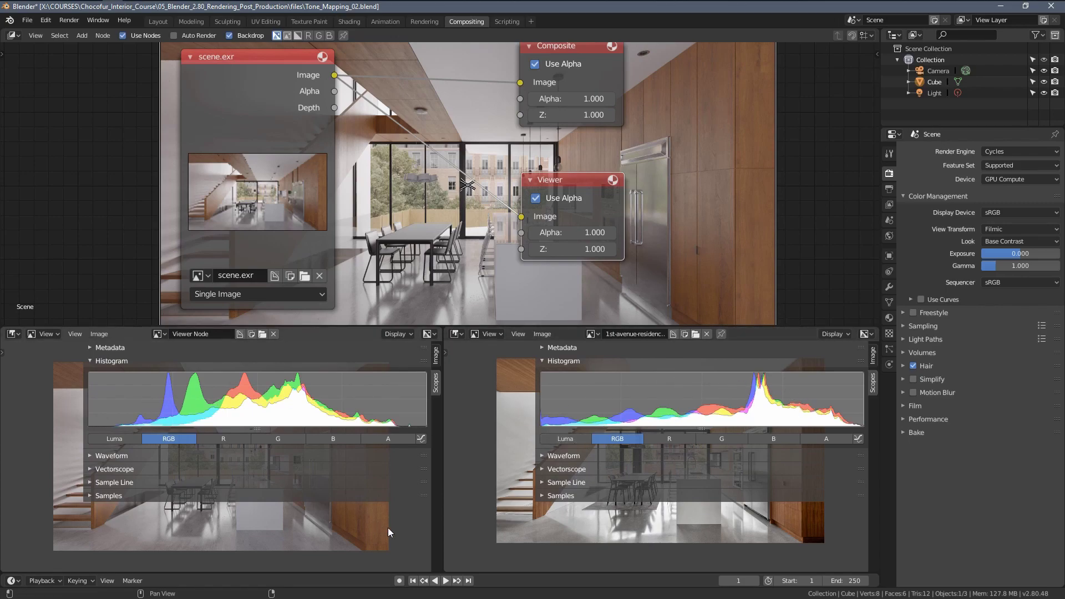
Switch both the render's and the reference photo's histograms from RGB to Luma.
left_click(113, 438)
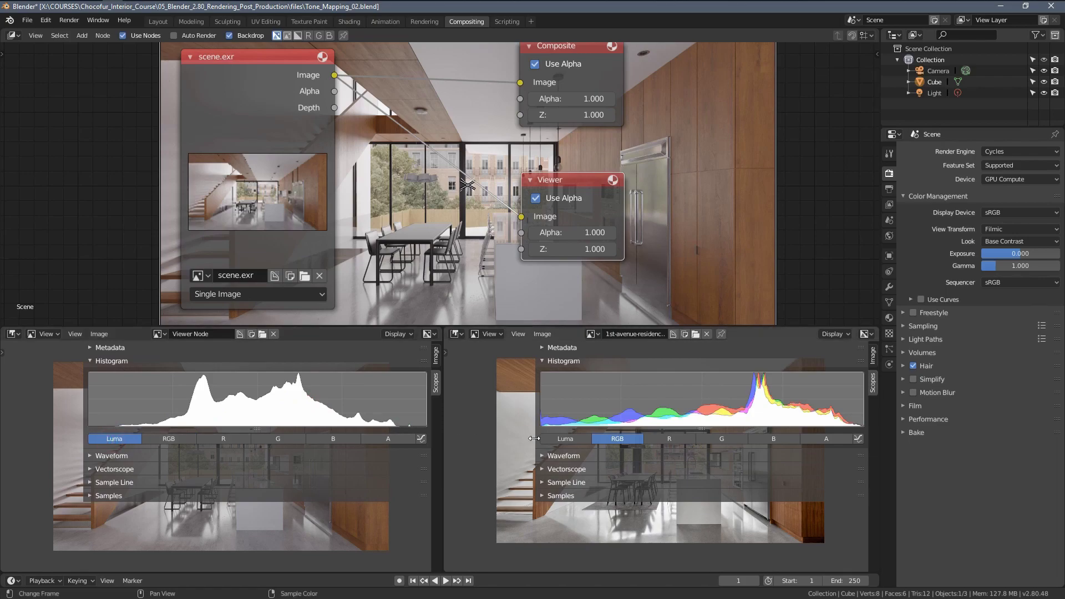
left_click(565, 438)
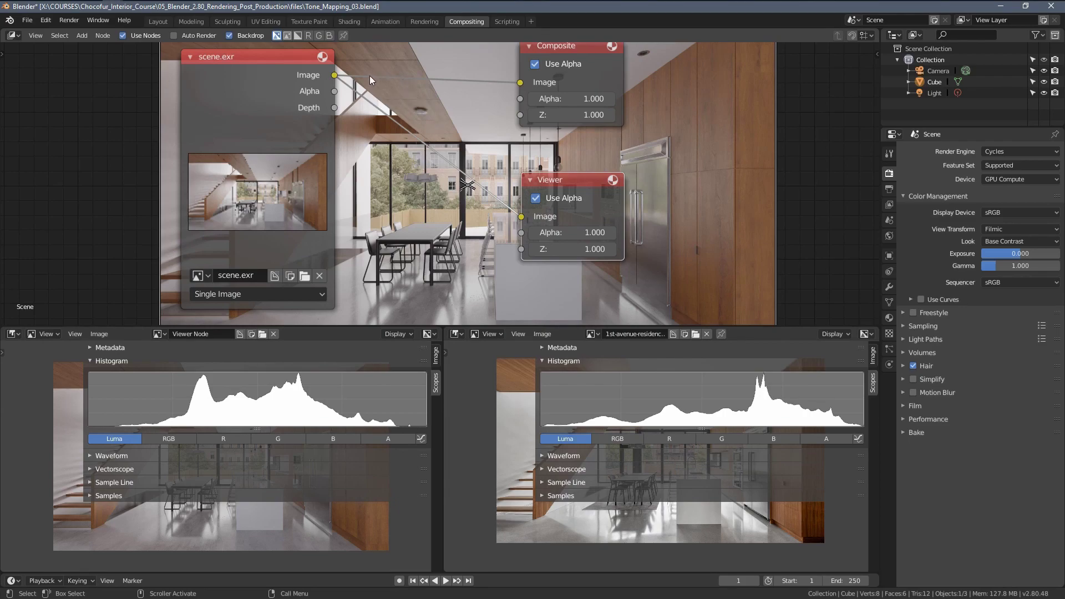
Try the High Contrast and then the Very High Contrast Filmic looks on the render.
left_click(1017, 241)
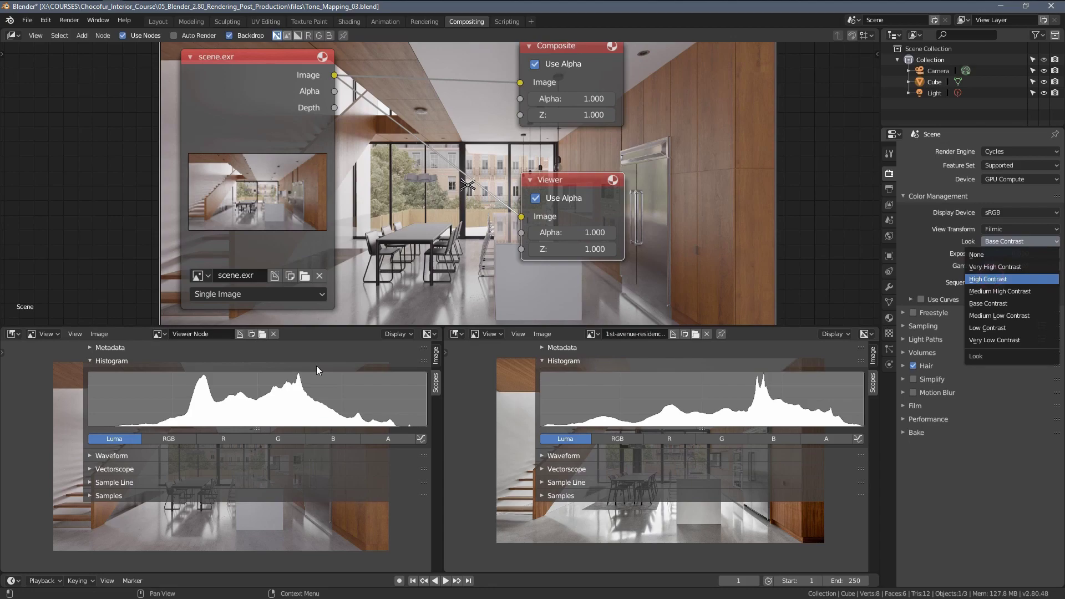
key("Return")
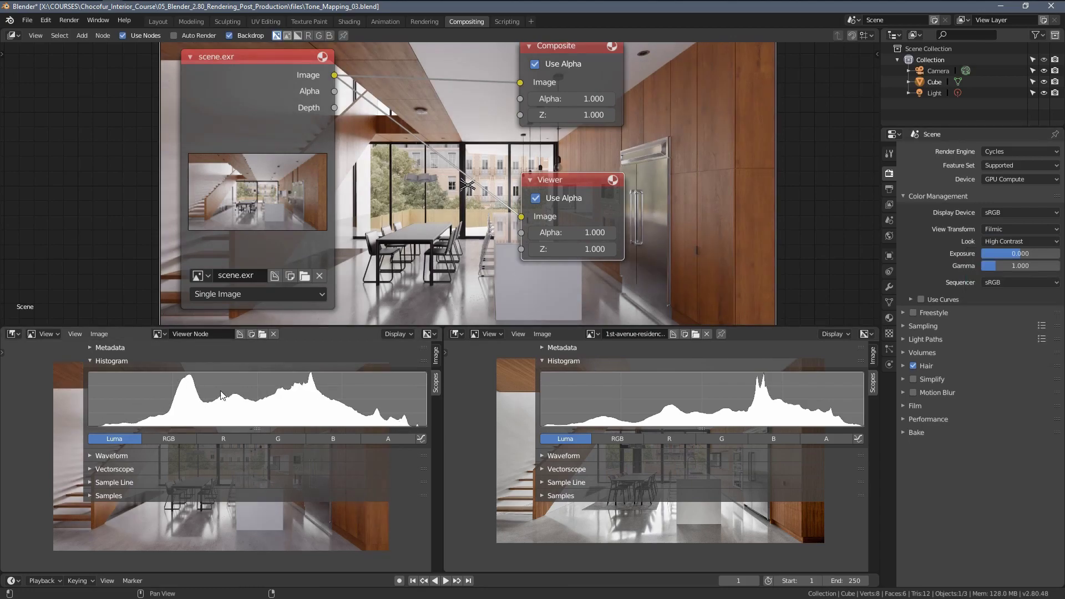
left_click(1020, 242)
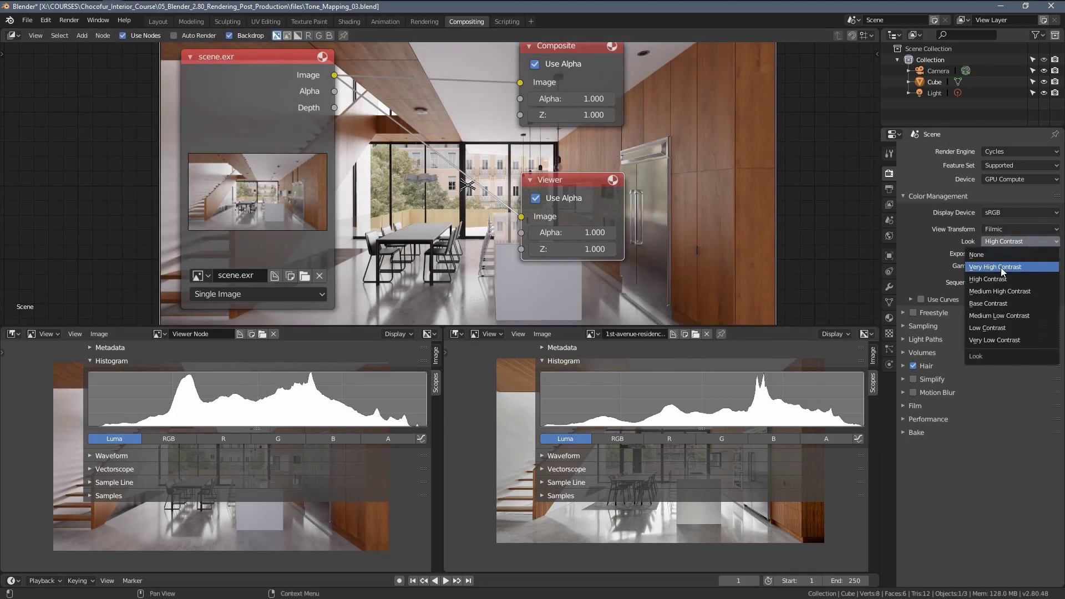
key("Return")
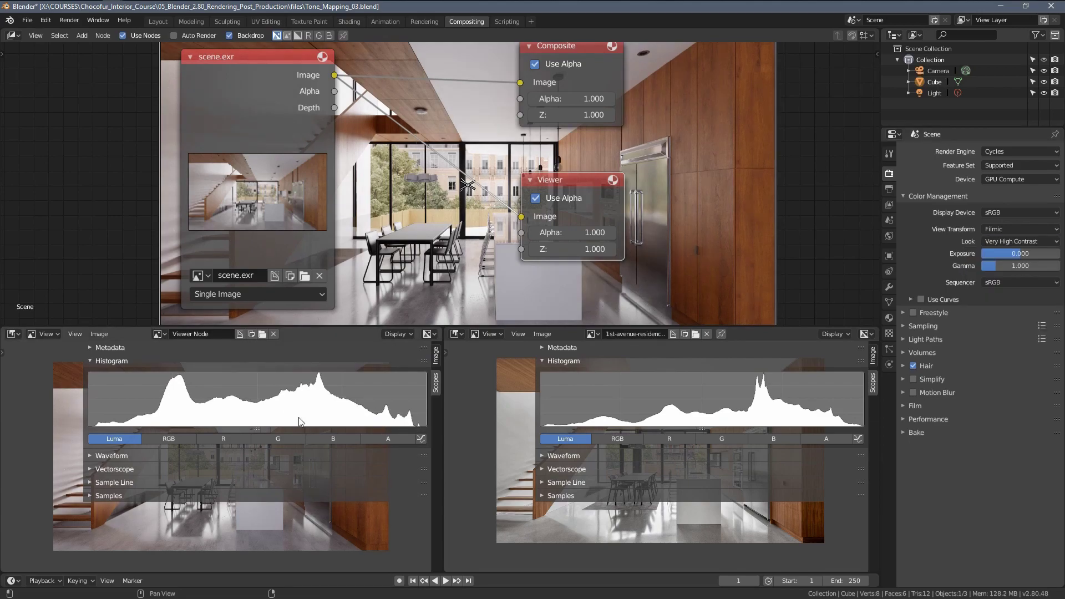
Move the nodes off the backdrop render and apply the Medium High Contrast look.
middle_click_drag(431, 184, 430, 441)
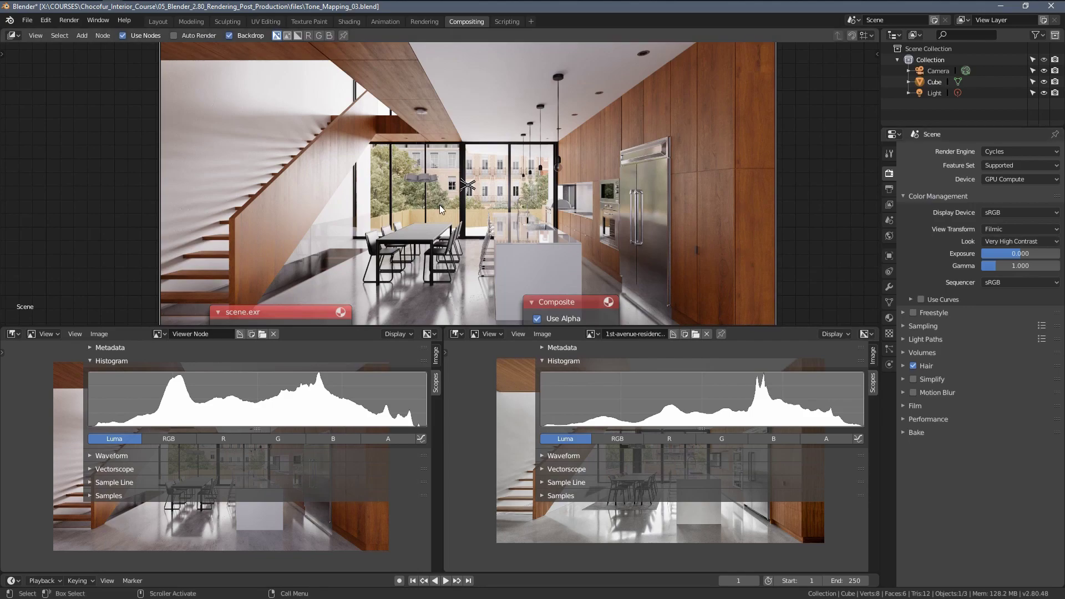
middle_click_drag(438, 135, 467, 128, "alt")
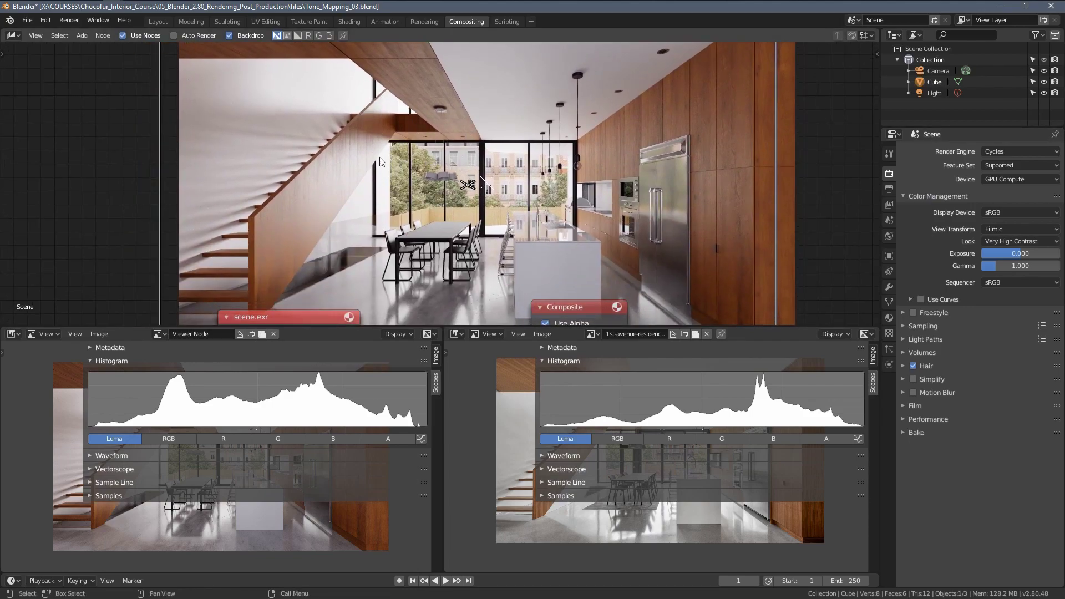
left_click(1005, 240)
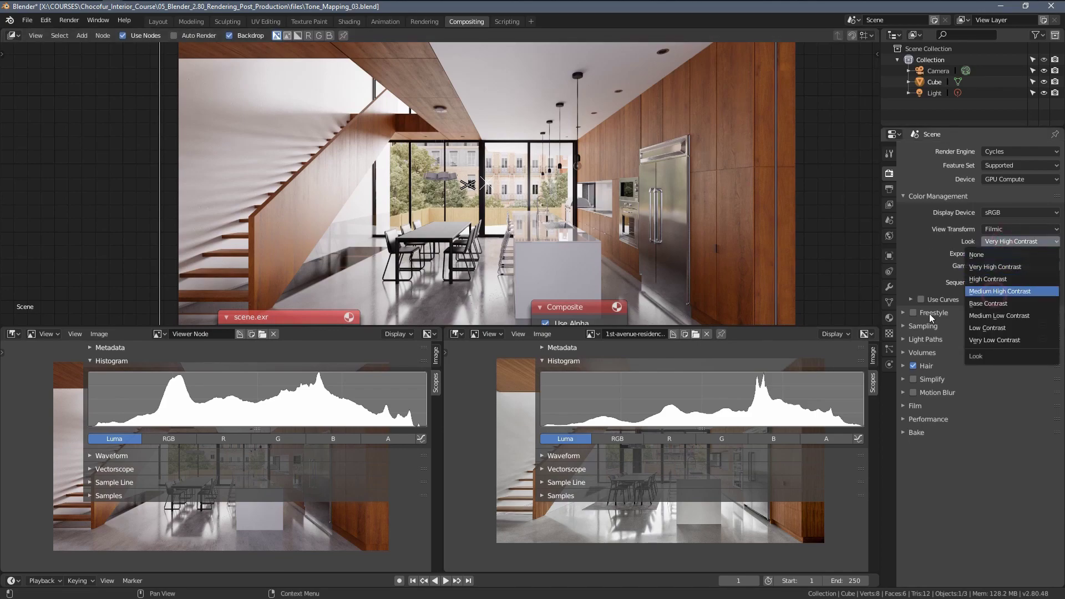
left_click(1000, 291)
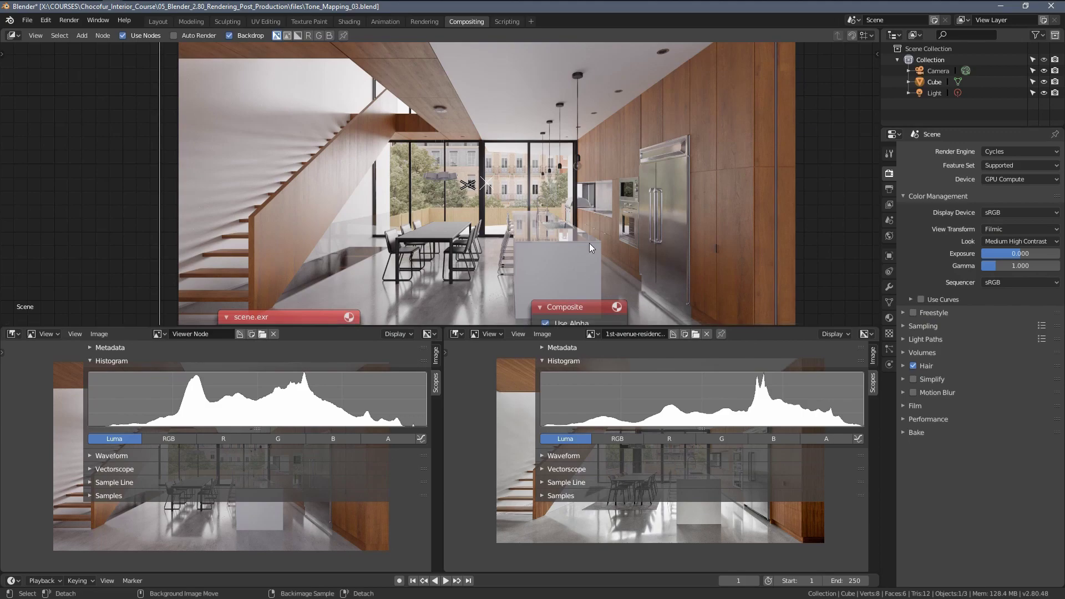
middle_click_drag(589, 243, 557, 231, "alt")
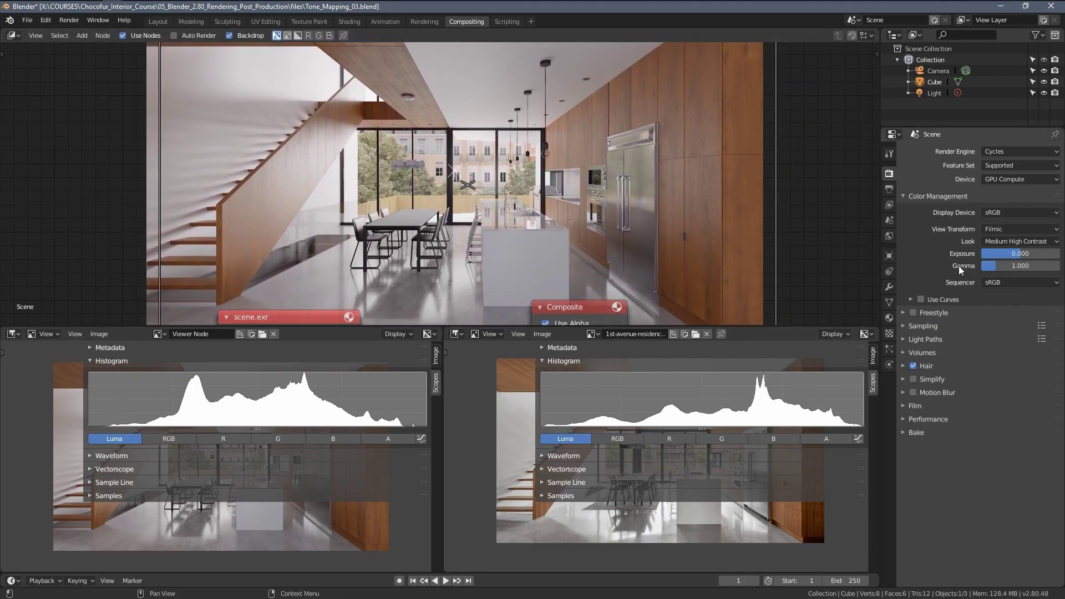
Test a Filmic gamma of 0.5, then change it to 1.5.
left_click(1016, 266)
type(".5")
key("Return")
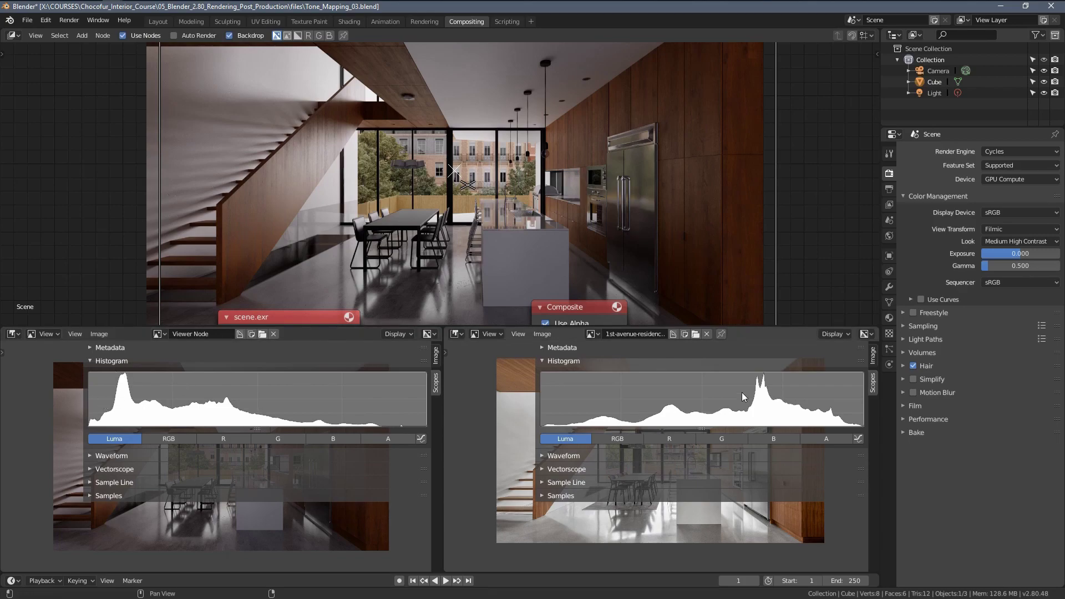
left_click(1007, 265)
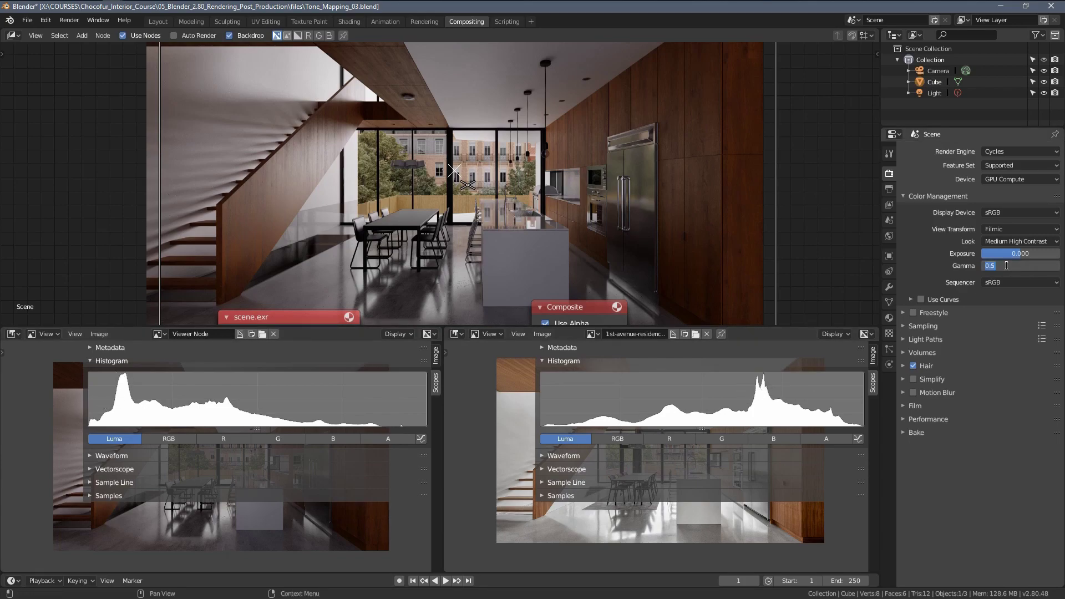
type("1.")
key("Return")
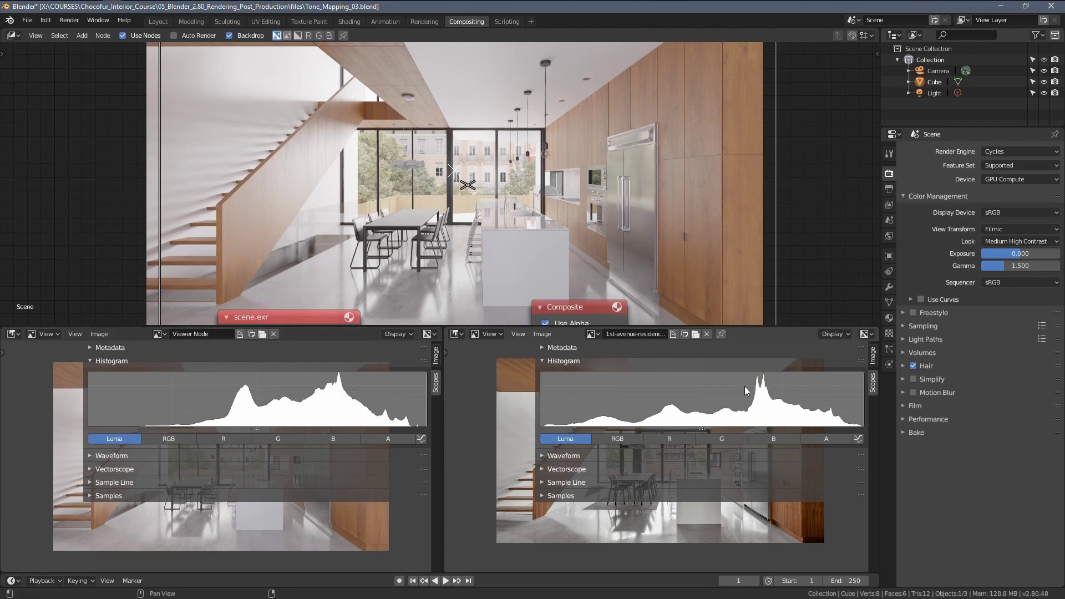
Shift the backdrop render slightly down and right, and enter a gamma of 1.
scroll(454, 162, "down", 1)
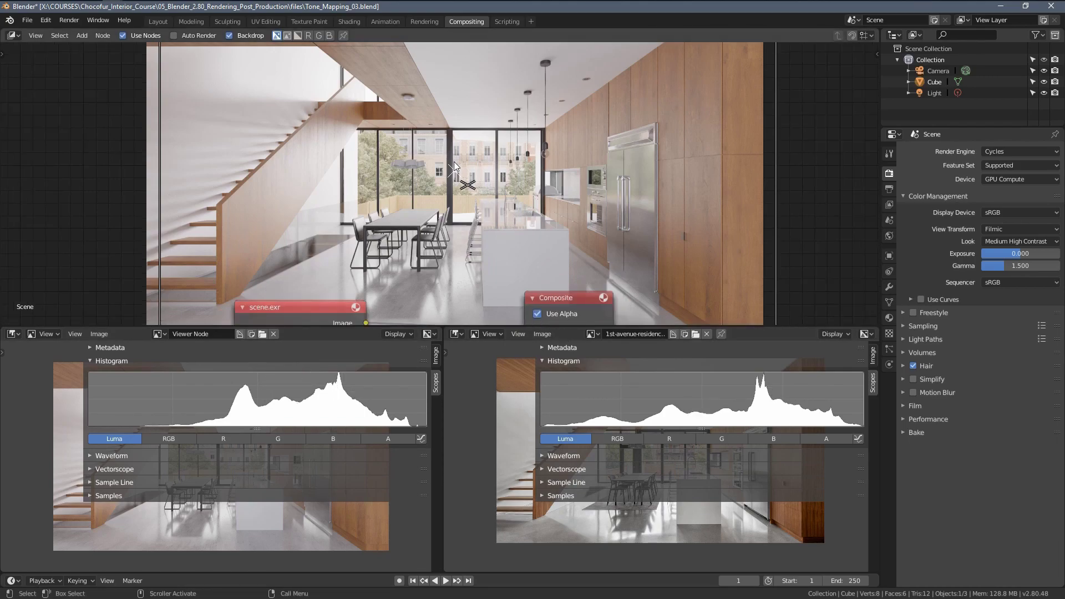
middle_click_drag(452, 157, 409, 154, "alt")
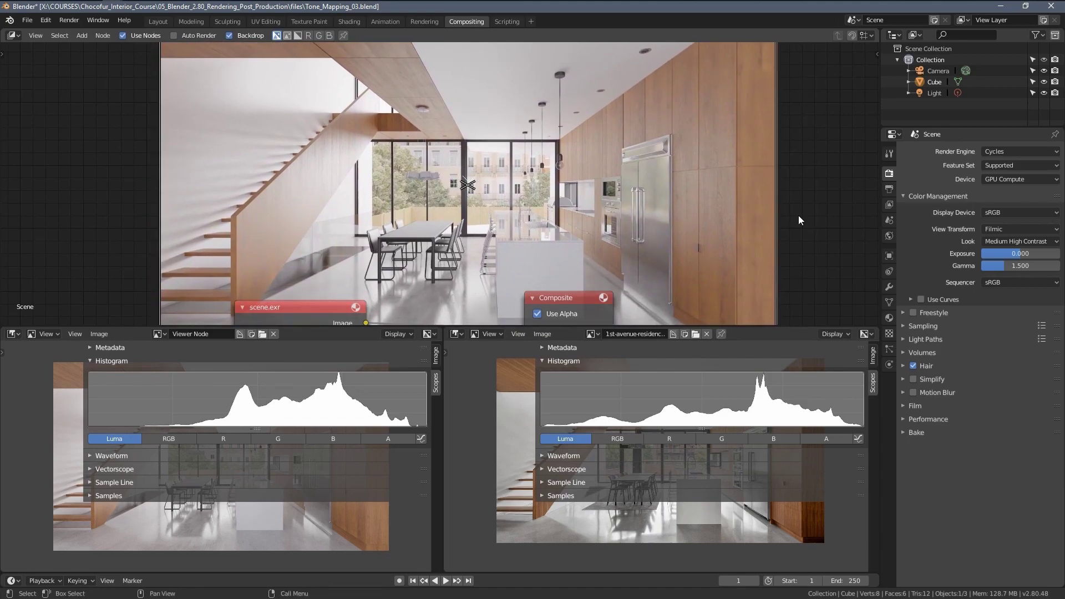
left_click(1020, 265)
type("1")
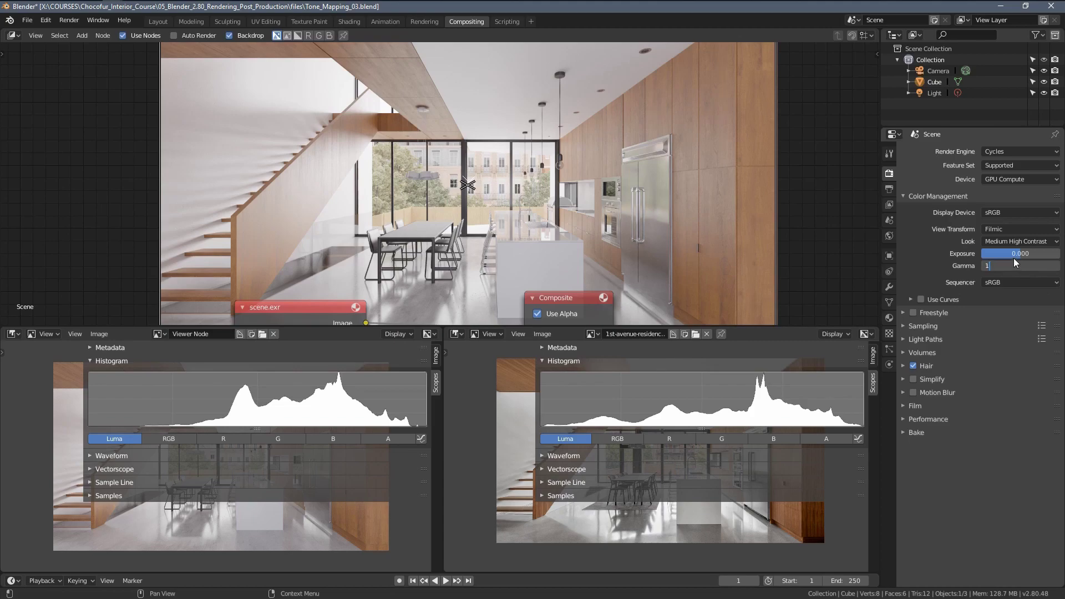
Confirm gamma 1, then try exposure -1 and 2 before settling on exposure 1.5.
key("Return")
left_click(1014, 255)
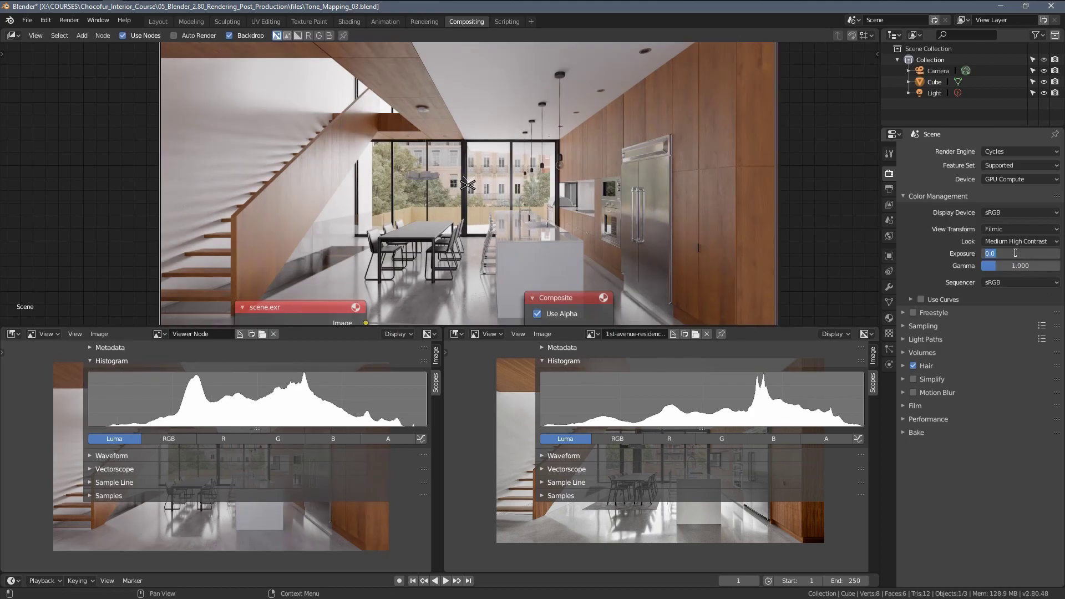
type("-1")
key("Return")
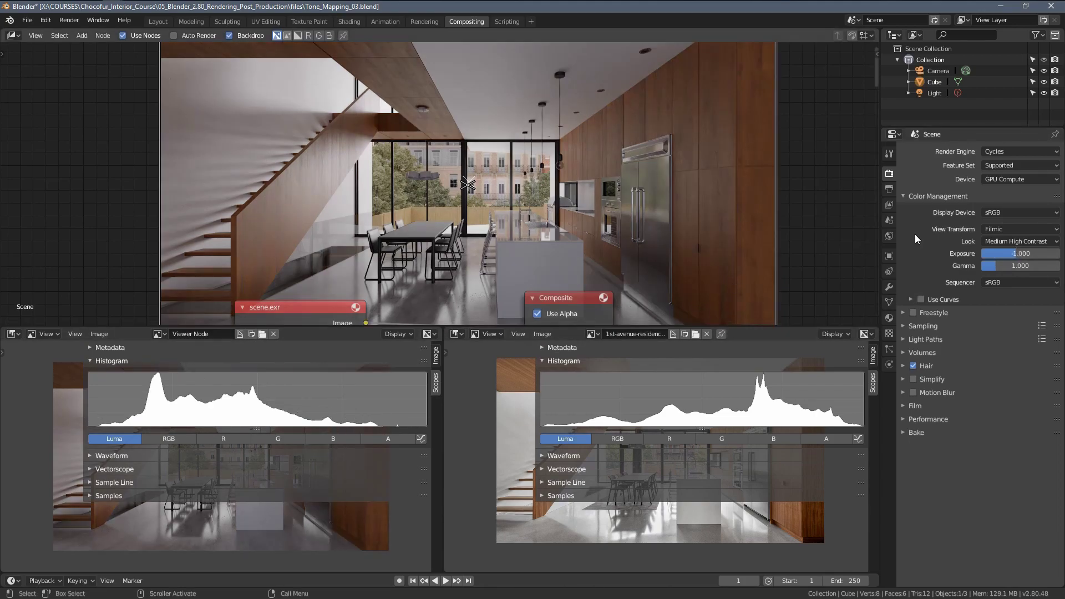
left_click(1019, 253)
type("2")
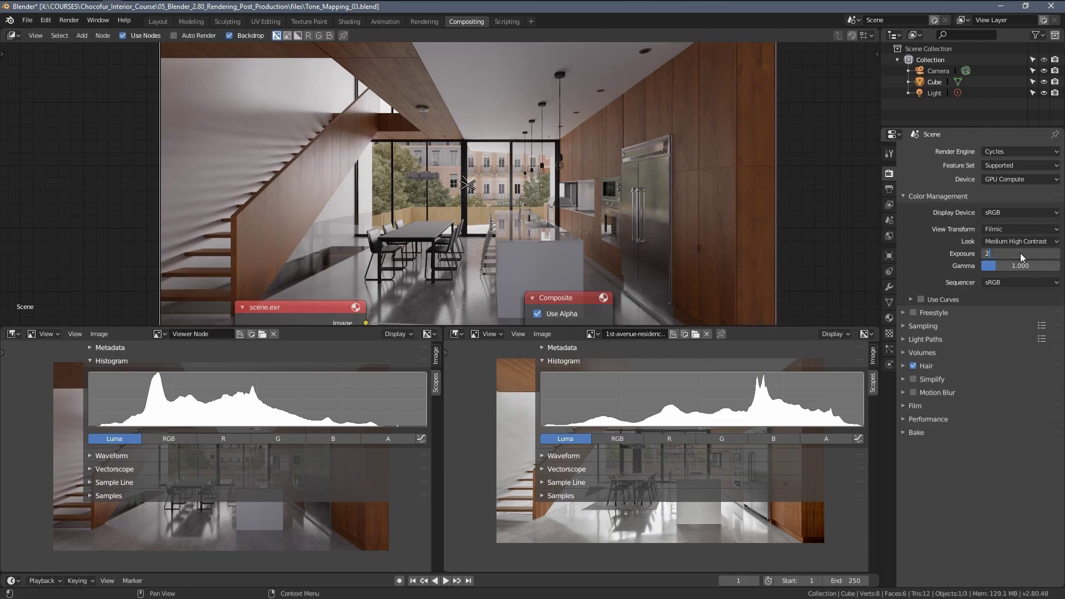
key("Return")
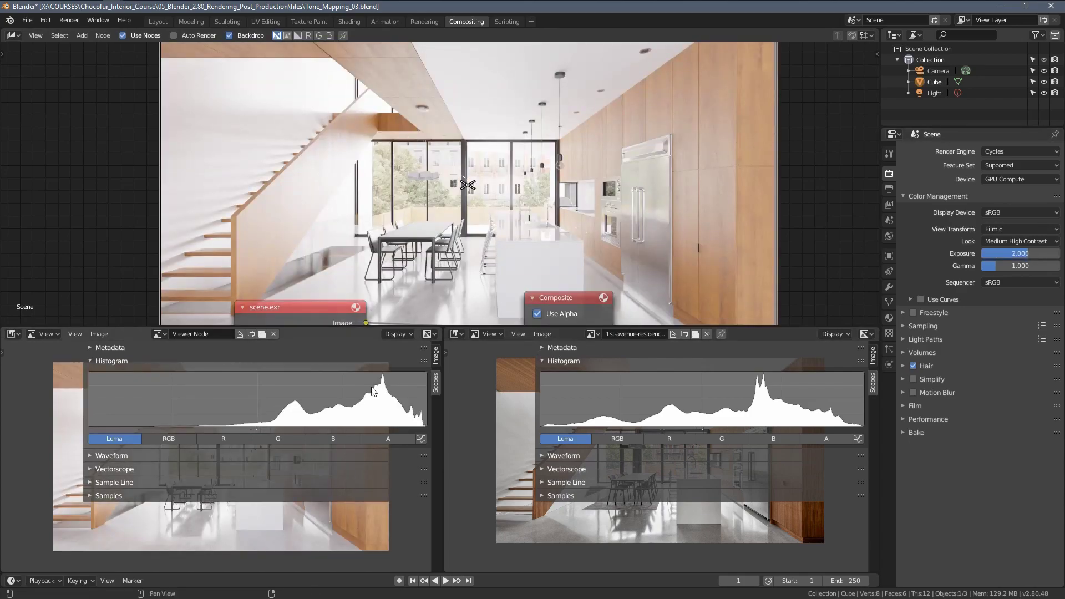
left_click(1018, 255)
type("1.5")
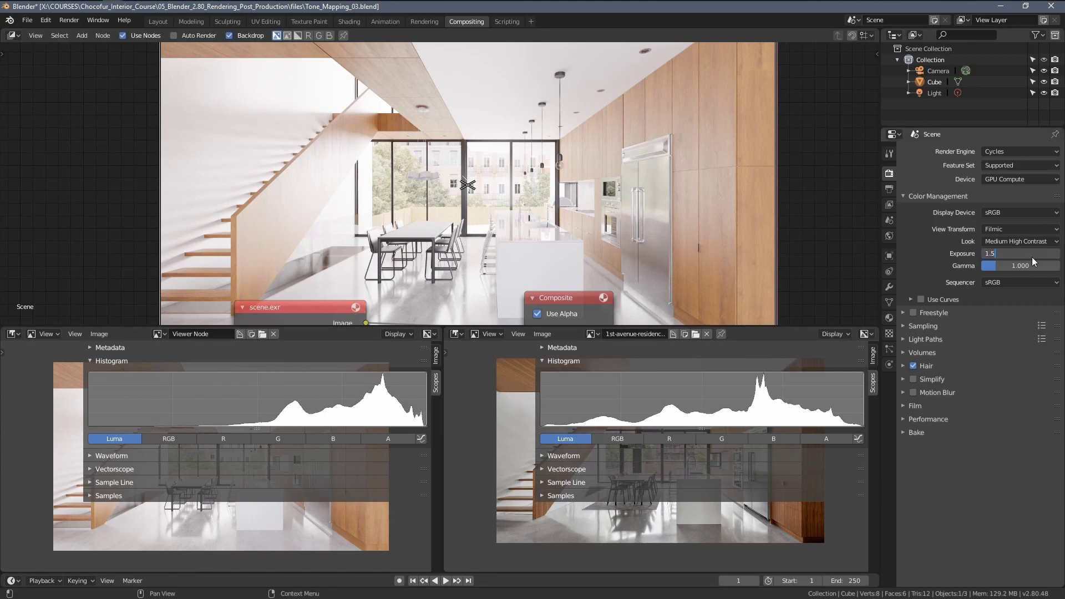
key("Return")
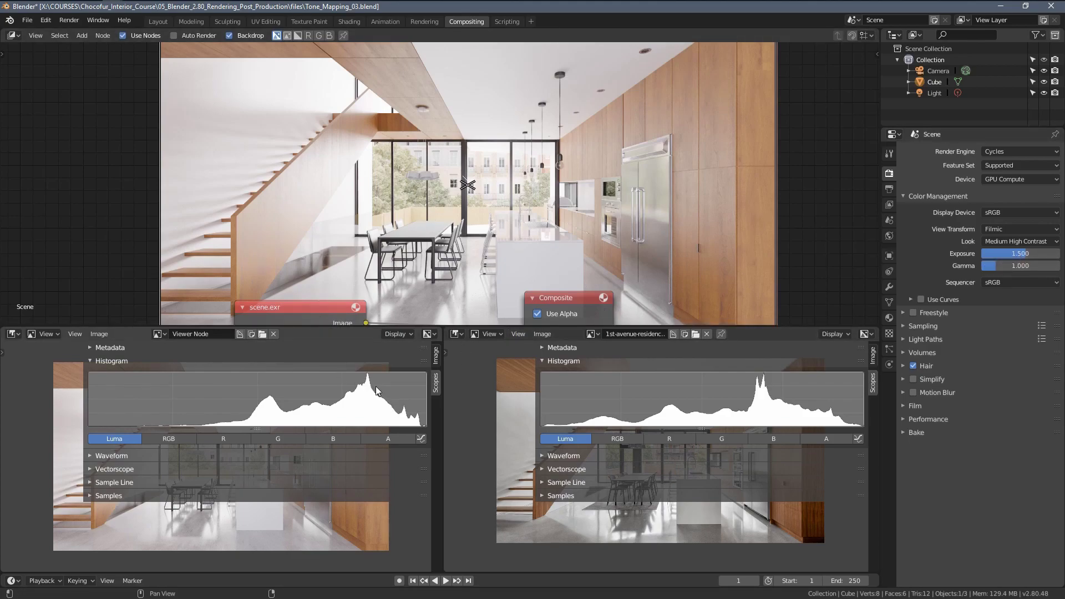
Try a Filmic gamma of 0.5, then set it to 0.65.
double_click(1021, 265)
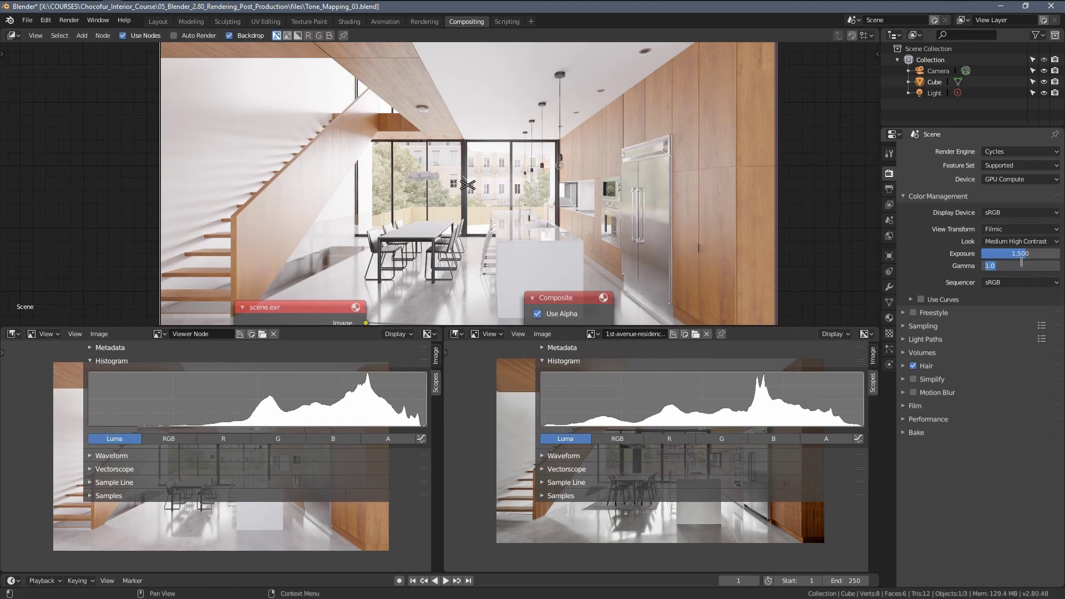
type(".5")
key("Return")
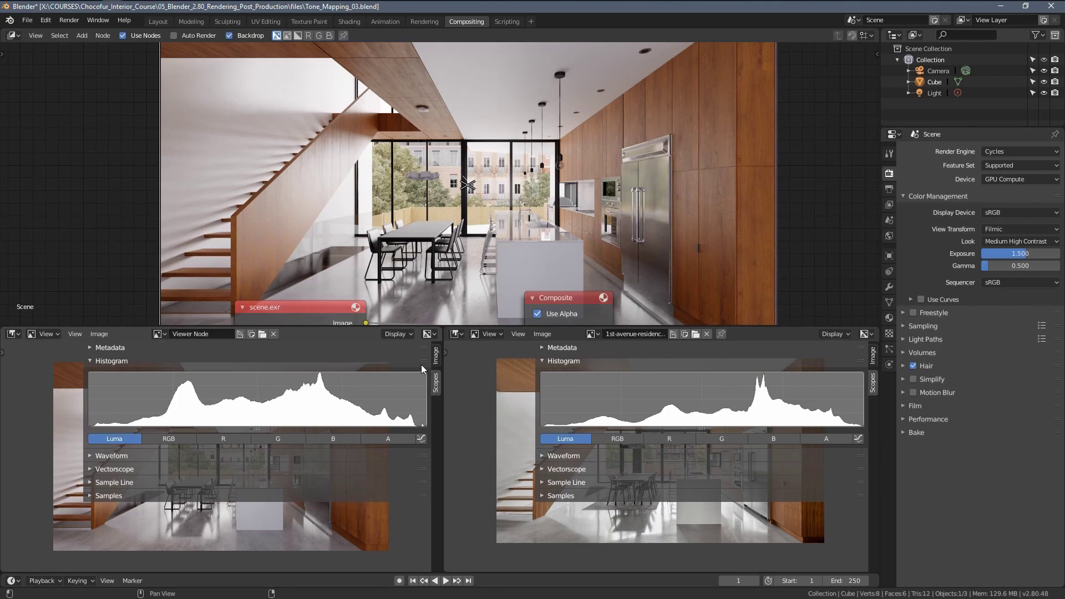
left_click(1011, 267)
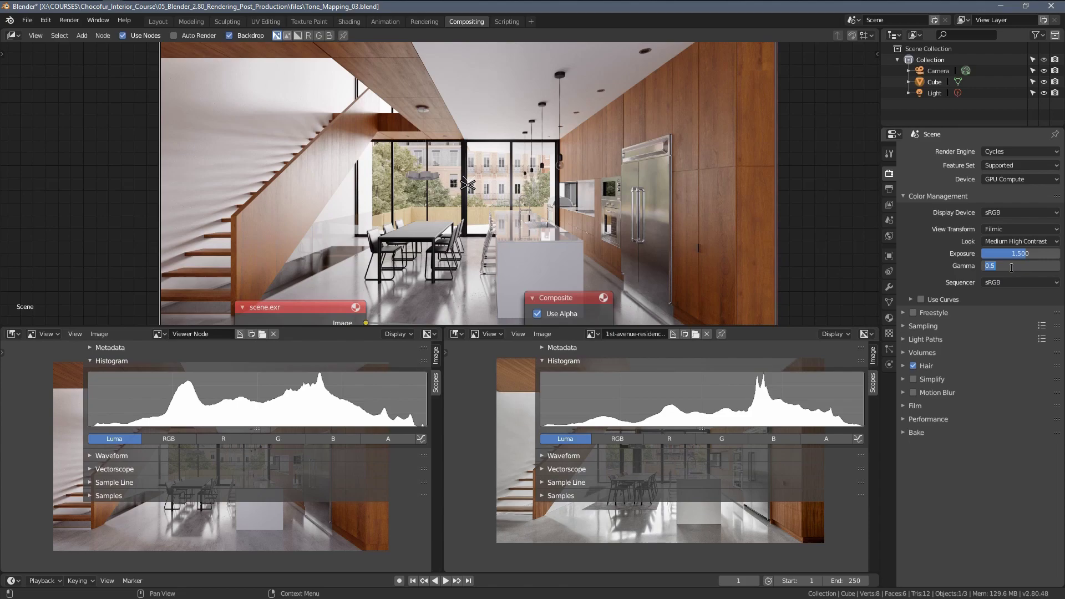
type(".6")
key("Return")
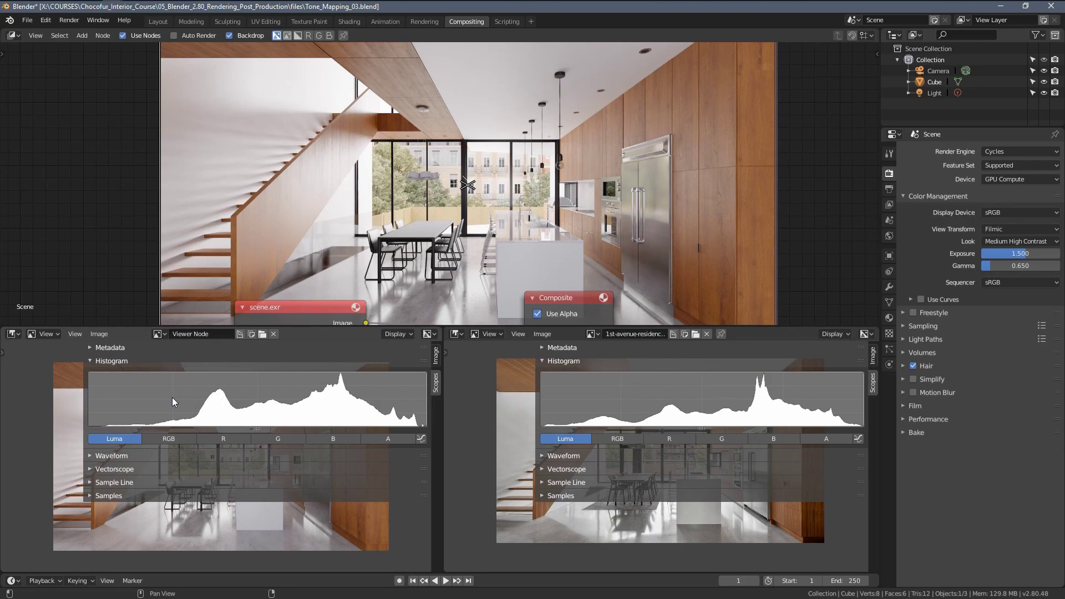
Maximize the node editor to inspect the enlarged backdrop render, then restore the Compositing layout.
scroll(432, 259, "up", 1)
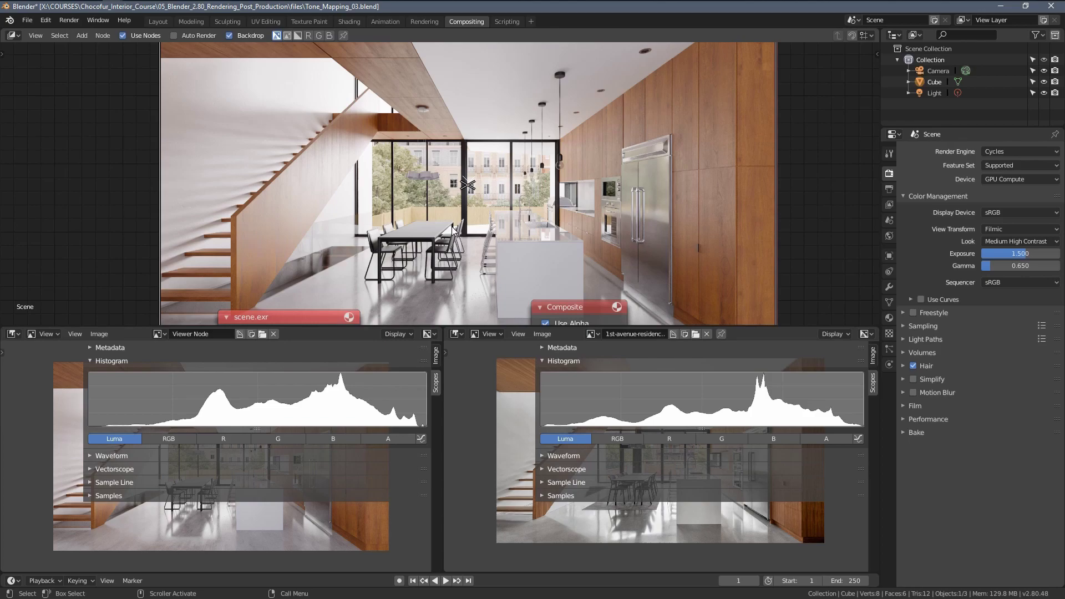
key("ctrl+space")
middle_click_drag(481, 267, 467, 235, "alt")
key("v")
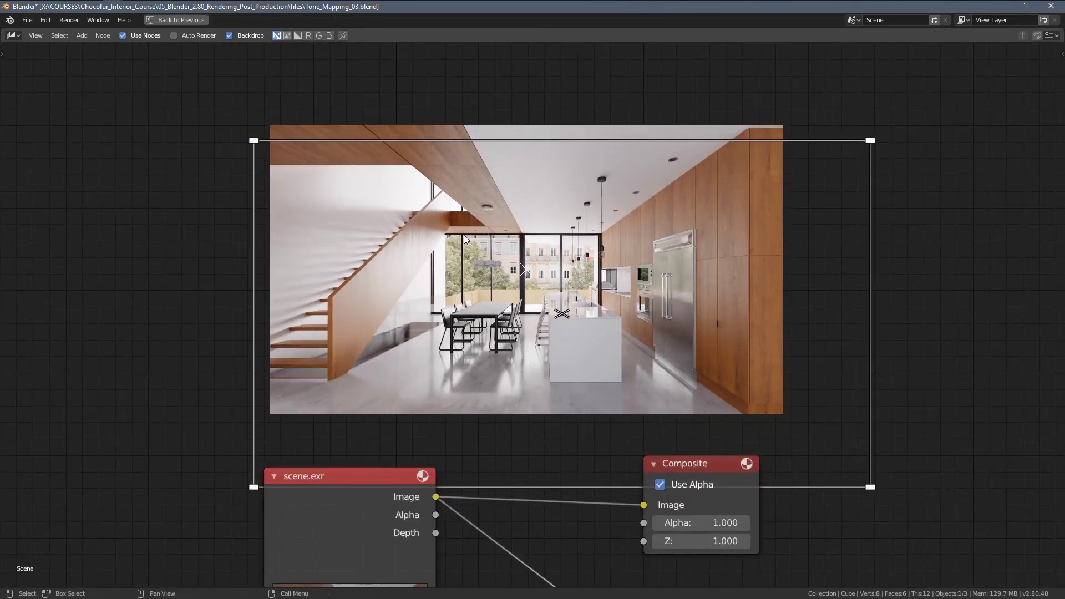
key("alt+v")
key("alt+v")
key("alt+v")
middle_click_drag(452, 222, 465, 258, "alt")
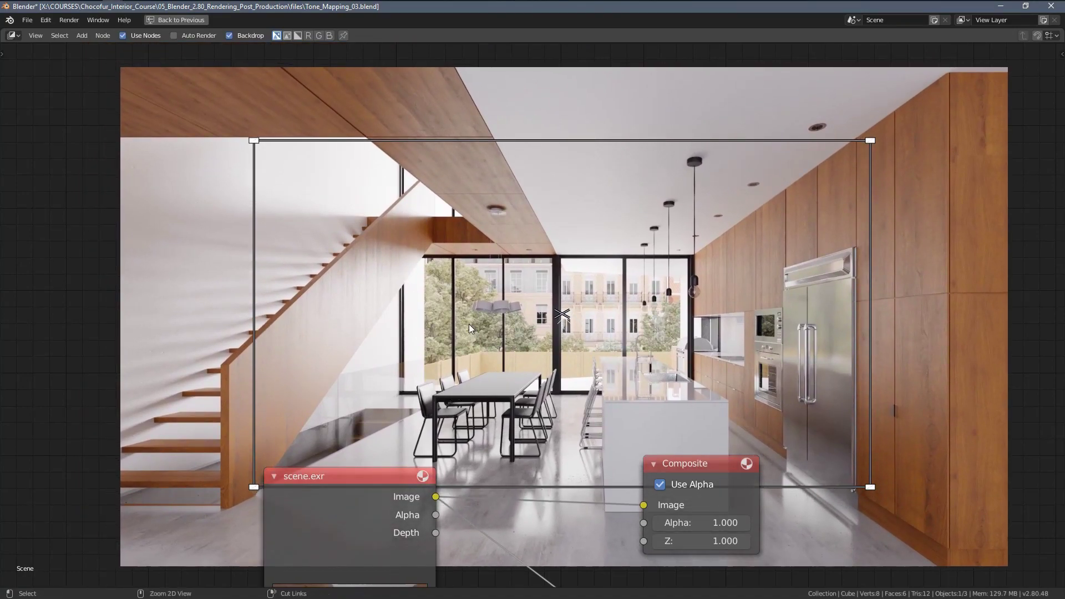
key("ctrl+space")
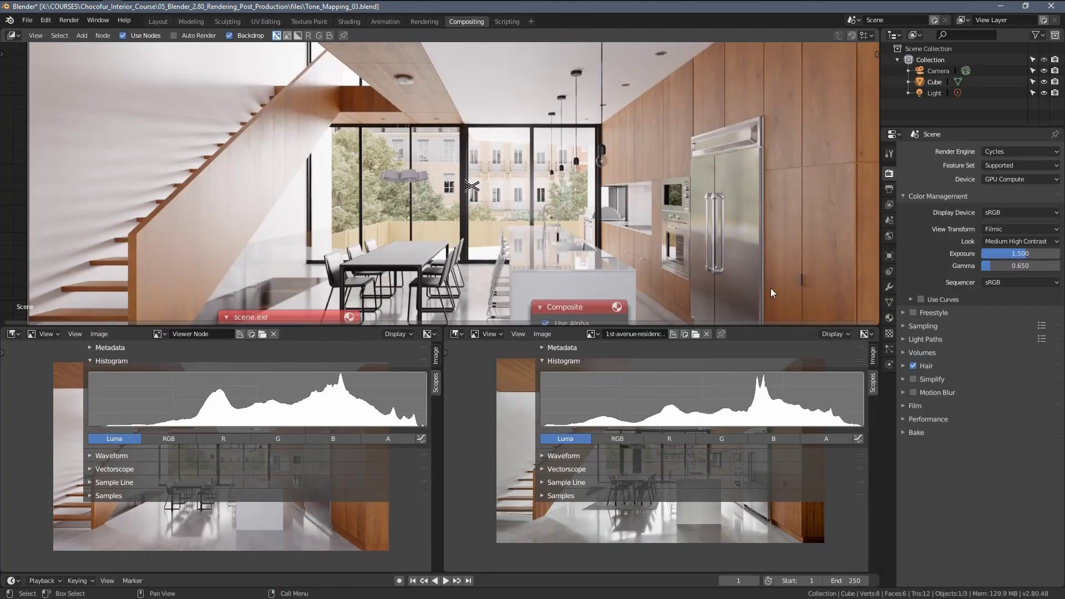
Lower the exposure to 1.25 and zoom the backdrop out to fit the whole render.
left_click(1011, 252)
type("1.25")
key("Return")
key("v")
key("v")
key("v")
key("v")
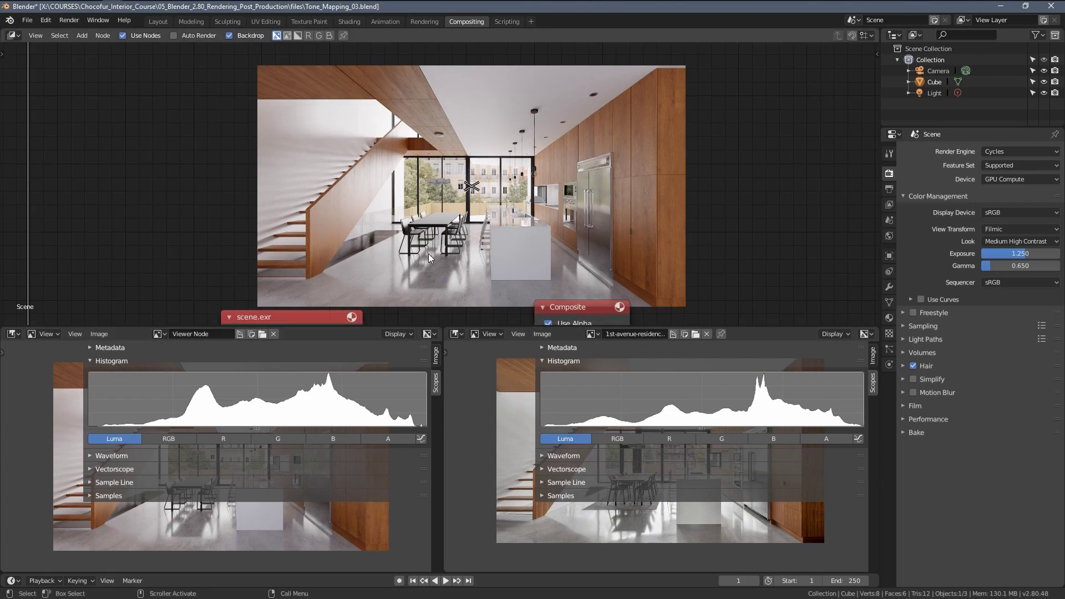
middle_click_drag(430, 254, 434, 248, "alt")
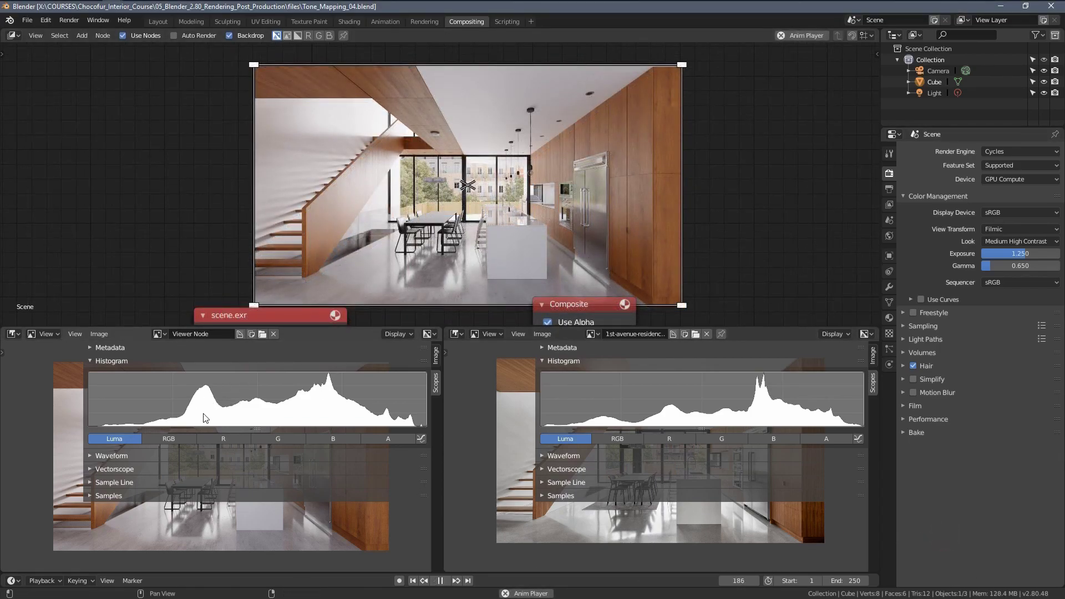
Enable Use Curves under Color Management and add a point at the middle of the tone curve.
left_click(910, 299)
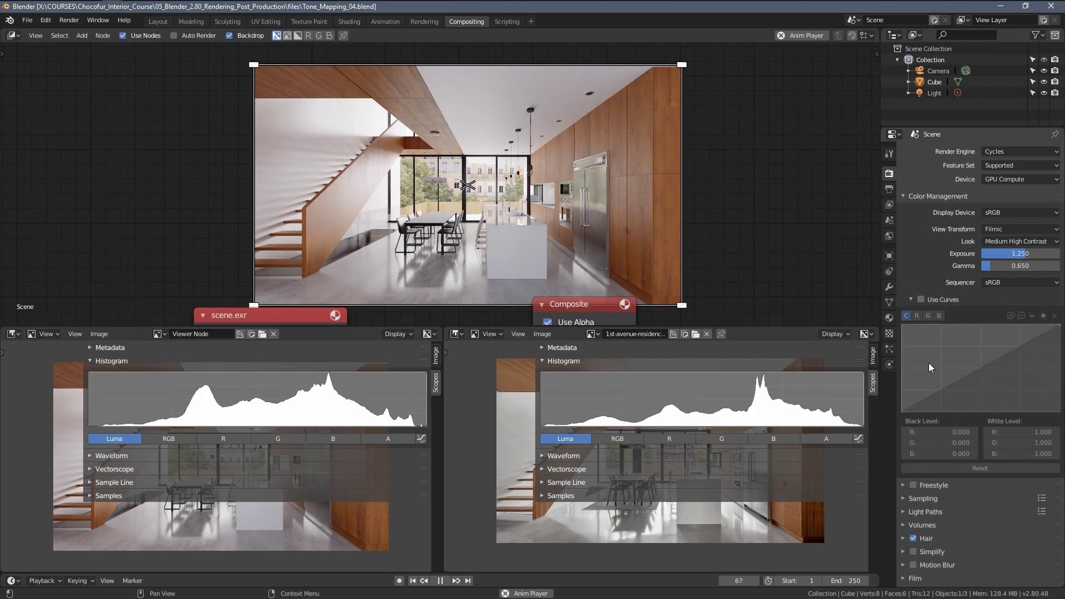
left_click(911, 299)
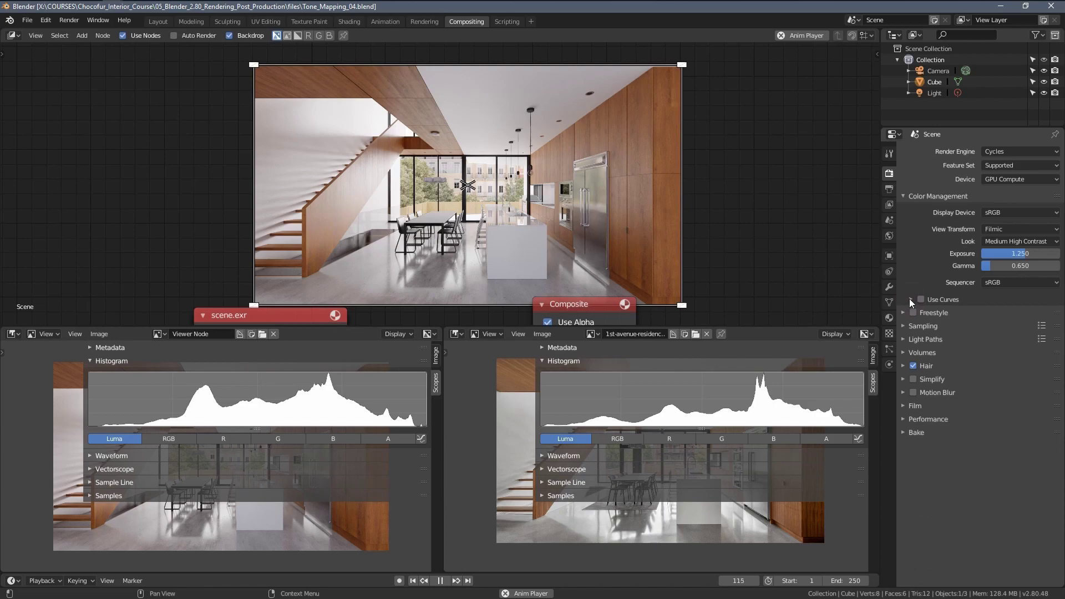
left_click(909, 298)
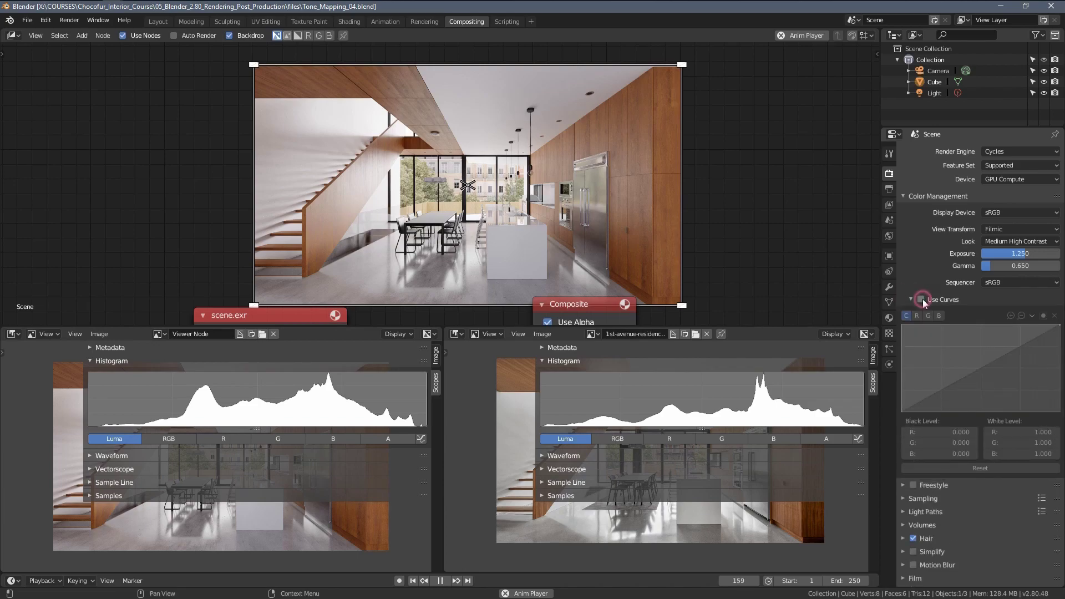
left_click(921, 299)
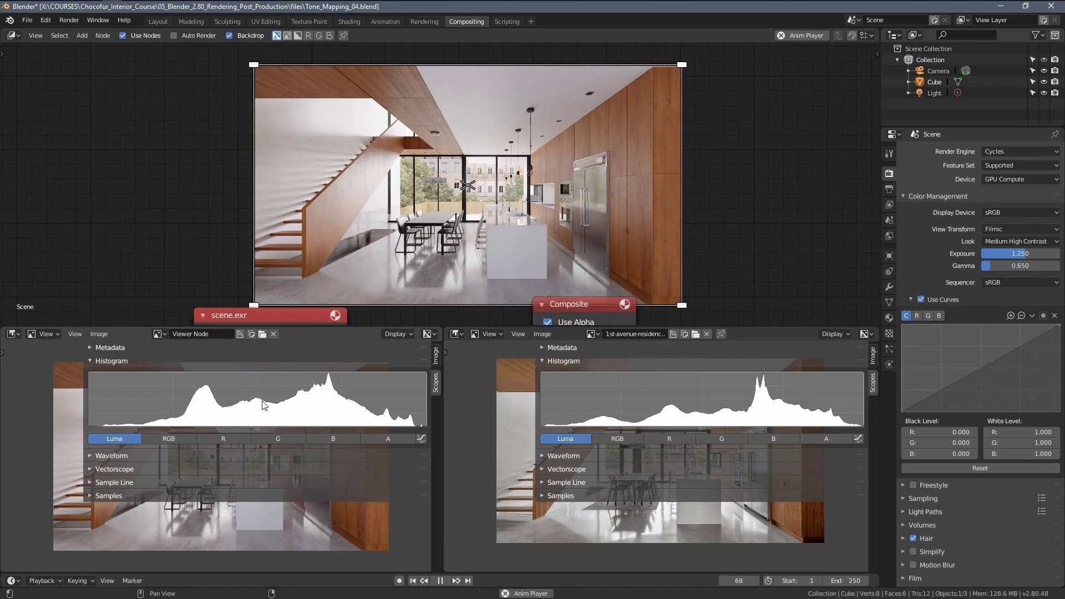
left_click(981, 368)
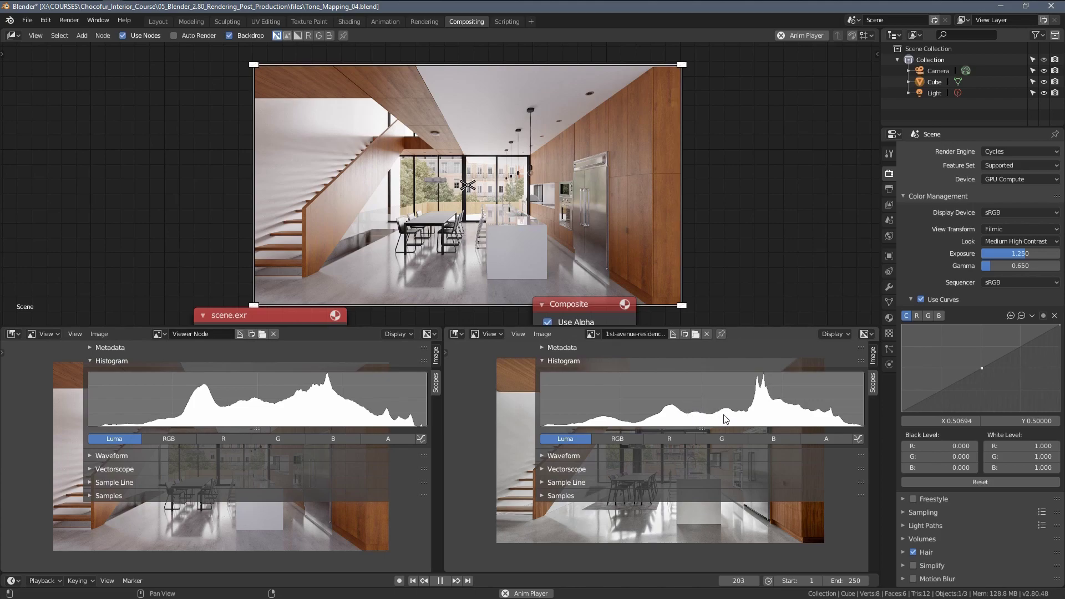
Add a midpoint to the tone curve, pull it down, then nudge it back up.
left_click(983, 367)
left_click_drag(982, 369, 981, 375)
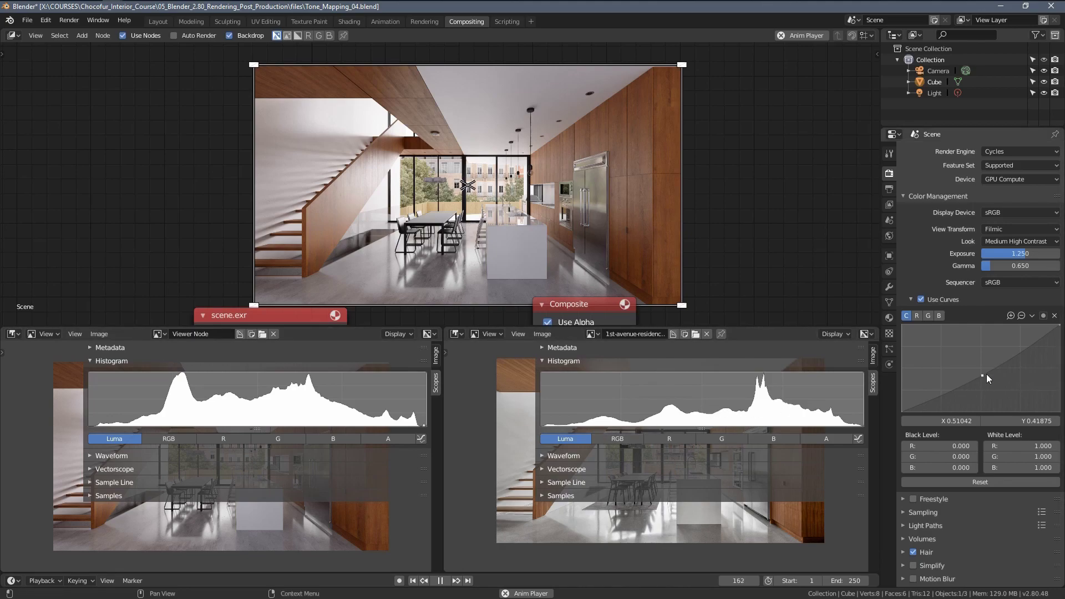
left_click_drag(983, 373, 982, 367)
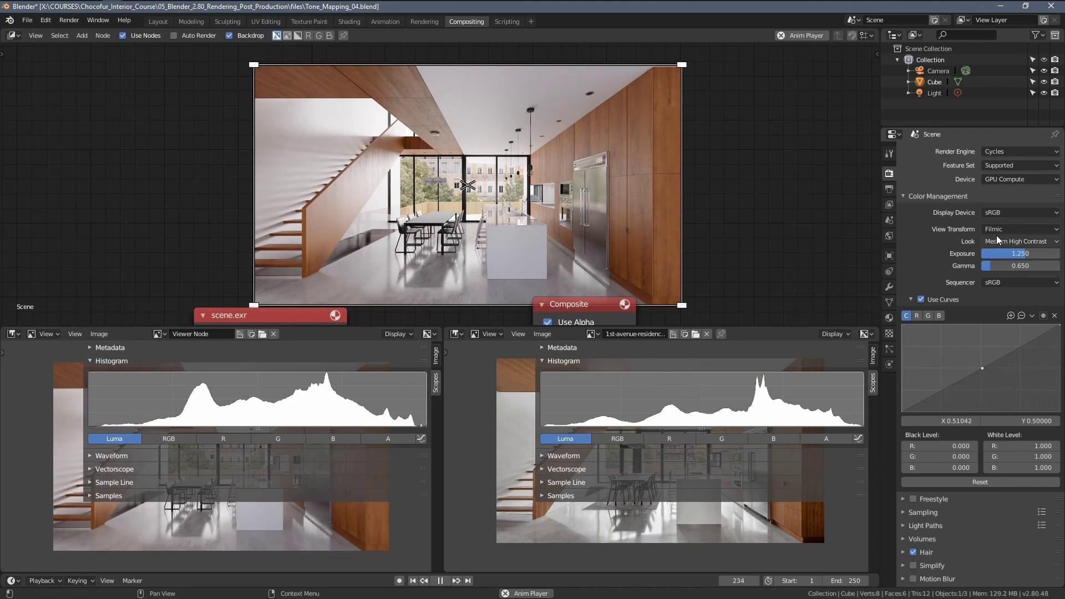
Add a highlight point and a lower shadow point on the curve, dragging the shadow point.
left_click(1021, 345)
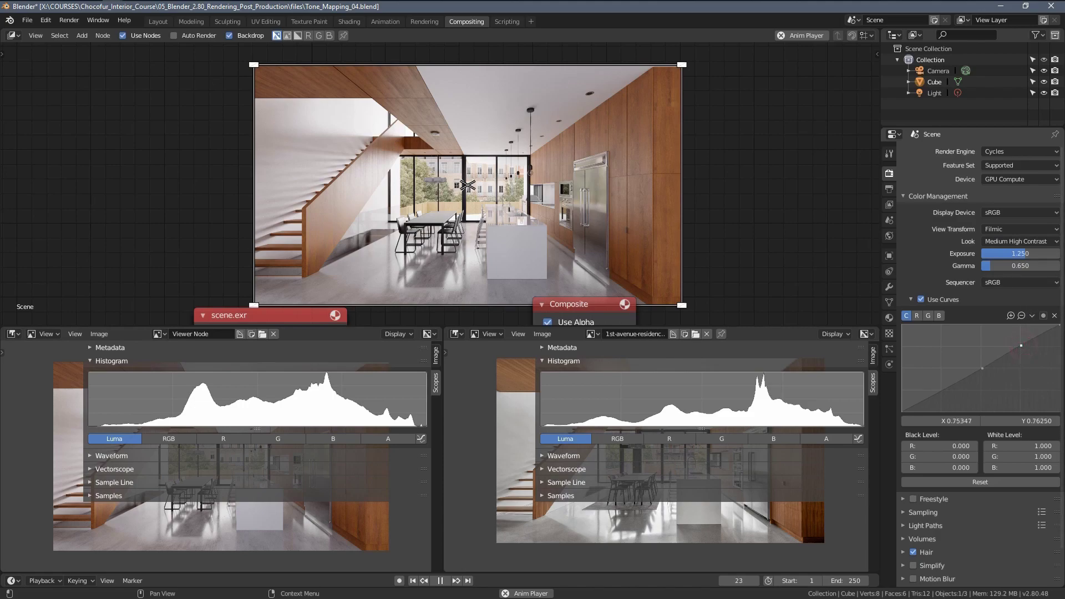
left_click(942, 391)
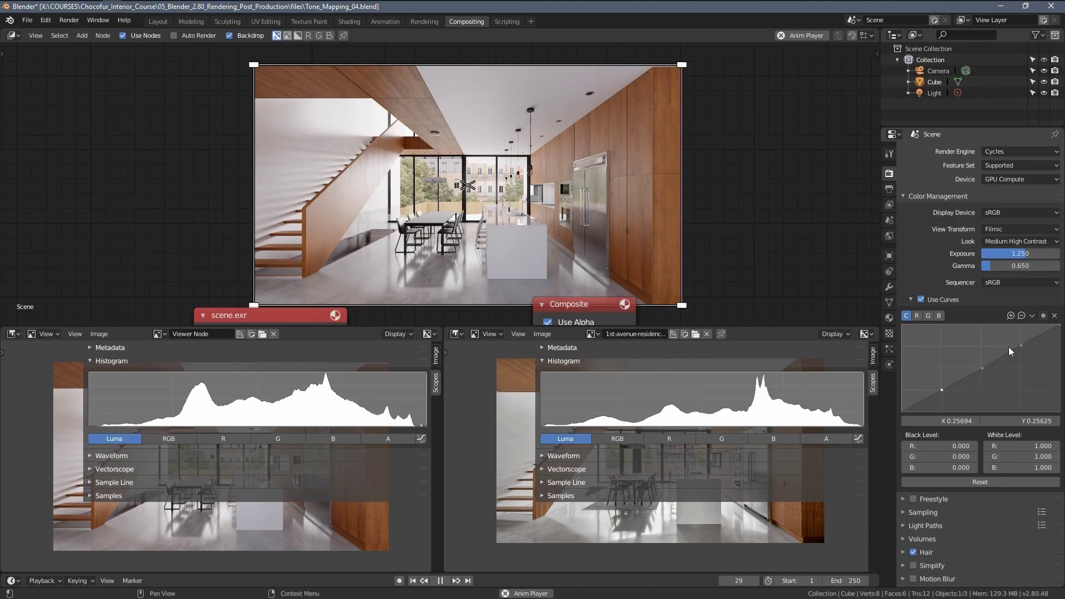
mouse_move(961, 390)
left_mouse_down()
mouse_move(940, 377)
mouse_move(1008, 361)
mouse_move(926, 399)
mouse_move(942, 389)
left_mouse_up()
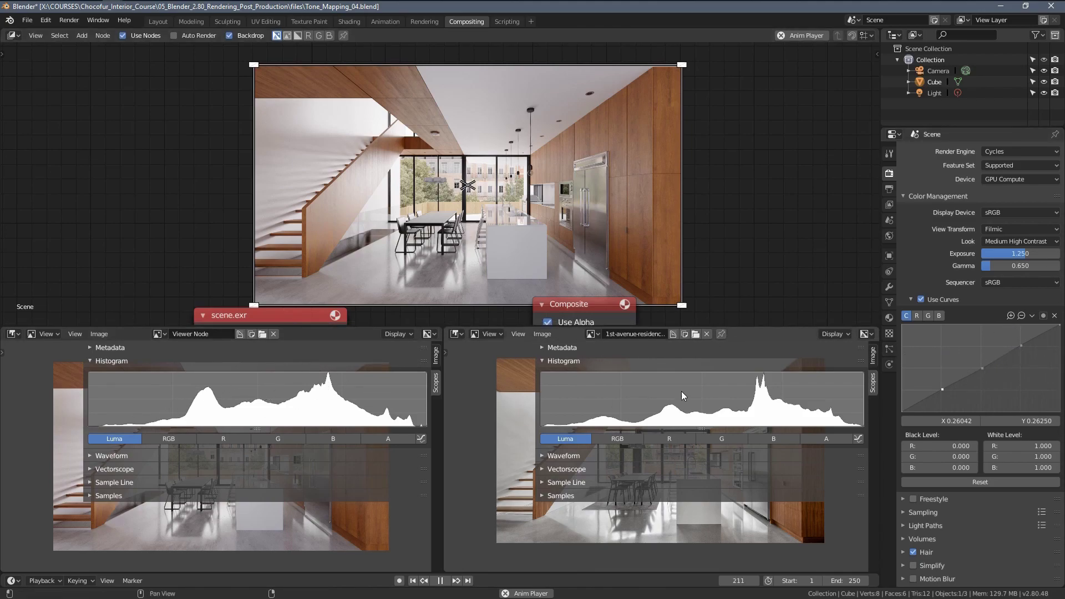
Zoom into the curve widget and nudge the lower curve point to lift the low tones.
left_click(1010, 315)
left_click(1020, 315)
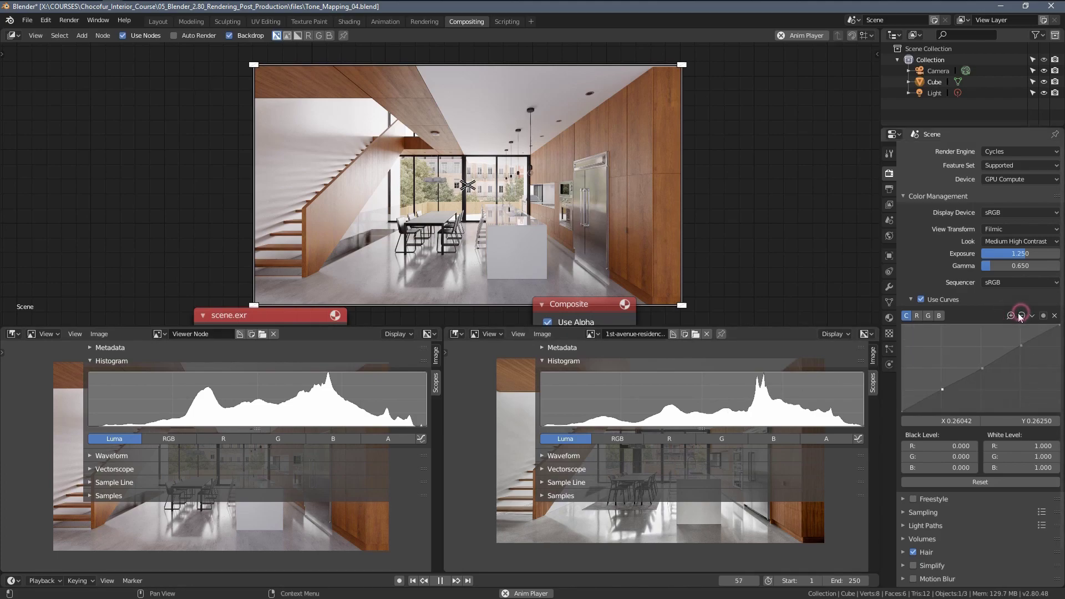
left_click(1020, 315)
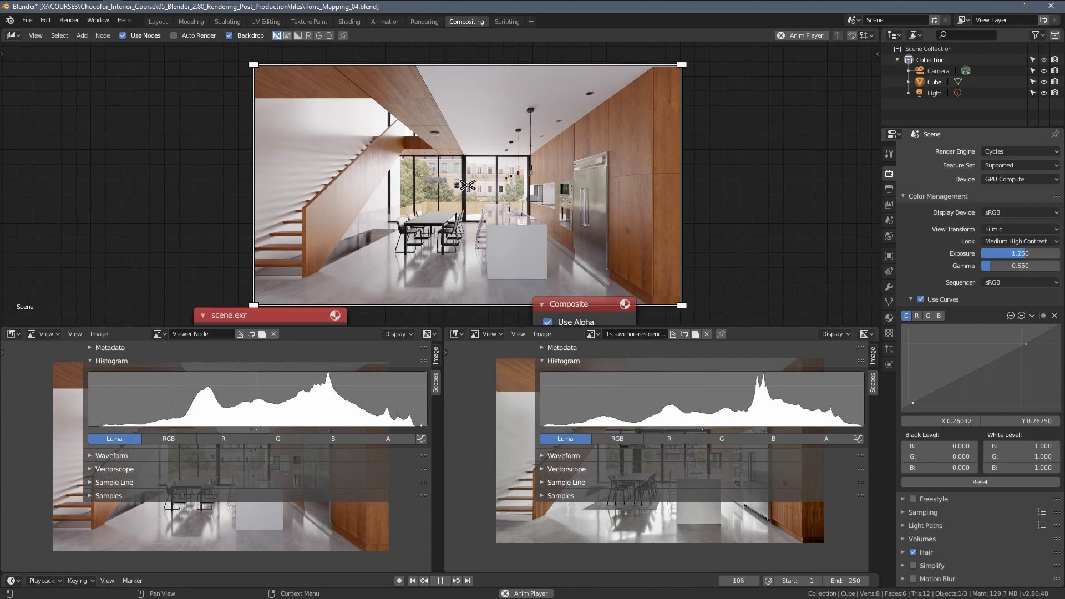
left_click(1010, 315)
left_click(1010, 315)
left_click_drag(957, 374, 963, 375)
left_click_drag(976, 371, 969, 373)
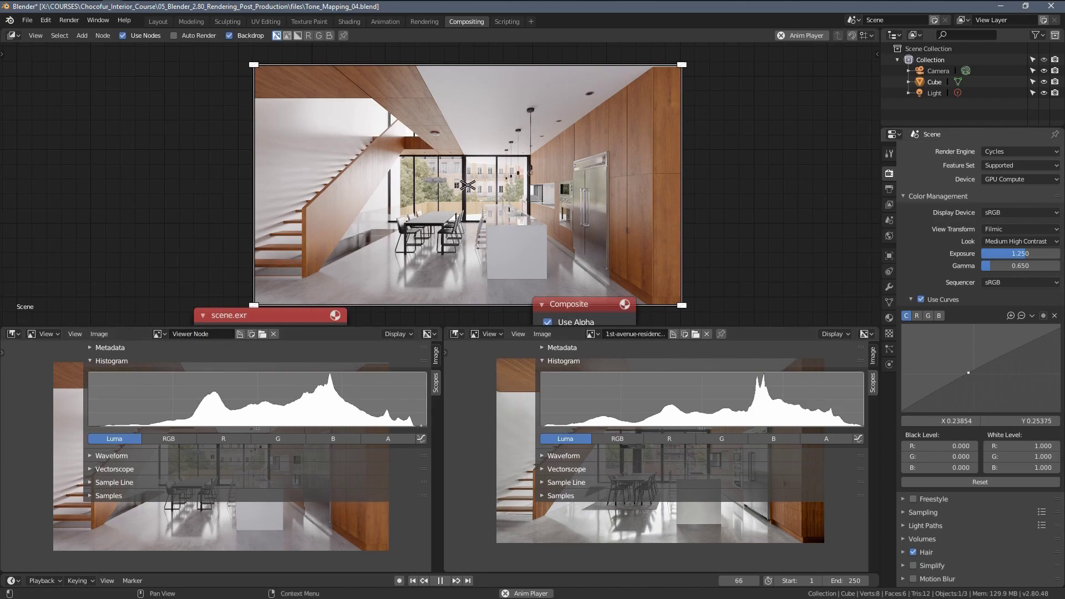
left_click_drag(971, 379, 974, 384)
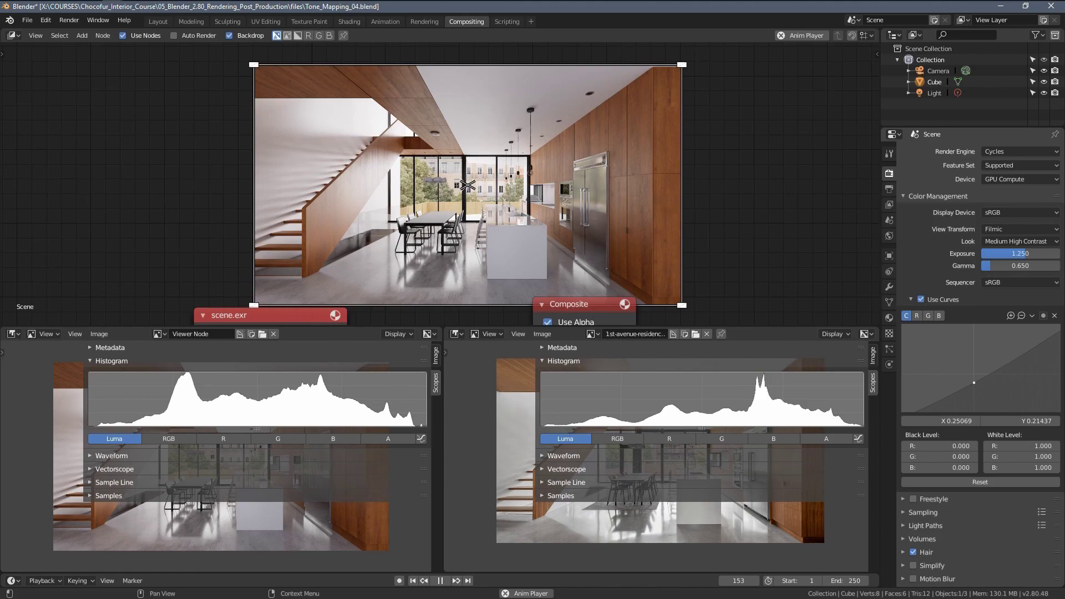
mouse_move(974, 382)
left_mouse_down()
mouse_move(975, 367)
mouse_move(975, 380)
left_mouse_up()
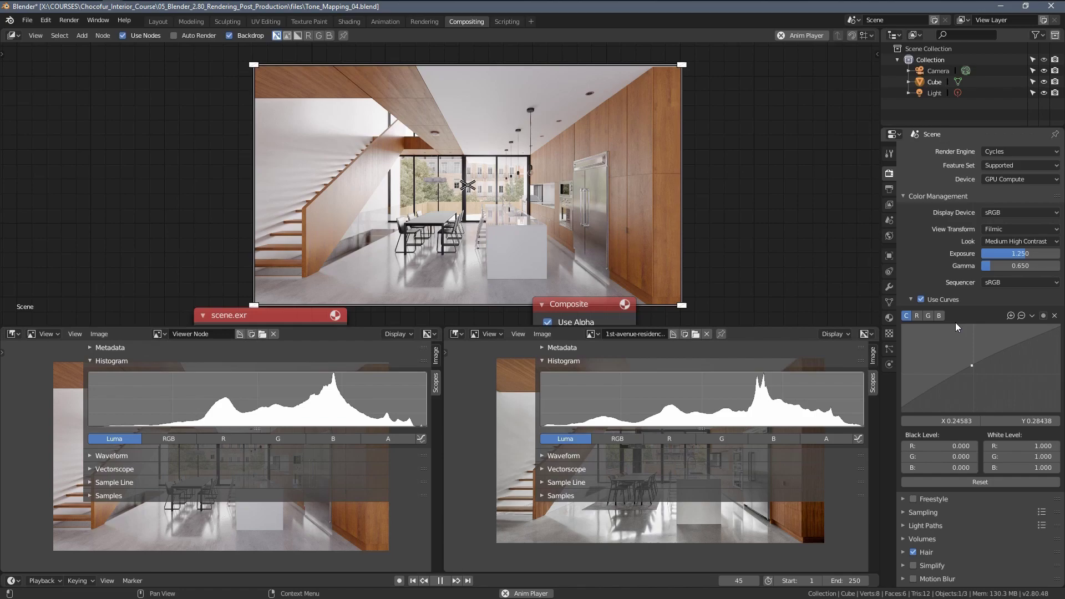
Raise the middle curve point slightly so it sits just above centre.
left_click(1022, 316)
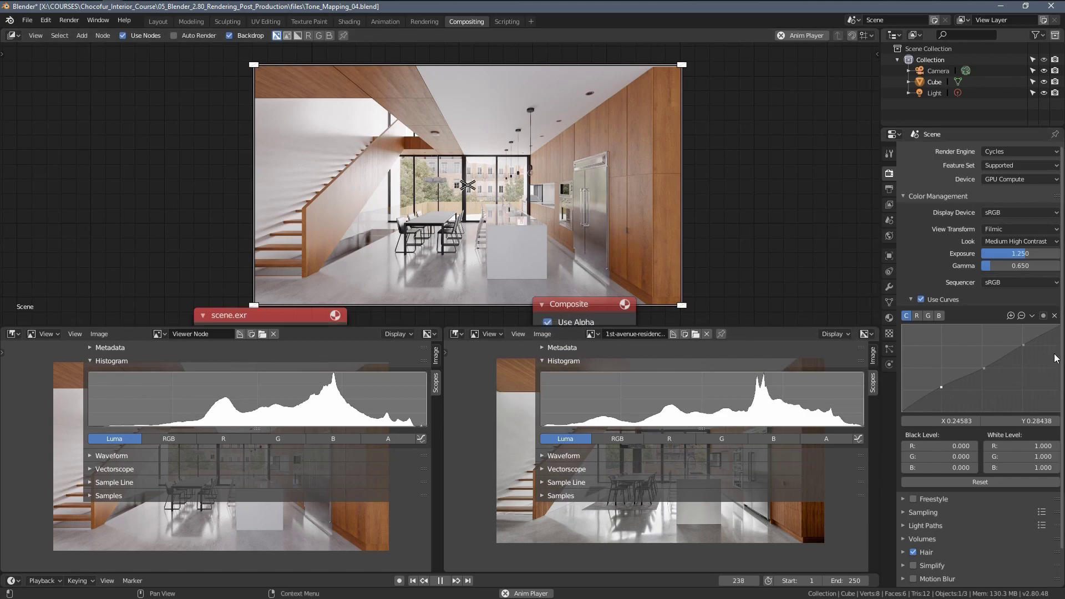
left_click(1010, 315)
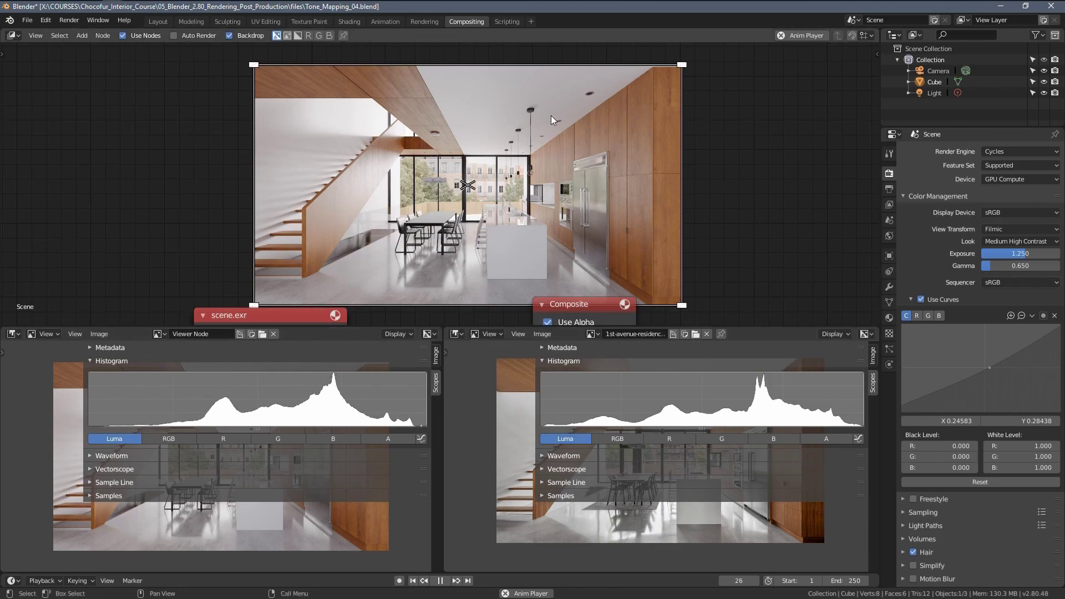
left_click(989, 368)
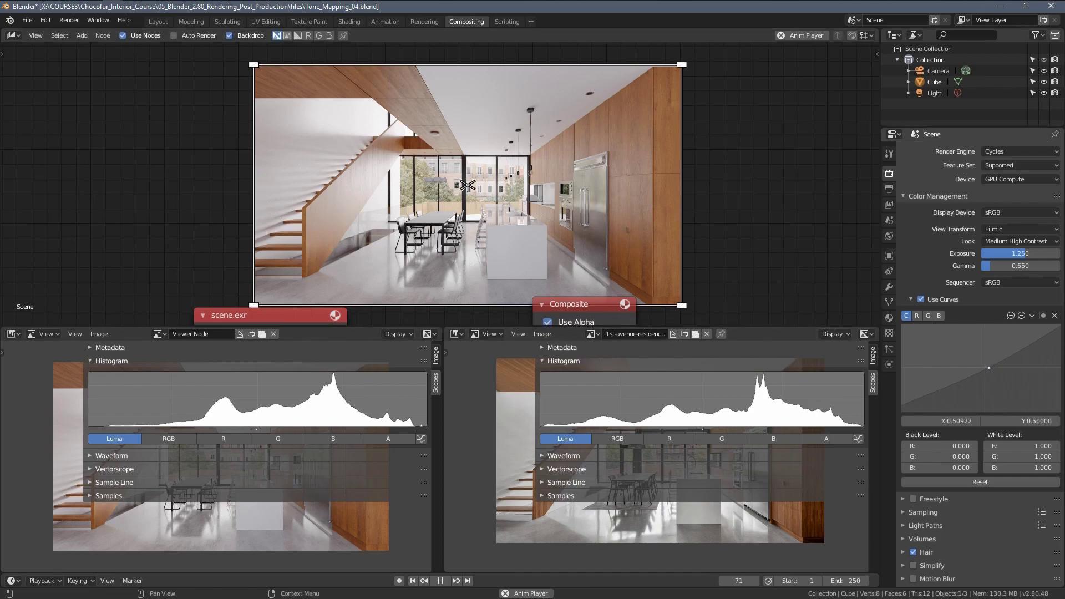
left_click_drag(989, 367, 985, 363)
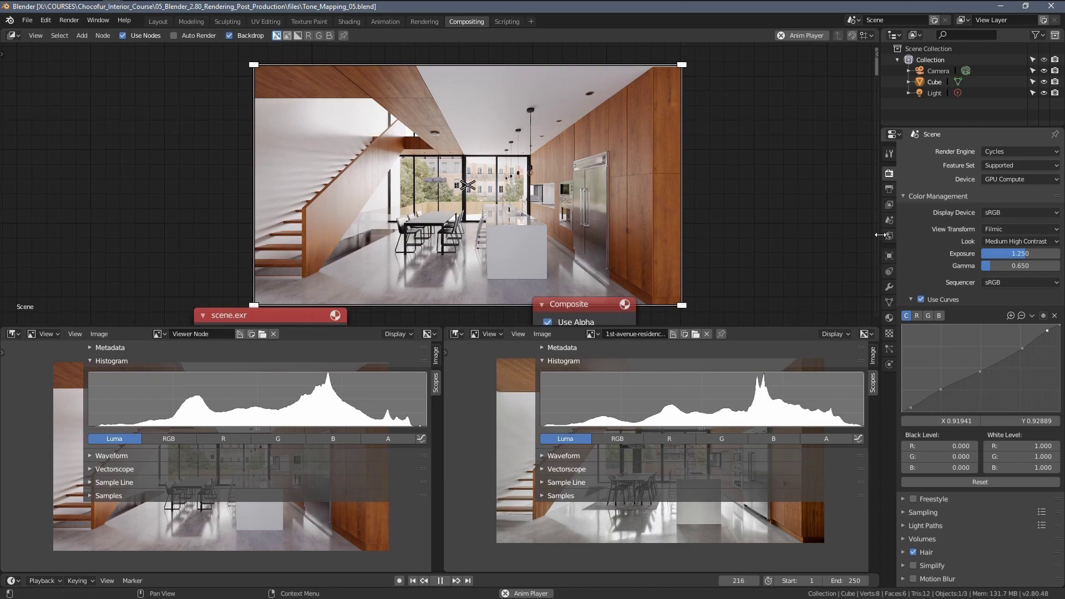
Widen the Properties column, narrow the left image editor, and zoom into the curve widget.
left_click_drag(881, 236, 825, 239)
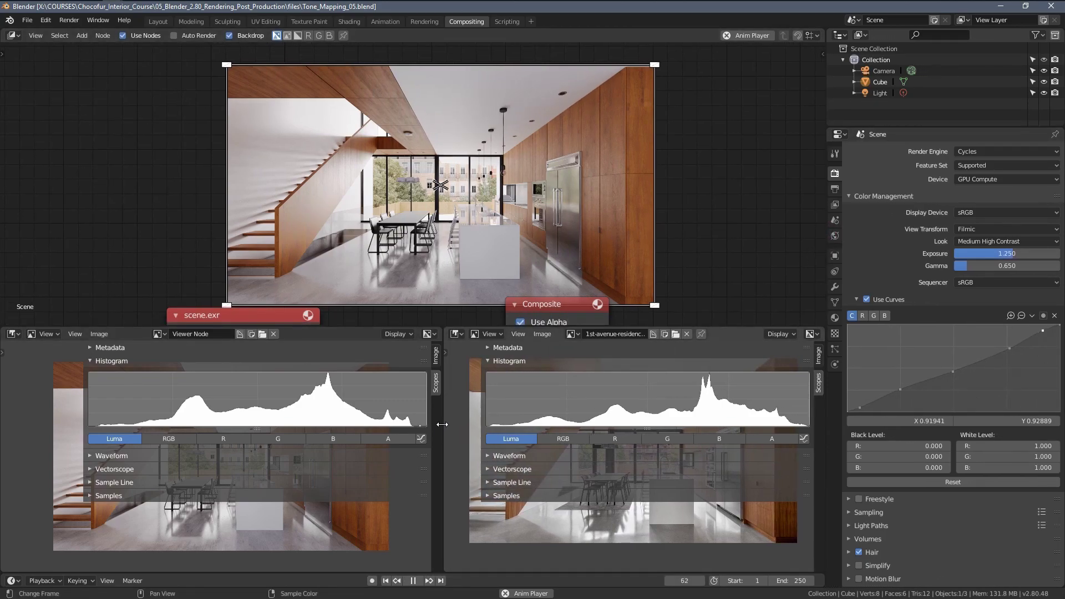
left_click_drag(444, 425, 403, 425)
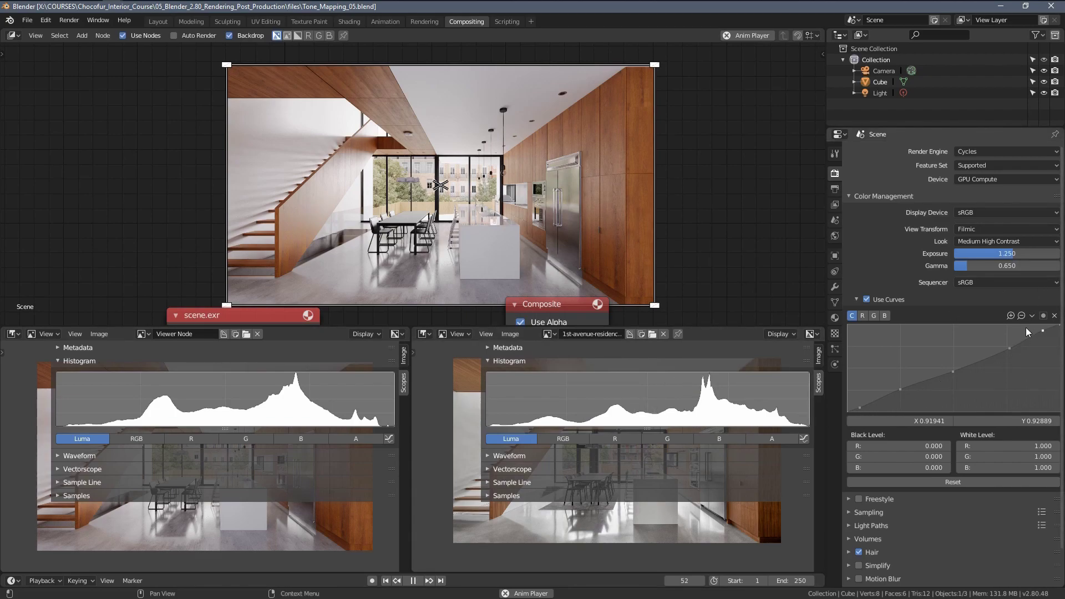
left_click(1010, 316)
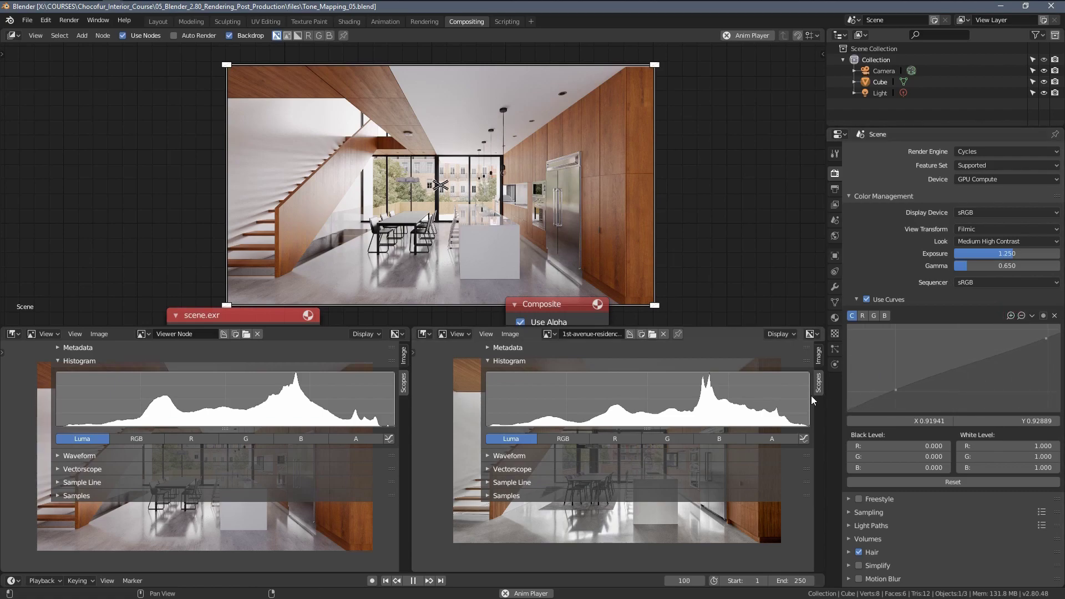
mouse_move(882, 363)
left_mouse_down()
mouse_move(870, 384)
mouse_move(884, 377)
left_mouse_up()
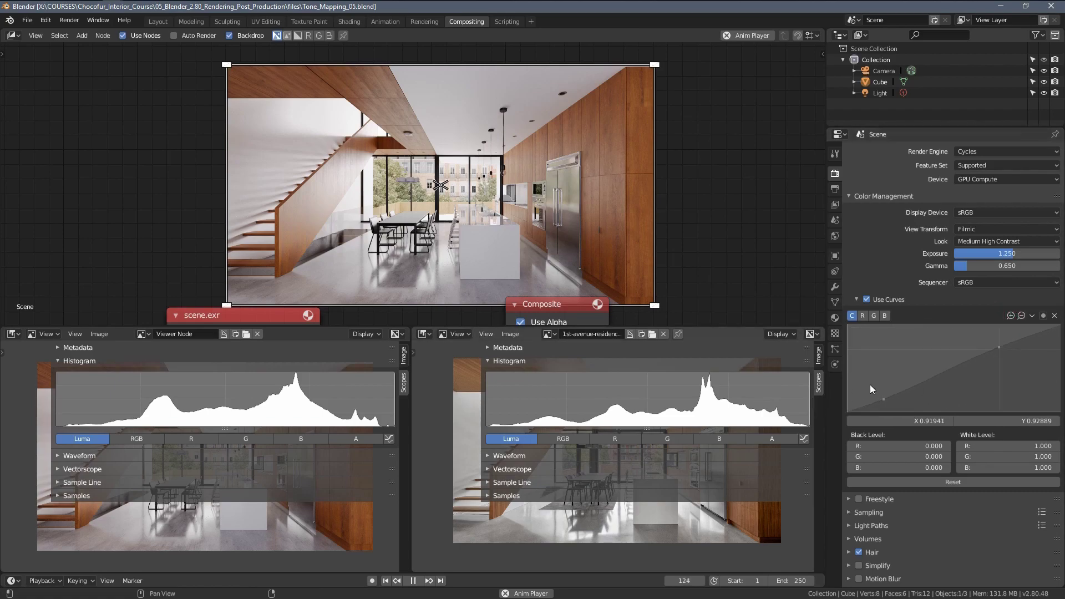
Lower the tone curve's shadow point to about X 0.080, Y 0.065 to deepen shadows.
left_click(1011, 316)
left_click_drag(849, 410, 880, 397)
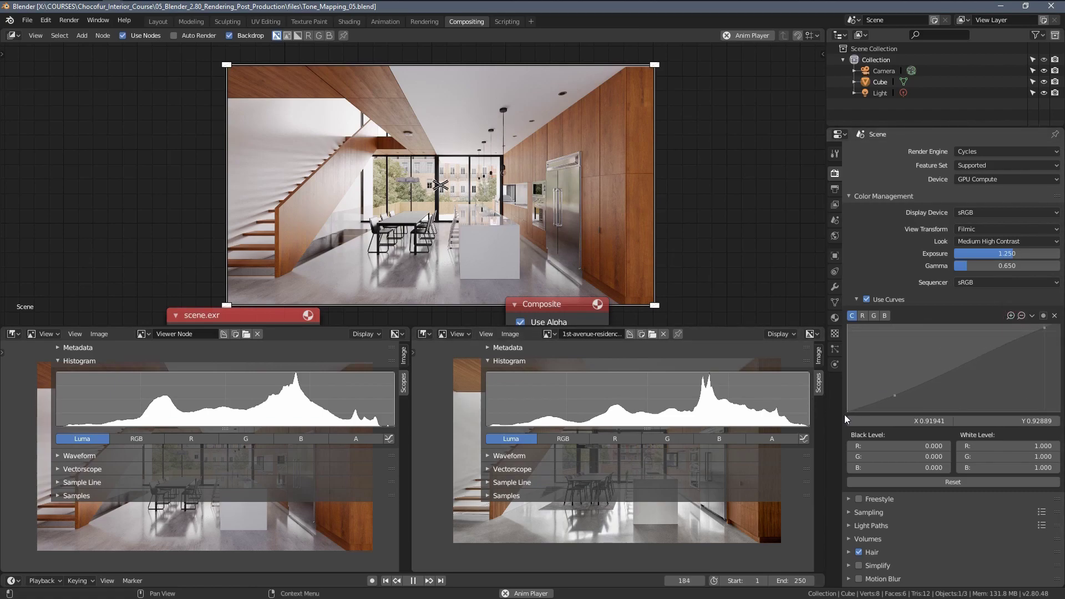
left_click(894, 395)
left_click_drag(895, 395, 907, 402)
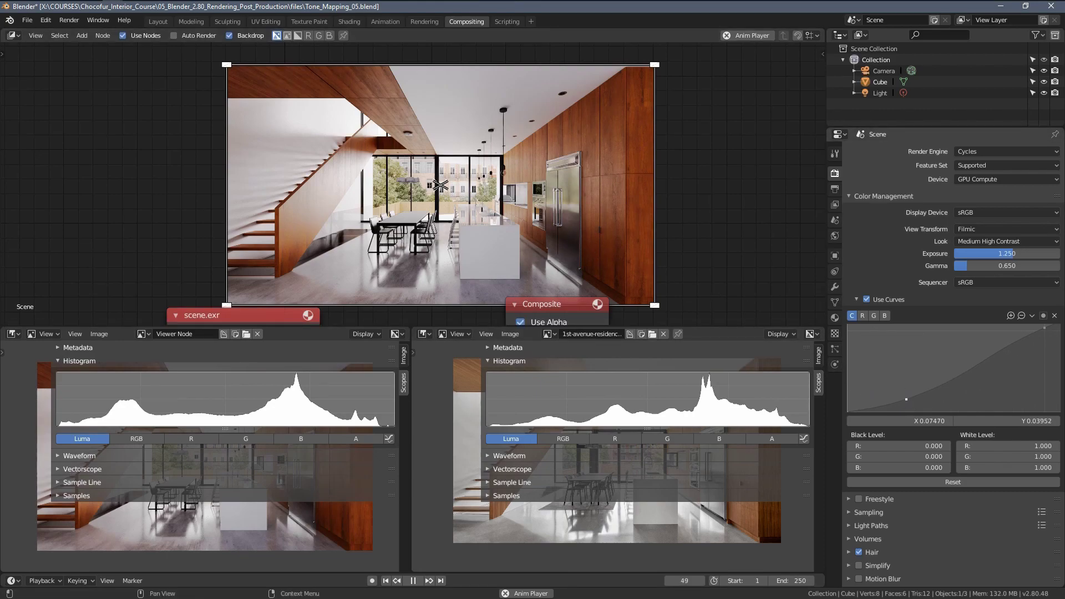
left_click_drag(906, 398, 898, 391)
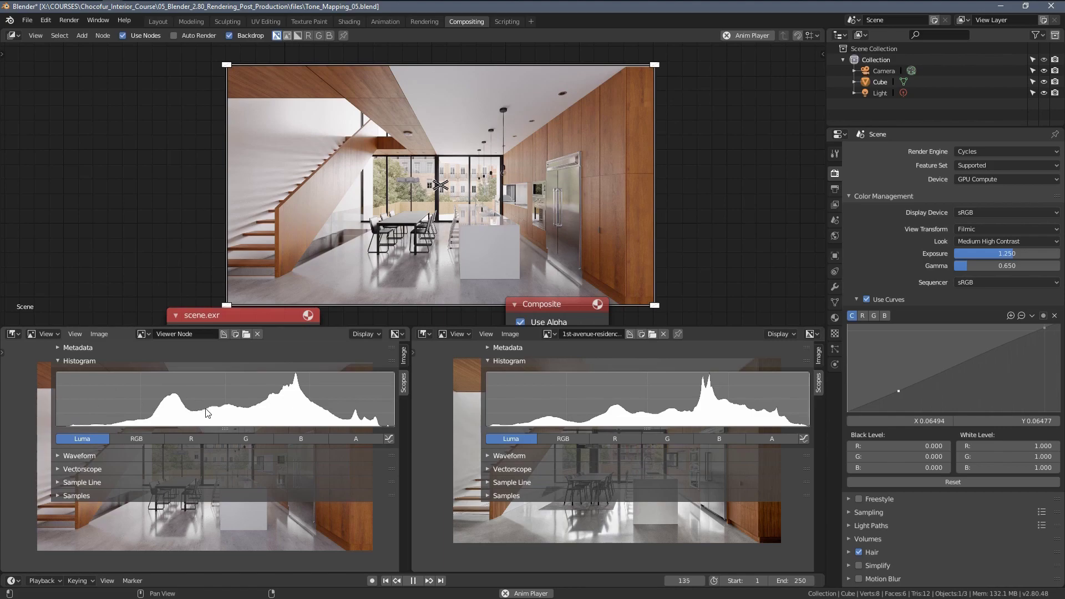
left_click(899, 391)
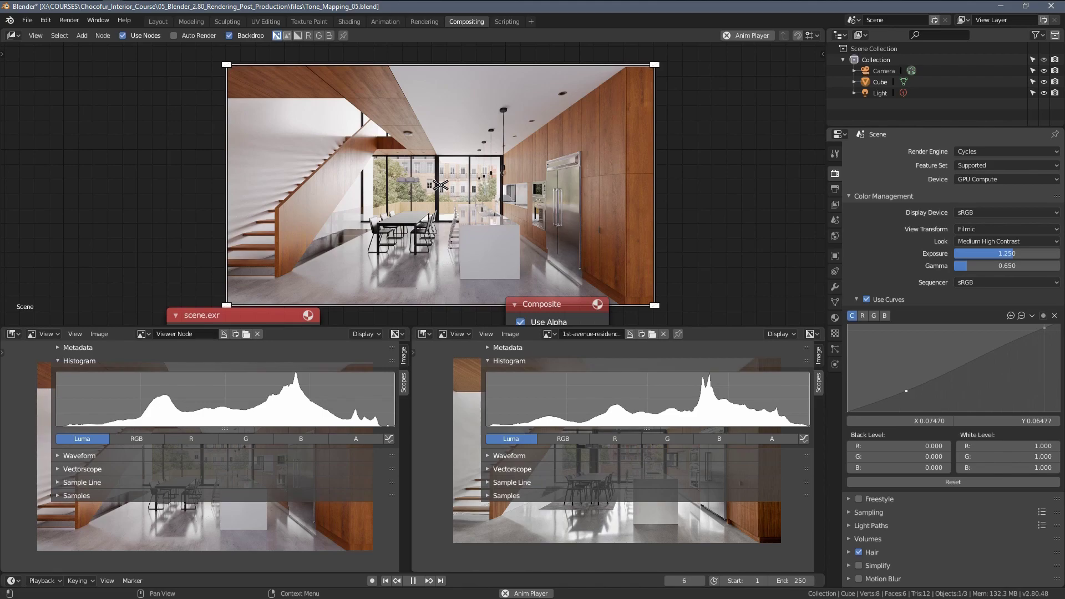
left_click_drag(906, 391, 910, 391)
Add a highlight point at about X 0.920, Y 0.914, just below the diagonal.
left_click(1022, 315)
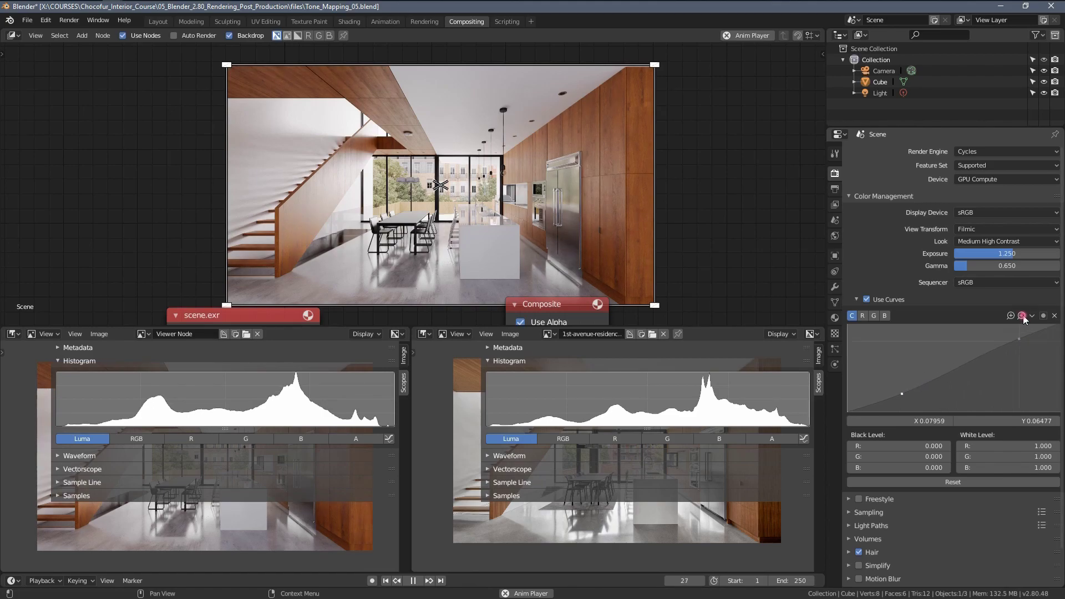
left_click(1021, 315)
left_click(1022, 315)
left_click(1022, 315)
left_click(1021, 315)
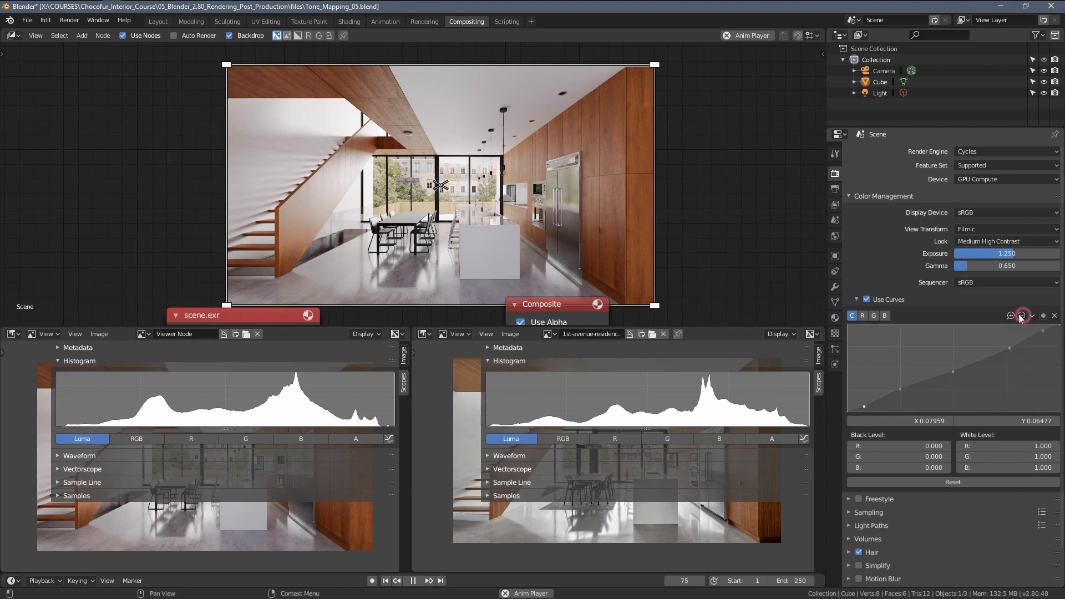
left_click(1010, 315)
left_click(1010, 315)
left_click(1022, 315)
left_click(1022, 315)
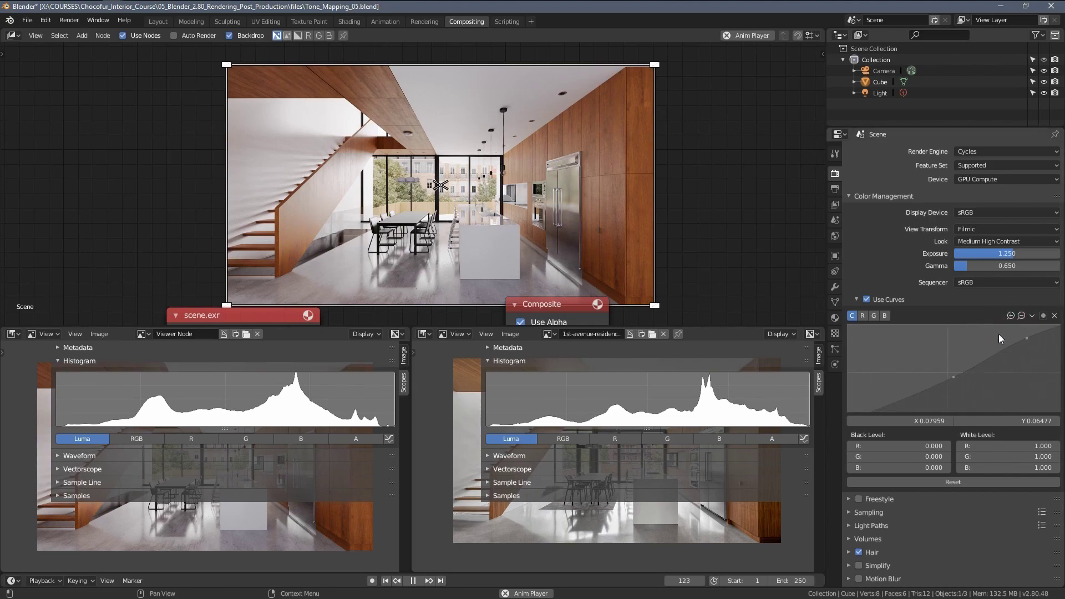
left_click(1010, 315)
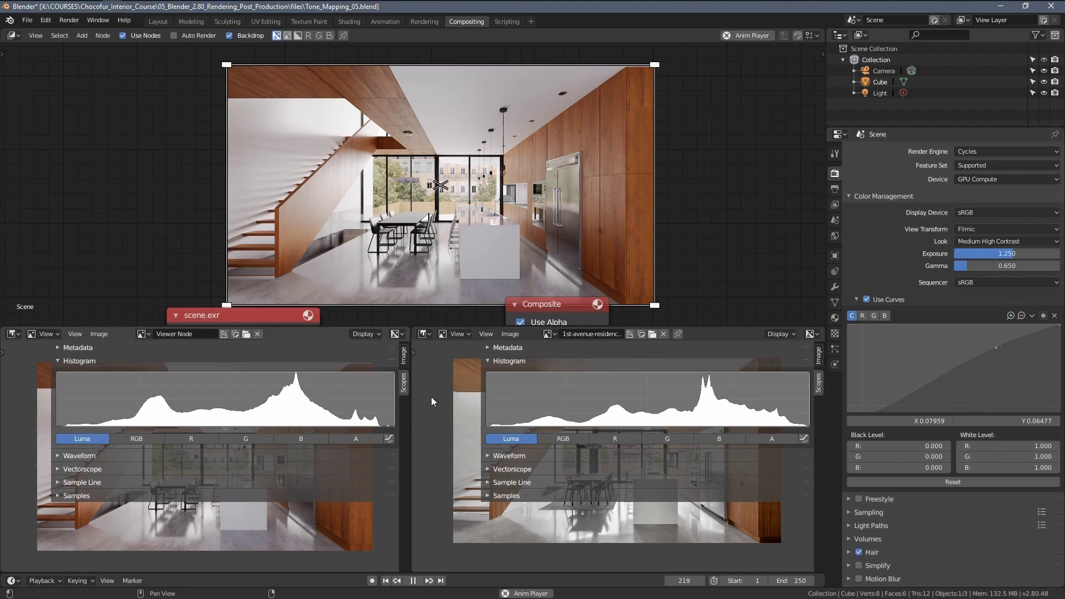
left_click(996, 347)
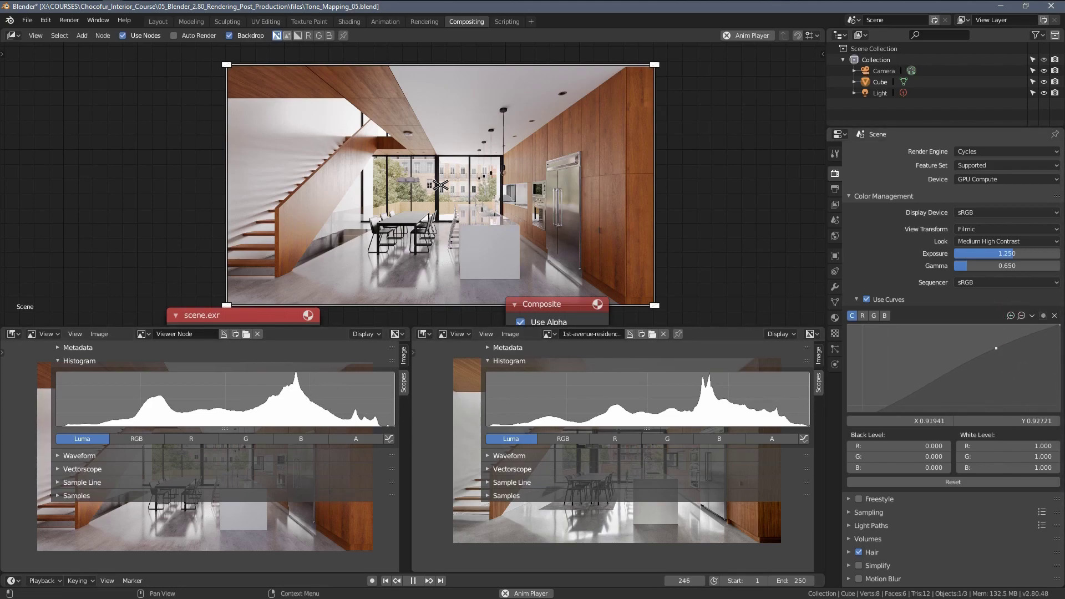
left_click_drag(996, 348, 1001, 356)
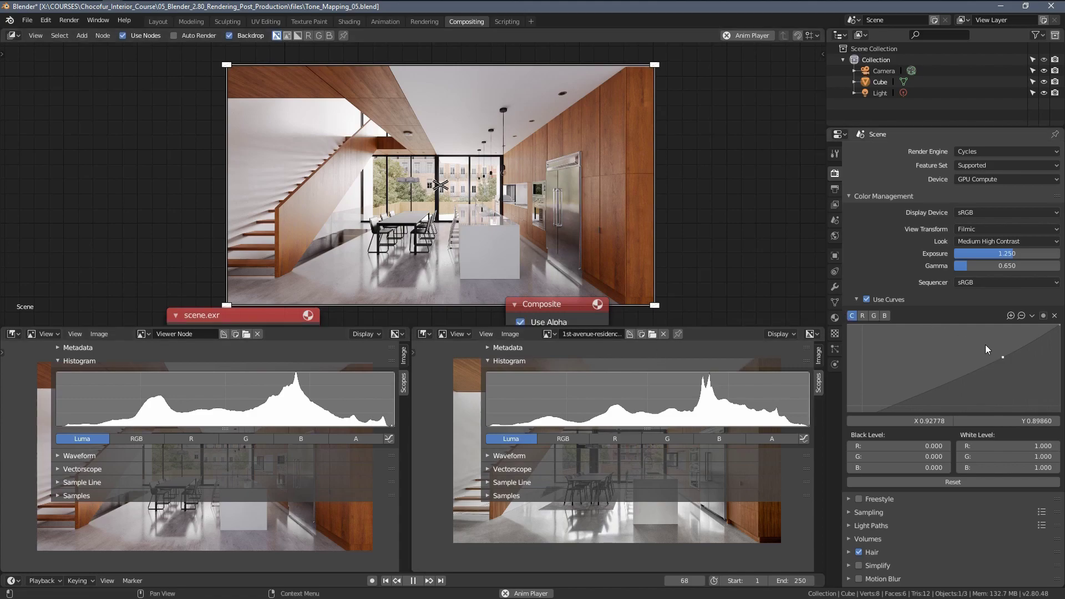
left_click_drag(1003, 356, 996, 351)
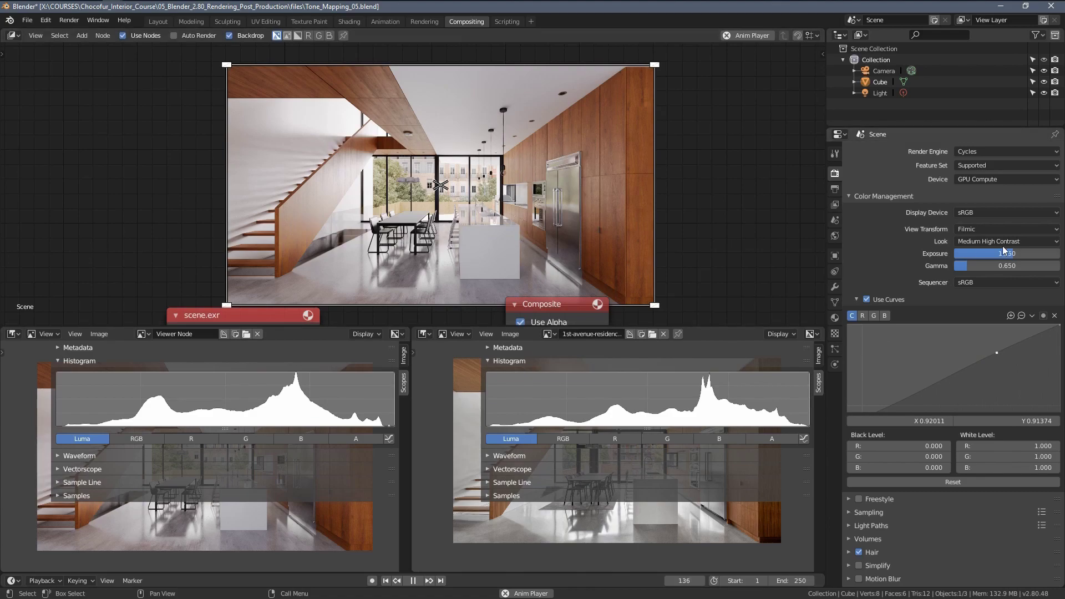
Move the curve's shadow point to about X 0.083, Y 0.084, then zoom out to the full curve.
left_click(1021, 315)
left_click(1021, 315)
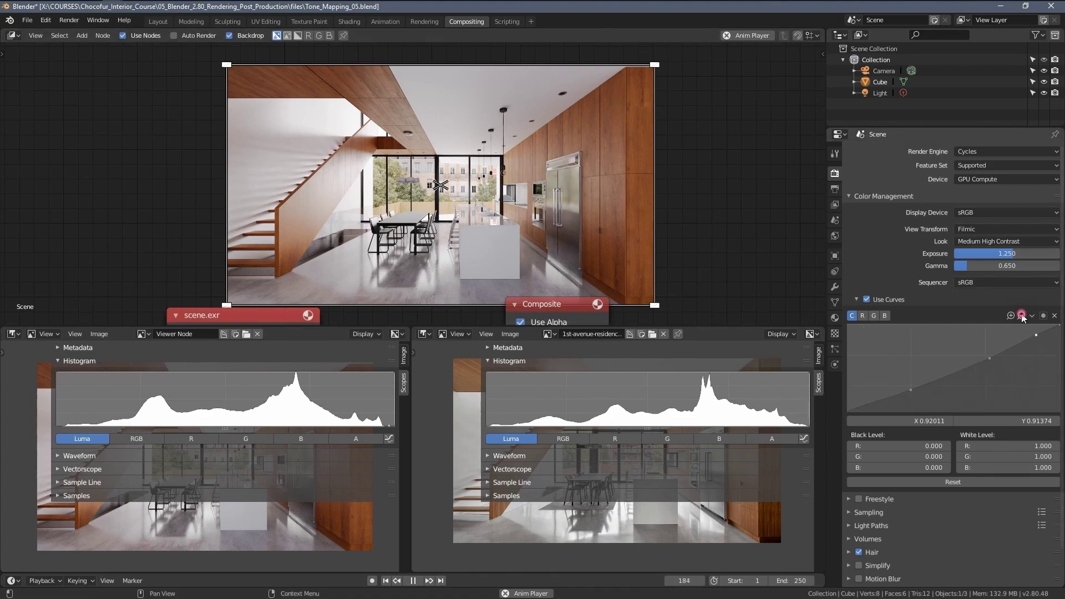
left_click(1010, 316)
left_click(1010, 315)
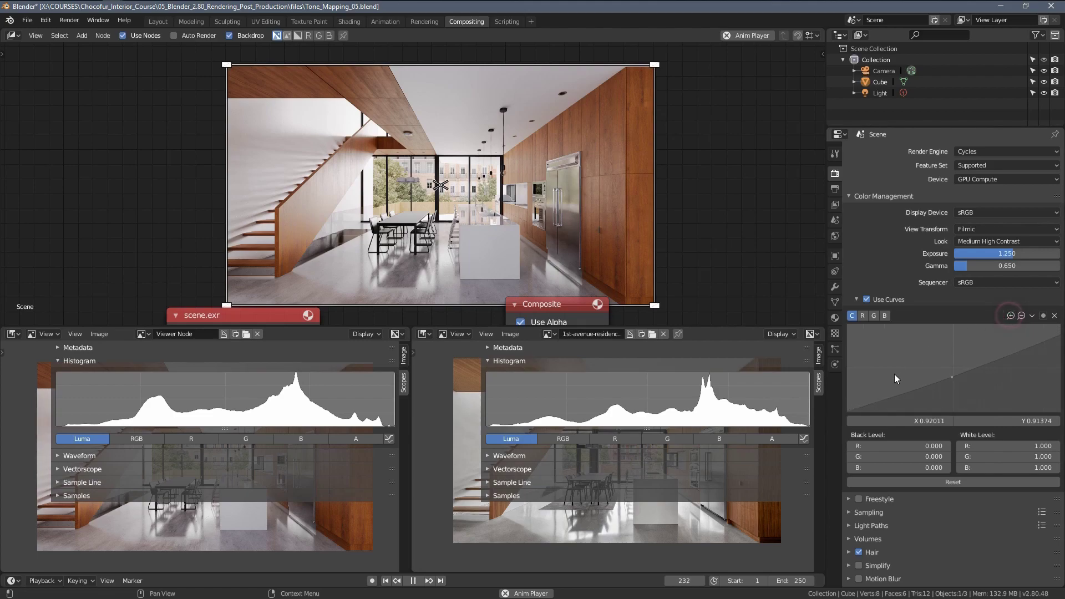
left_click_drag(897, 378, 909, 358)
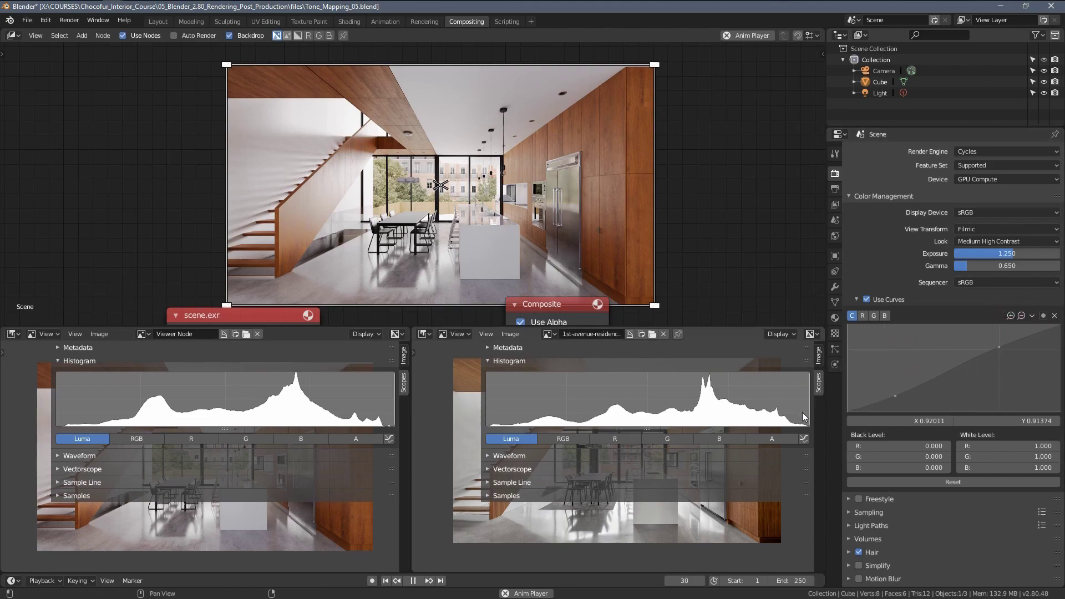
left_click(895, 396)
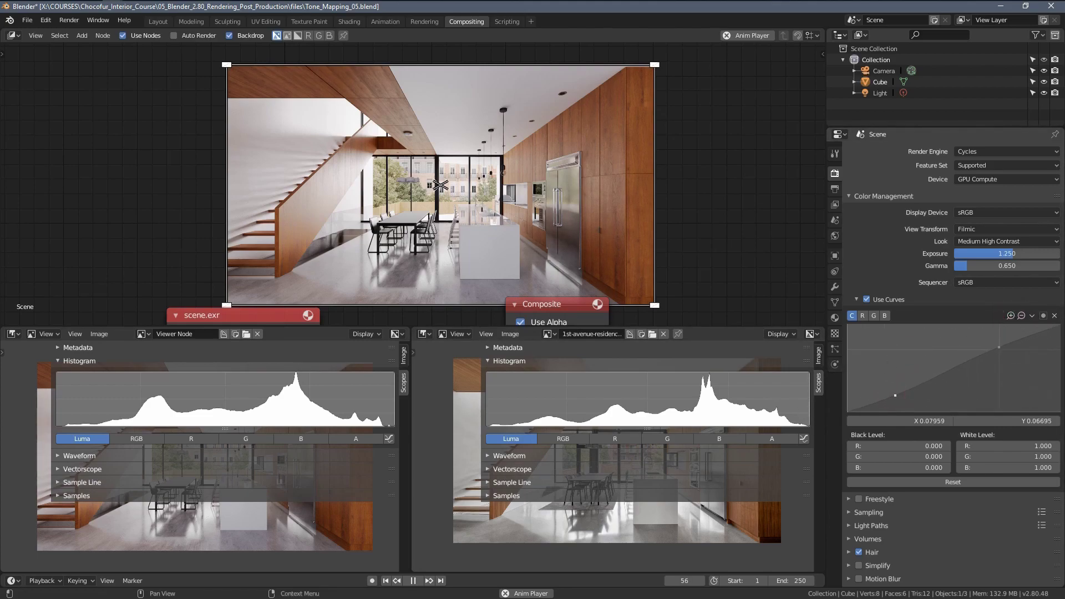
left_click_drag(895, 393, 893, 391)
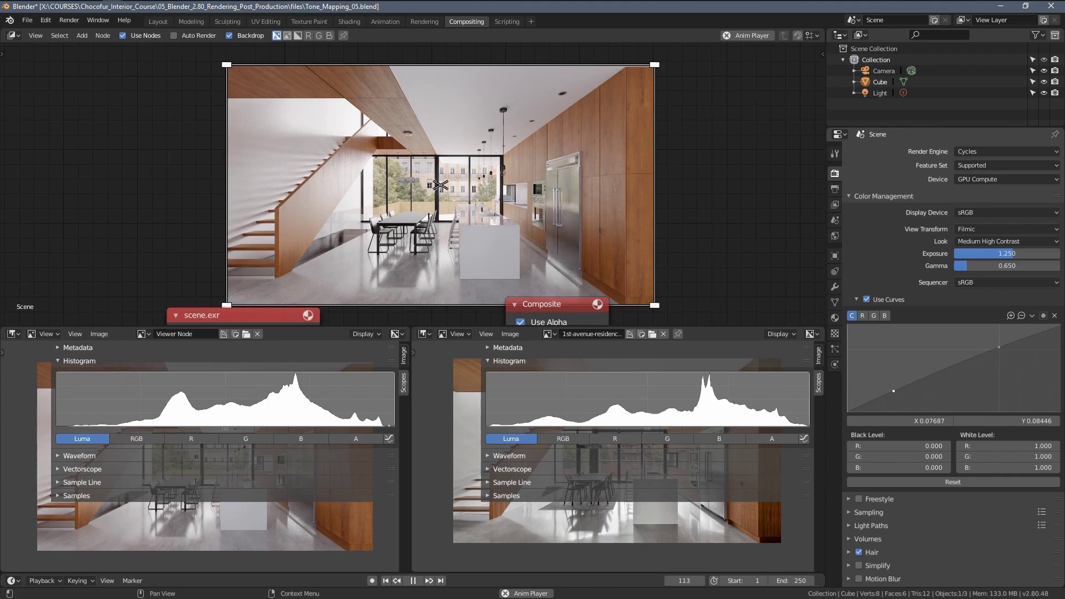
left_click_drag(893, 391, 894, 391)
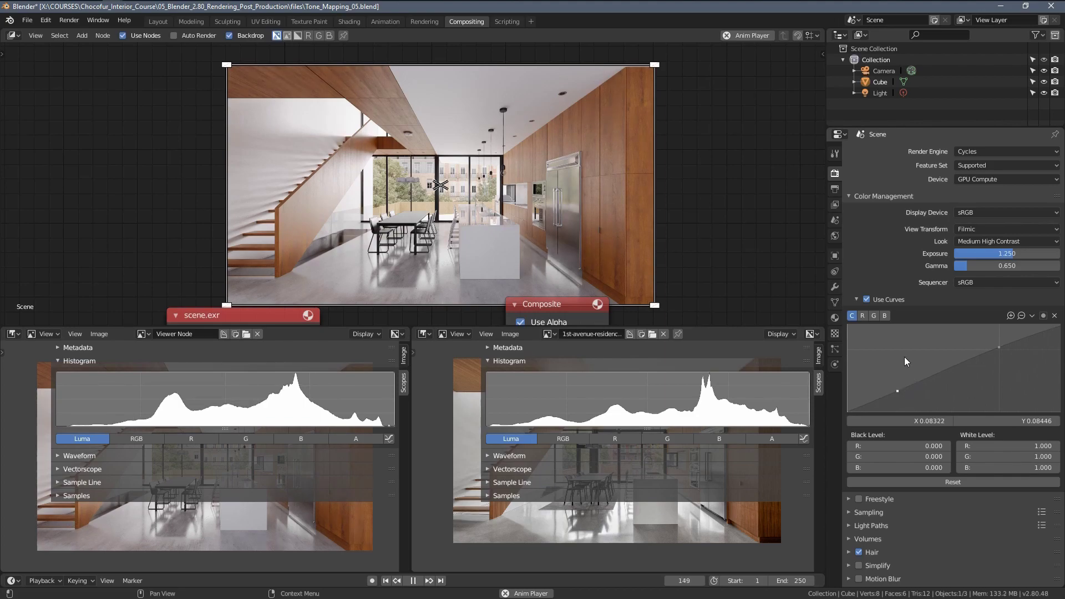
left_click(1023, 315)
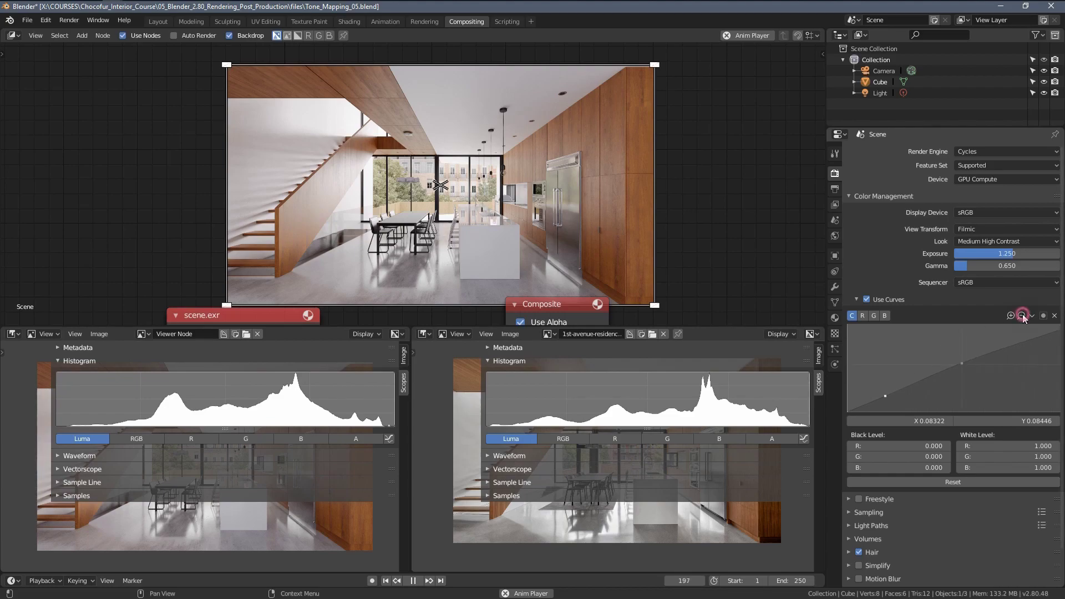
left_click(1022, 316)
left_click(1022, 316)
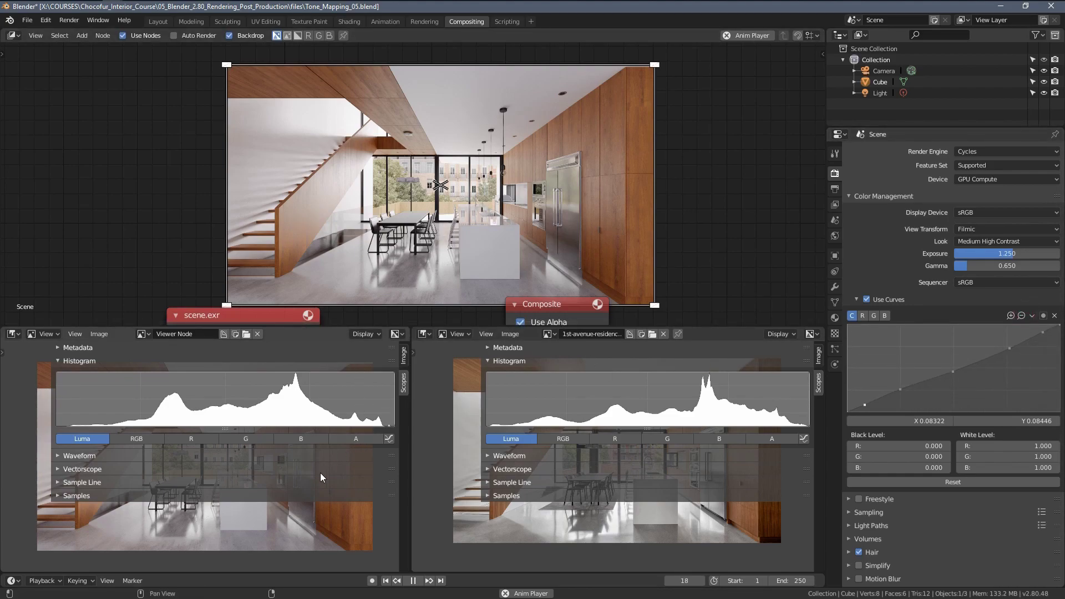
Hide the scopes sidebars and zoom both render and reference in on the staircase treads.
key("n")
key("n")
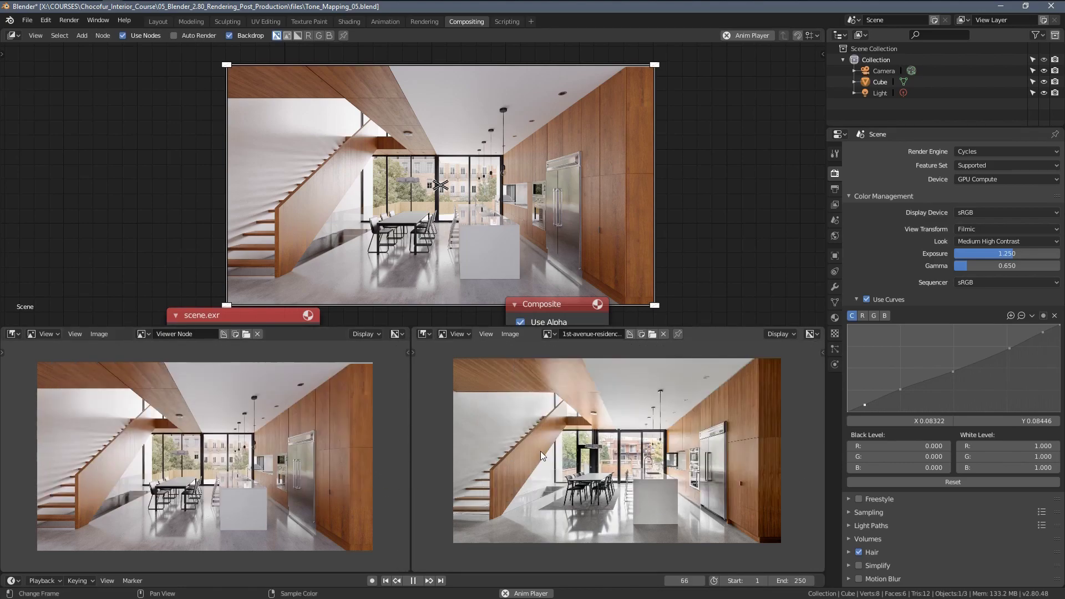
scroll(609, 447, "up", 4)
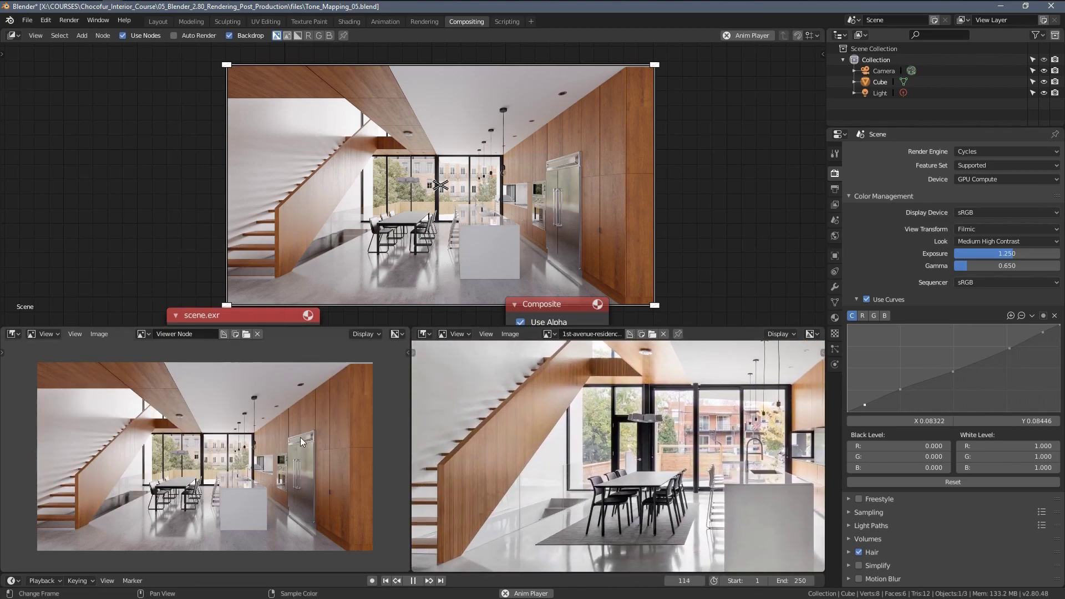
scroll(300, 473, "up", 4)
scroll(300, 473, "up", 2)
scroll(3, 456, "up", 3)
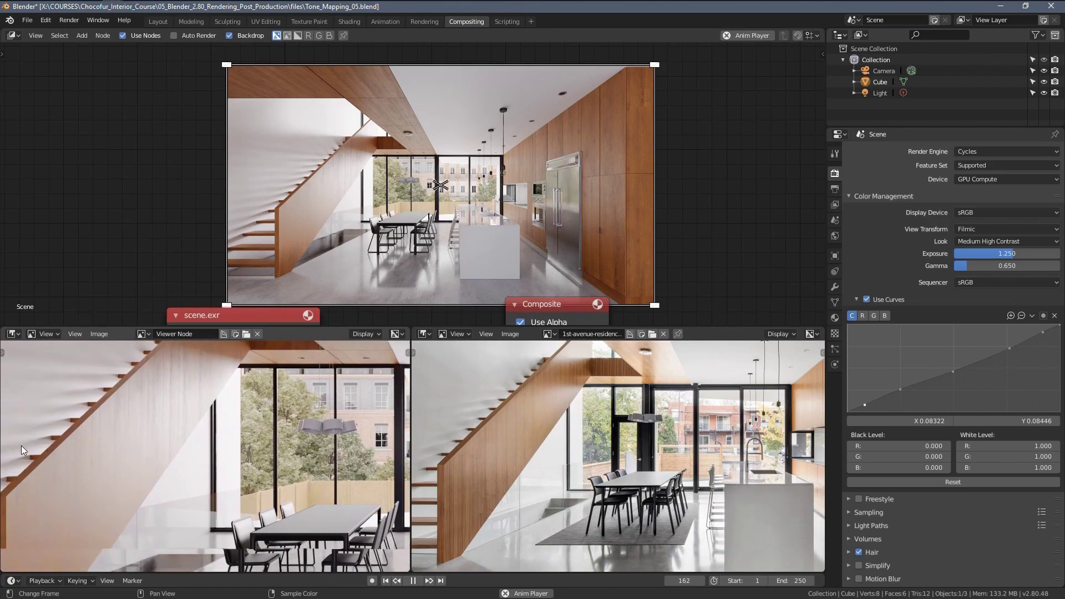
scroll(178, 483, "up", 3)
middle_click_drag(179, 483, 266, 477)
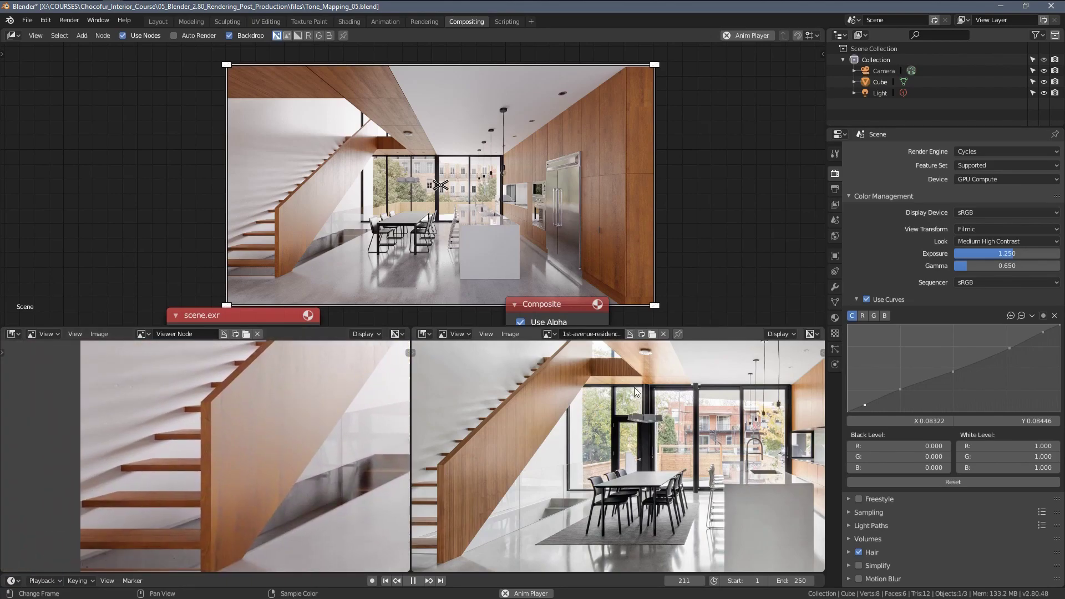
middle_click_drag(536, 482, 542, 486)
scroll(551, 466, "up", 4)
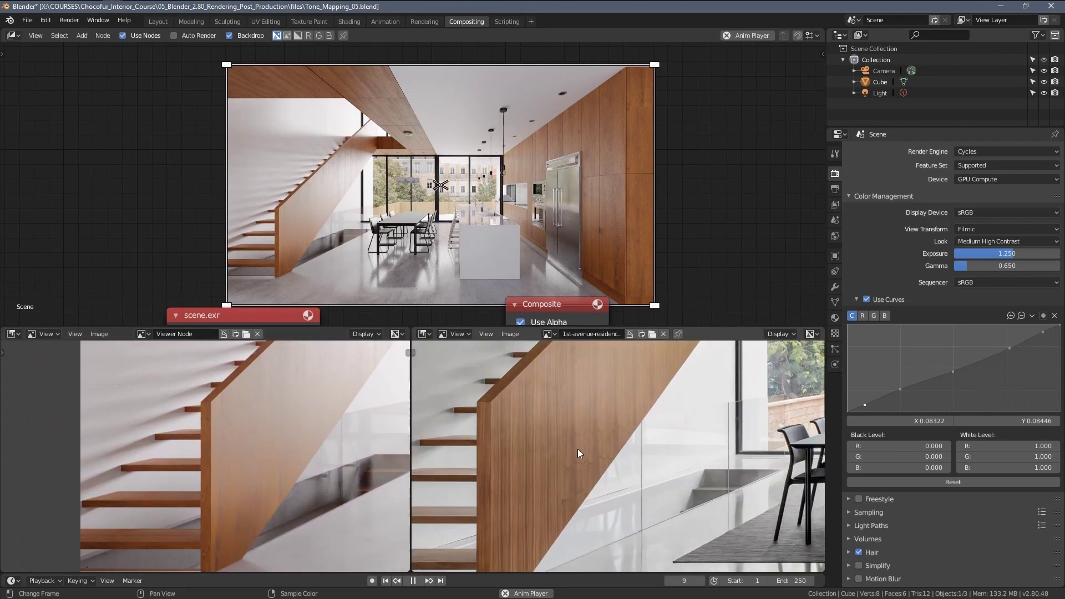
scroll(360, 424, "down", 2)
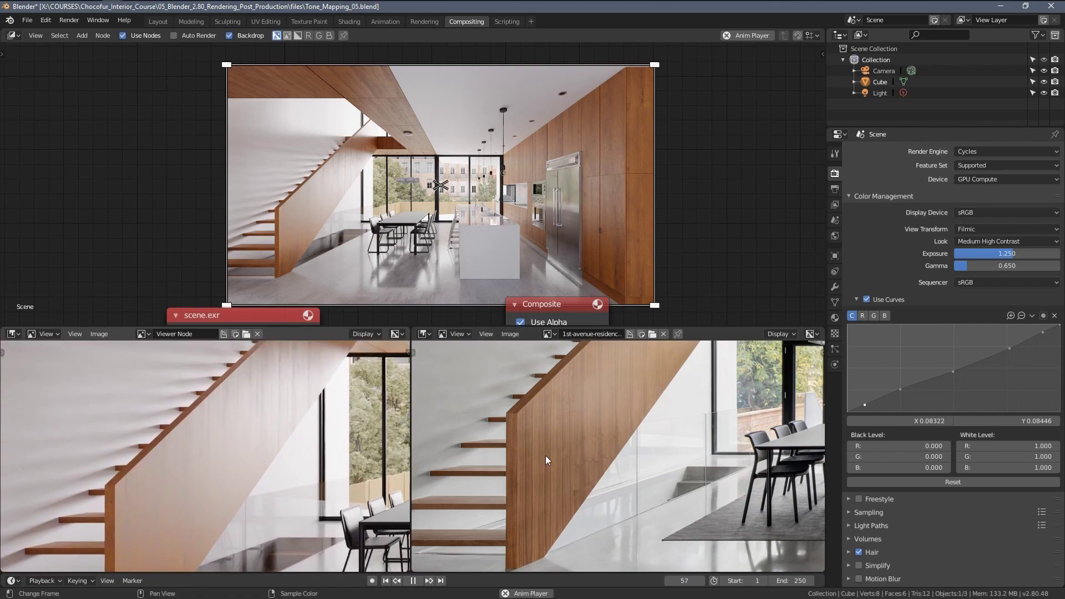
middle_click_drag(548, 460, 609, 435)
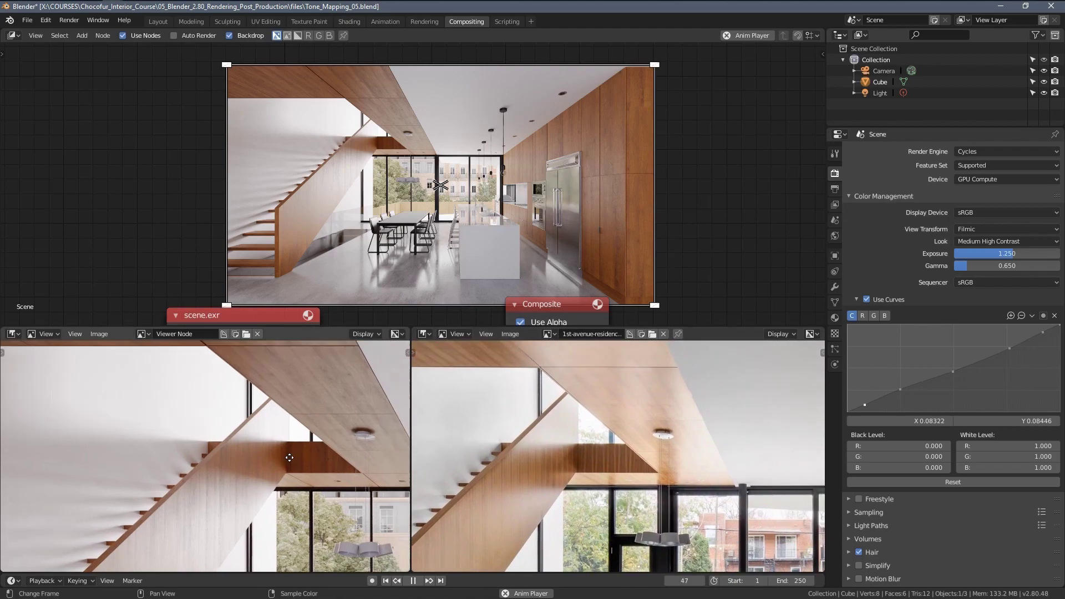
Pan the render and the reference photo to the same wooden ceiling area.
middle_click_drag(289, 457, 280, 469)
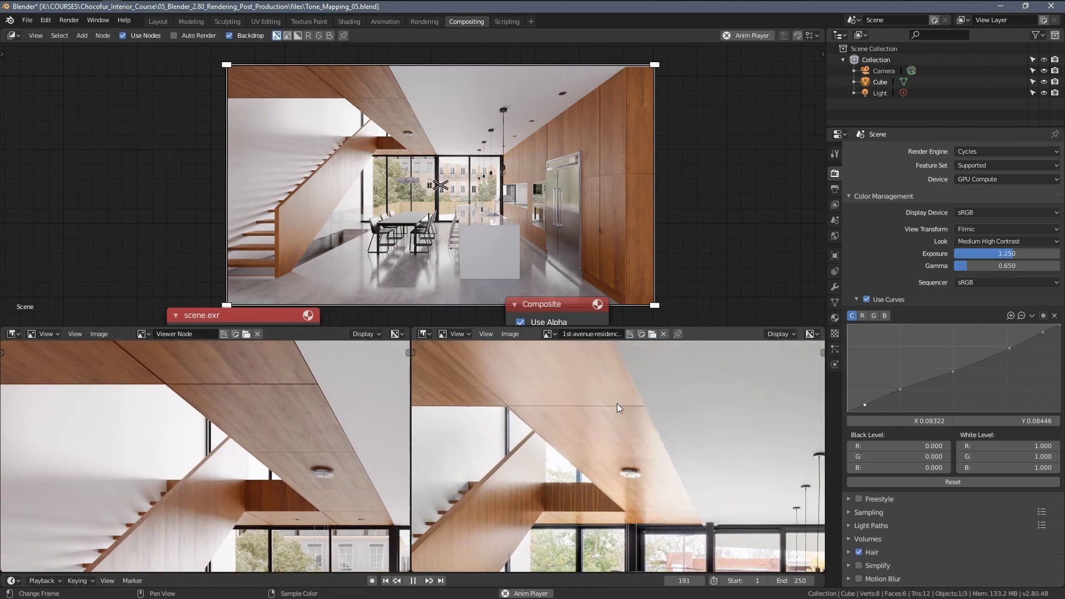
middle_click_drag(351, 399, 299, 419)
middle_click_drag(624, 416, 466, 446)
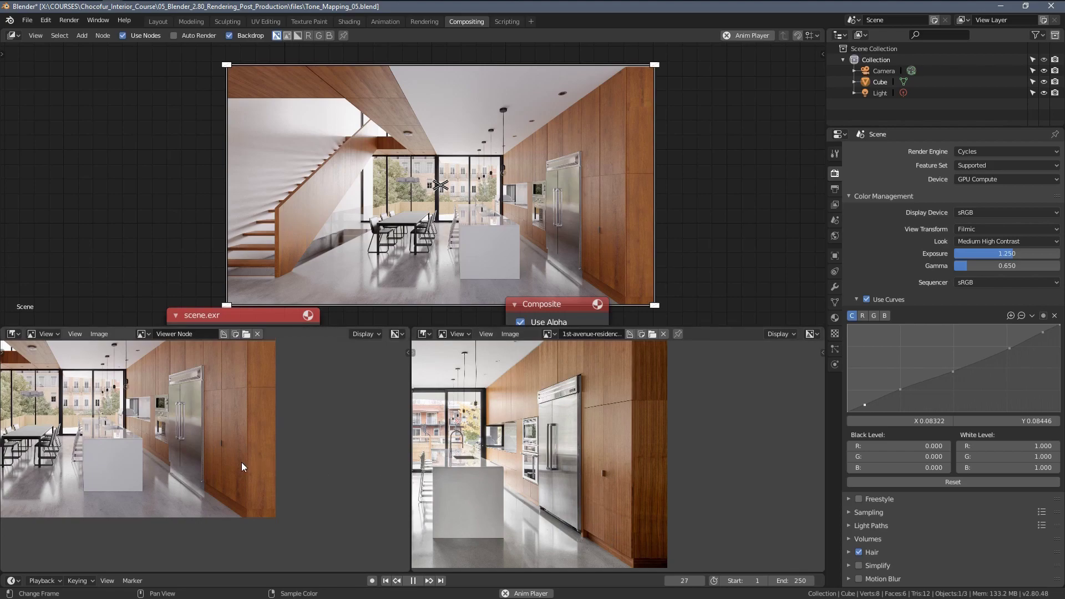
Fit the render back to full view and zoom the node editor out.
middle_click_drag(210, 475, 268, 445)
scroll(549, 504, "up", 5)
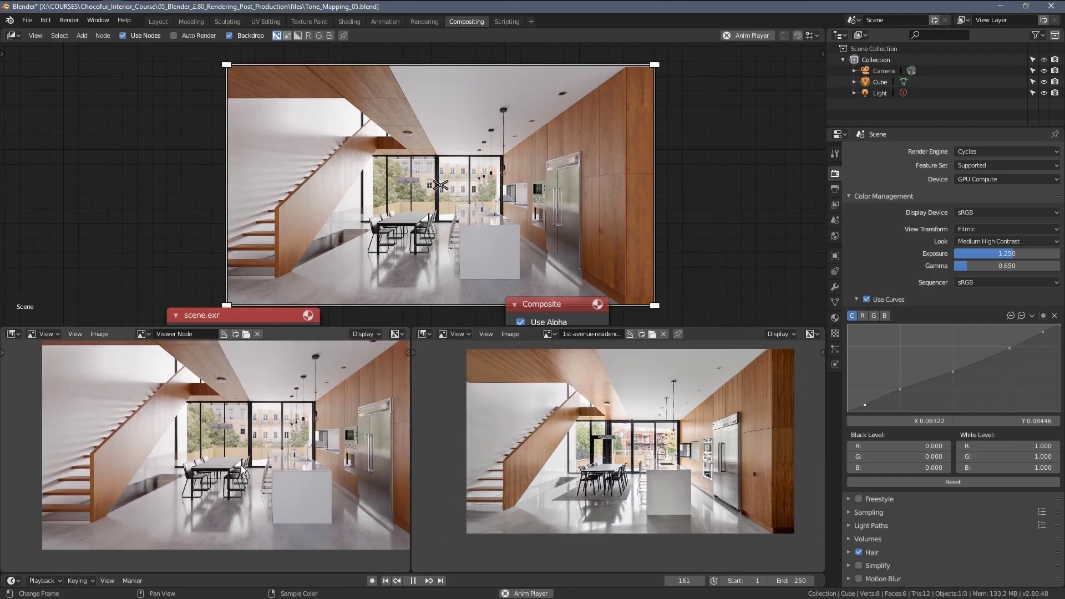
scroll(266, 460, "down", 2)
key("Home")
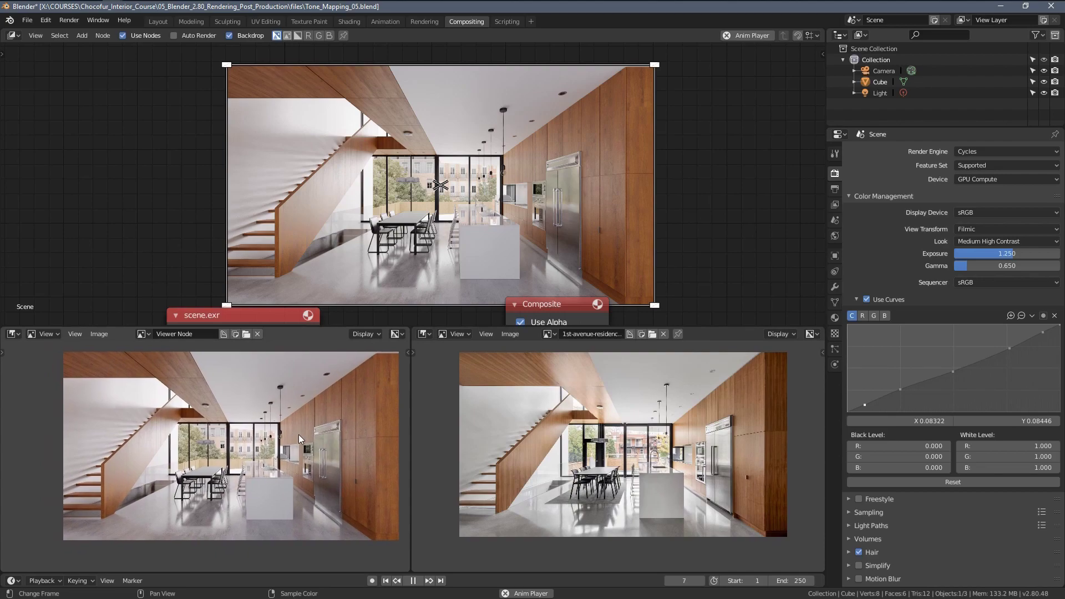
key("Home")
key("Home")
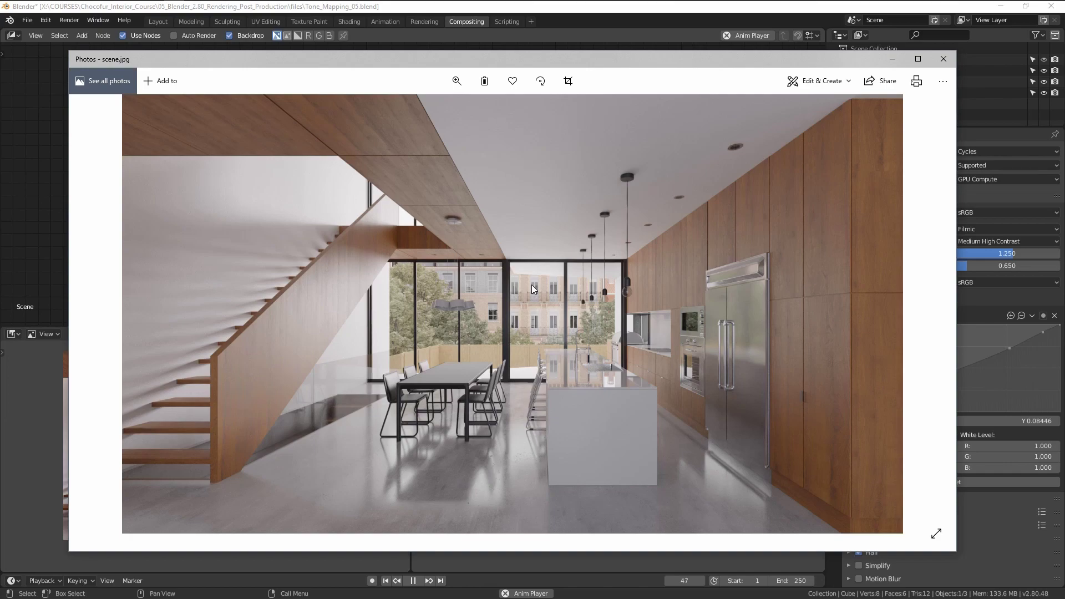
Flip twice between scene.jpg and the brighter scene_after.jpg to compare them.
key("Right")
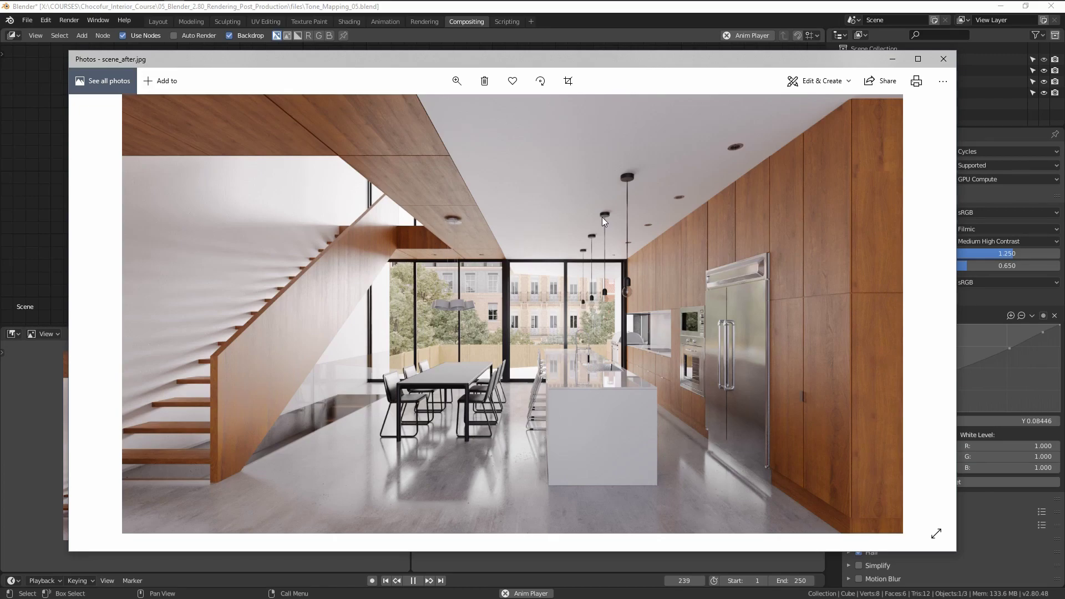
key("Left")
key("Right")
key("Left")
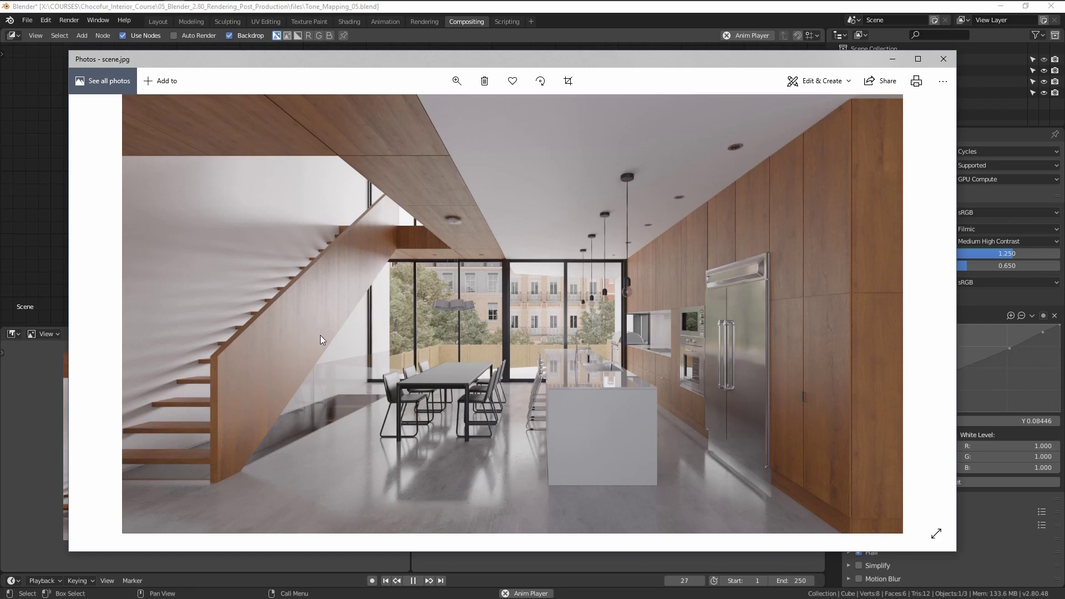
Move the Photos window aside to check Blender's settings, then show scene_after.jpg again.
left_click_drag(767, 61, 602, 78)
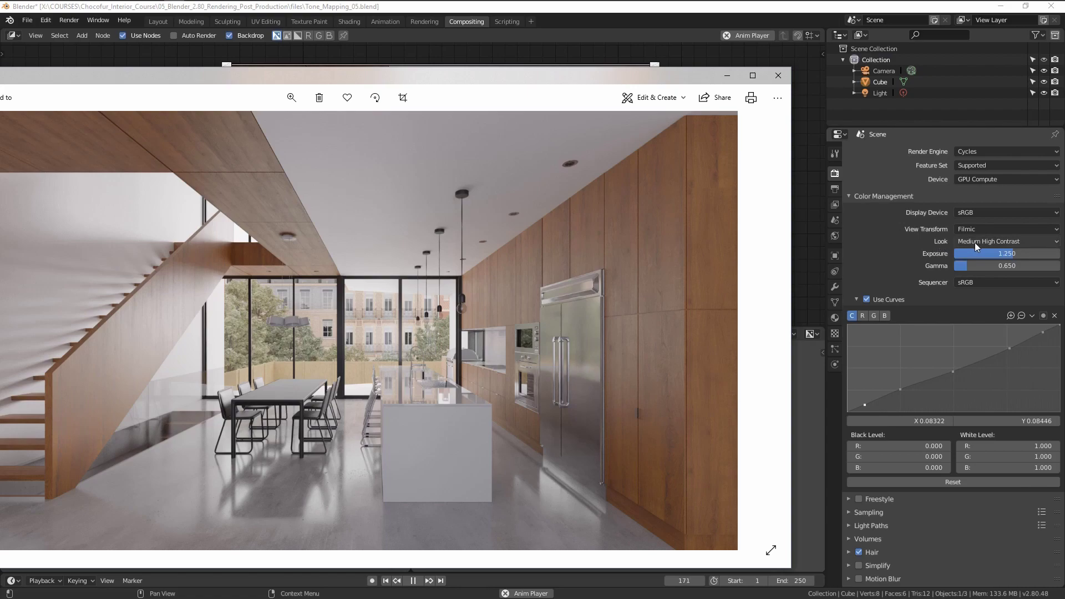
left_click_drag(443, 78, 618, 53)
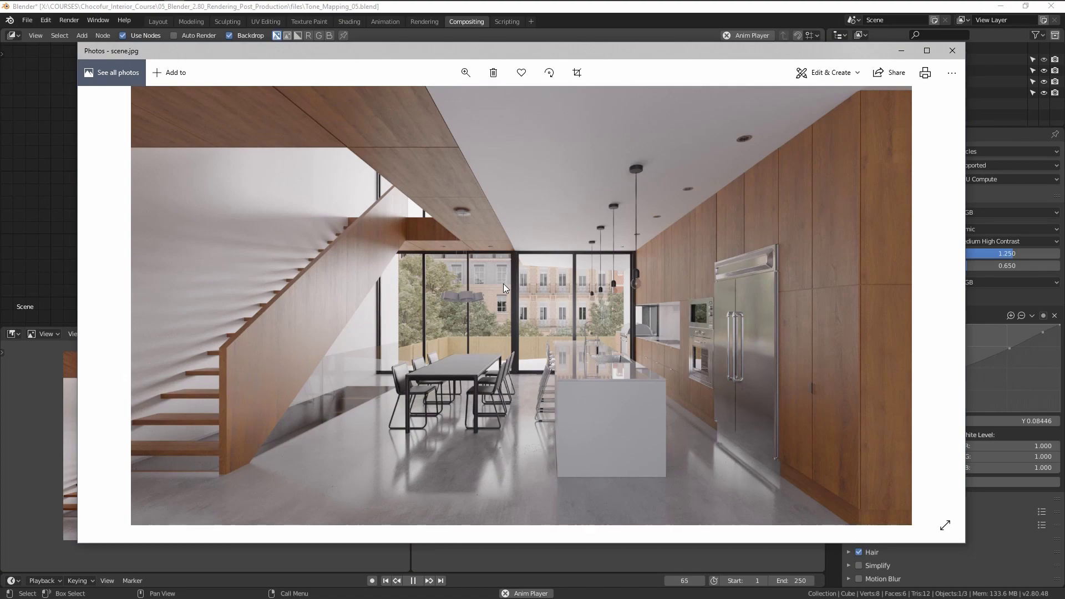
key("Right")
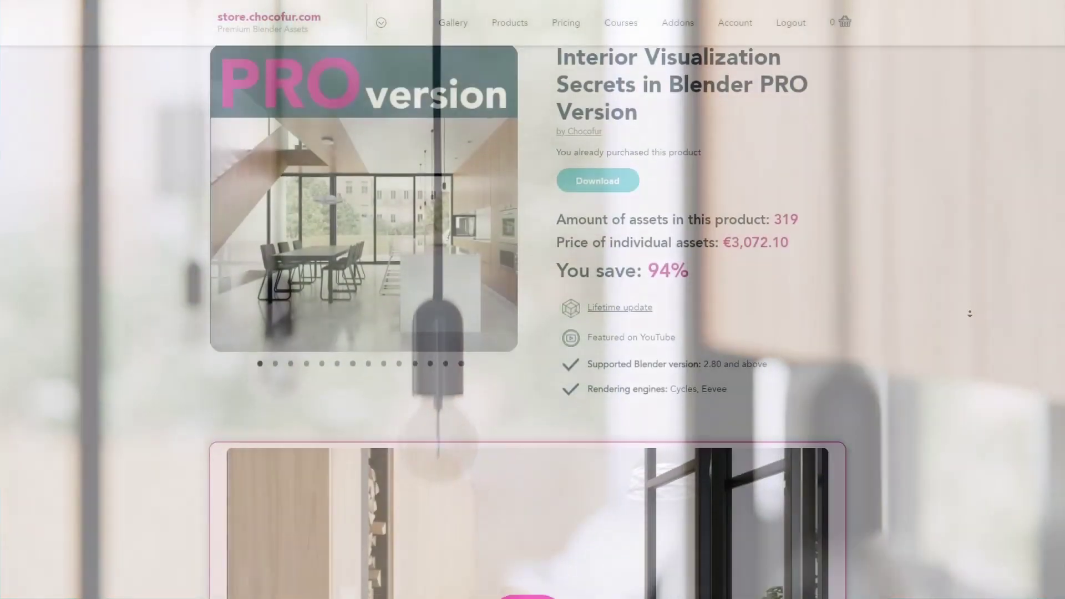
Scroll down the Interior Visualization Secrets page to the purchased furniture model packs.
scroll(969, 314, "down", 5)
scroll(969, 314, "down", 10)
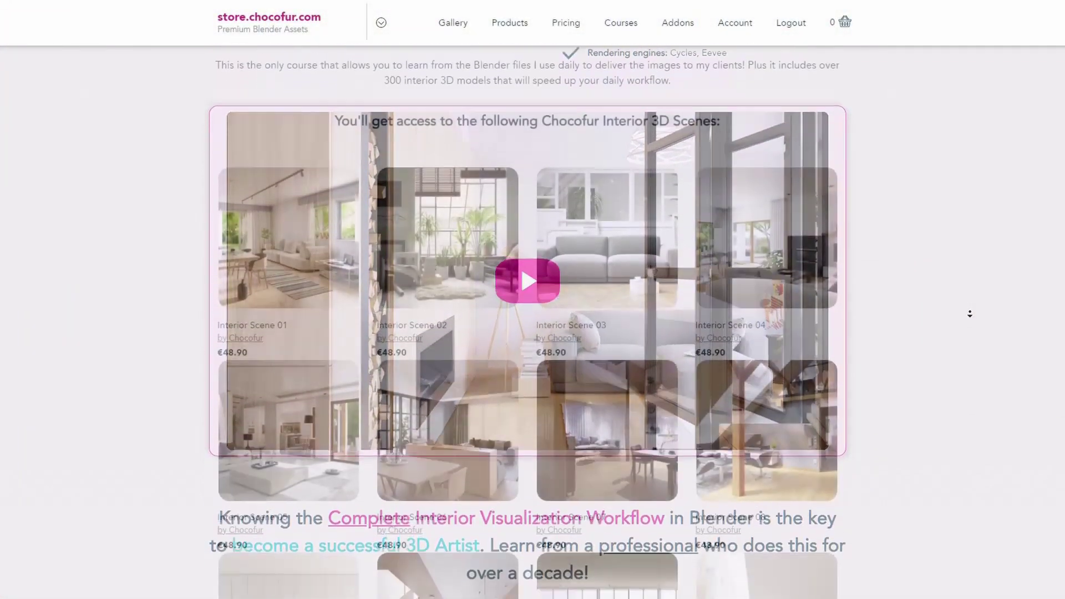
scroll(969, 314, "down", 2)
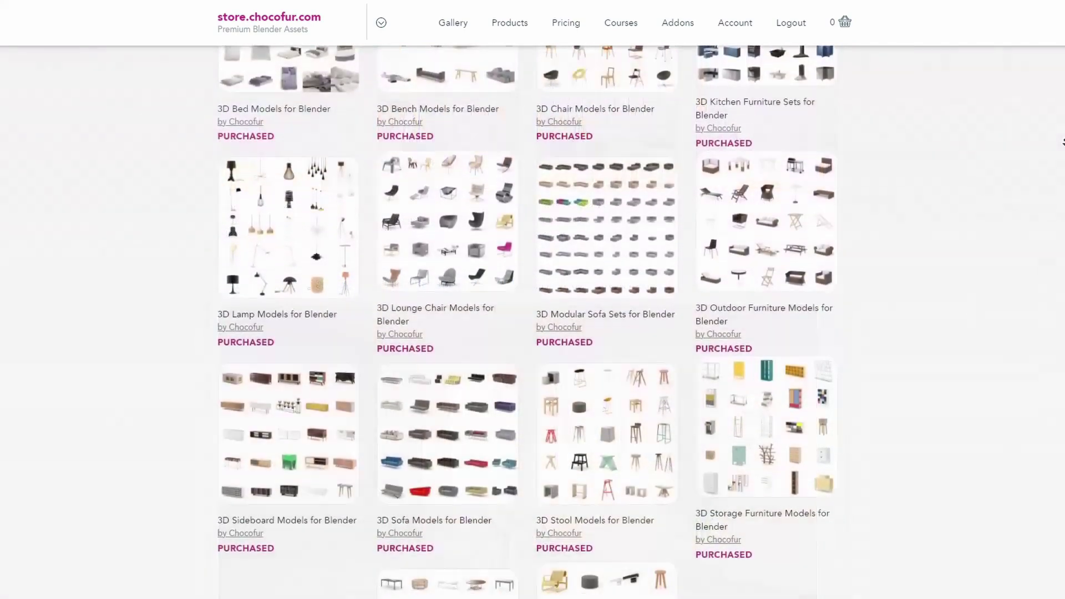
scroll(1062, 142, "down", 2)
scroll(1063, 141, "down", 5)
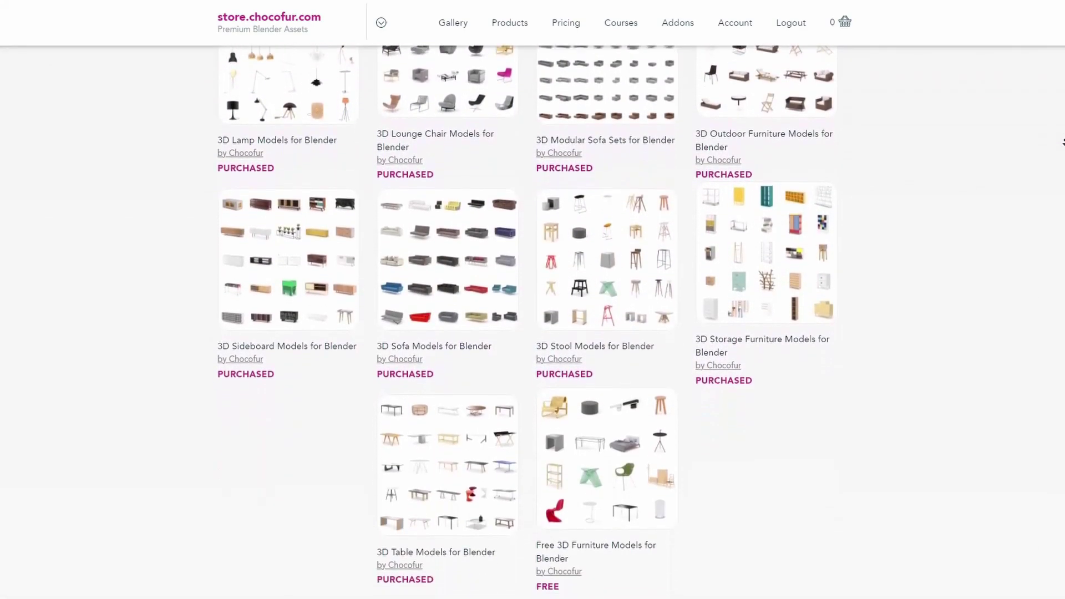